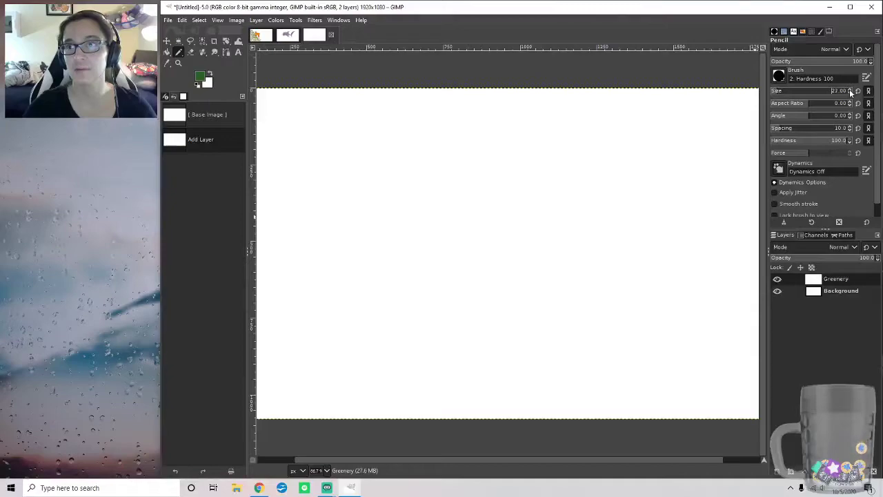
# Step: Set the pencil size to 52 and paint a solid dark green row of rounded bushes along the canvas's lower edge on the Greenery layer
pyautogui.click(851, 89)
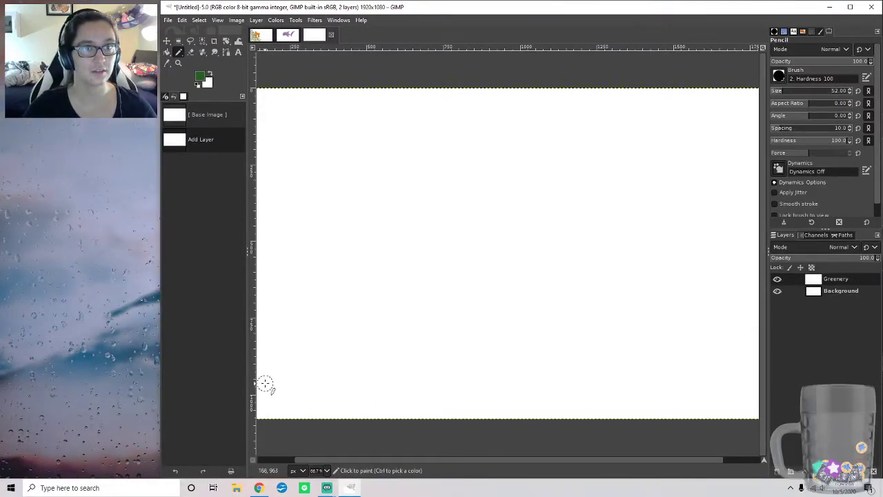
pyautogui.moveTo(264, 381)
pyautogui.mouseDown()
pyautogui.moveTo(297, 363)
pyautogui.moveTo(261, 401)
pyautogui.moveTo(259, 387)
pyautogui.moveTo(263, 414)
pyautogui.moveTo(621, 396)
pyautogui.moveTo(291, 396)
pyautogui.moveTo(314, 373)
pyautogui.moveTo(278, 398)
pyautogui.moveTo(328, 393)
pyautogui.moveTo(308, 380)
pyautogui.moveTo(321, 372)
pyautogui.moveTo(311, 382)
pyautogui.moveTo(314, 361)
pyautogui.moveTo(400, 372)
pyautogui.moveTo(365, 372)
pyautogui.moveTo(369, 382)
pyautogui.moveTo(329, 362)
pyautogui.moveTo(360, 375)
pyautogui.moveTo(335, 391)
pyautogui.moveTo(358, 364)
pyautogui.moveTo(336, 368)
pyautogui.moveTo(382, 389)
pyautogui.moveTo(405, 386)
pyautogui.moveTo(398, 391)
pyautogui.moveTo(538, 375)
pyautogui.moveTo(660, 392)
pyautogui.moveTo(654, 332)
pyautogui.moveTo(641, 376)
pyautogui.moveTo(712, 344)
pyautogui.moveTo(635, 358)
pyautogui.mouseUp()
pyautogui.moveTo(697, 325)
pyautogui.mouseDown()
pyautogui.moveTo(706, 381)
pyautogui.moveTo(732, 366)
pyautogui.moveTo(733, 345)
pyautogui.moveTo(746, 334)
pyautogui.moveTo(755, 410)
pyautogui.moveTo(739, 420)
pyautogui.moveTo(630, 430)
pyautogui.moveTo(495, 418)
pyautogui.moveTo(521, 386)
pyautogui.moveTo(500, 399)
pyautogui.moveTo(697, 404)
pyautogui.moveTo(657, 395)
pyautogui.moveTo(648, 419)
pyautogui.moveTo(621, 414)
pyautogui.moveTo(708, 386)
pyautogui.moveTo(742, 352)
pyautogui.moveTo(716, 403)
pyautogui.moveTo(675, 417)
pyautogui.moveTo(730, 408)
pyautogui.moveTo(743, 401)
pyautogui.moveTo(700, 409)
pyautogui.moveTo(426, 404)
pyautogui.moveTo(469, 399)
pyautogui.mouseUp()
pyautogui.moveTo(740, 379)
pyautogui.mouseDown()
pyautogui.moveTo(732, 315)
pyautogui.moveTo(746, 321)
pyautogui.moveTo(724, 387)
pyautogui.mouseUp()
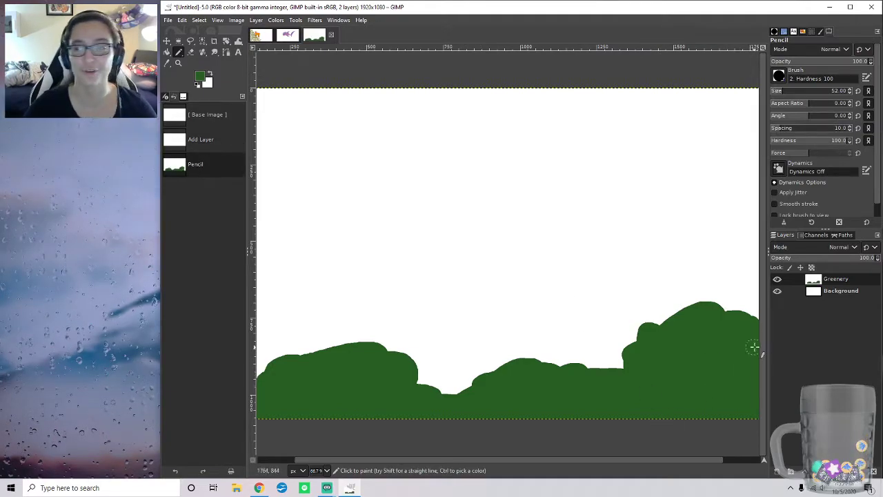
# Step: Create a new 1920 × 1080 px layer named Greenery2, filled with white, above the Greenery layer
pyautogui.rightClick(851, 281)
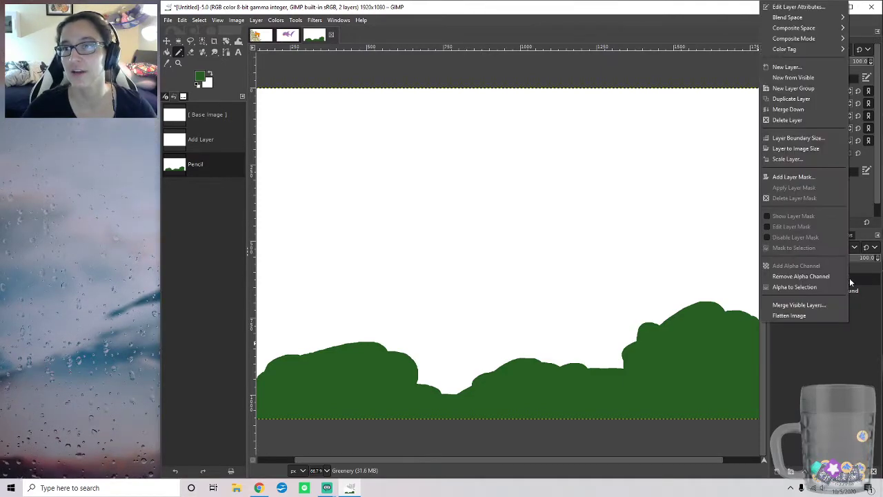
pyautogui.click(817, 63)
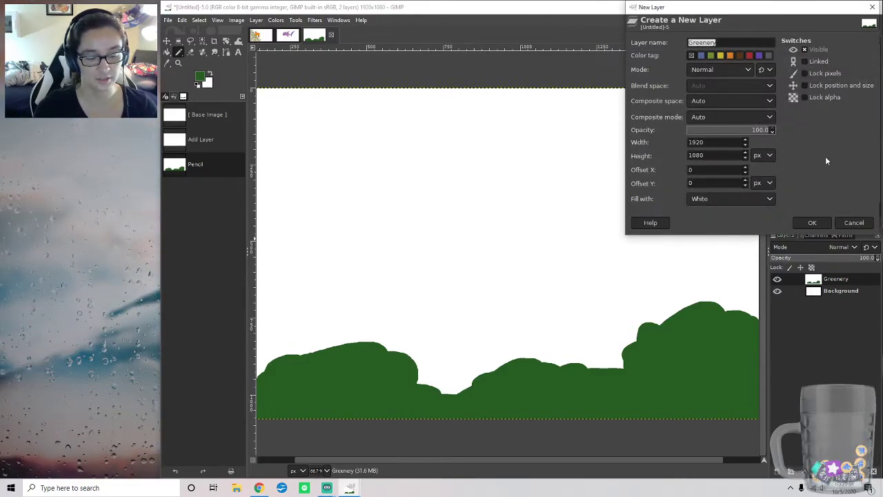
pyautogui.write('Greenery2')
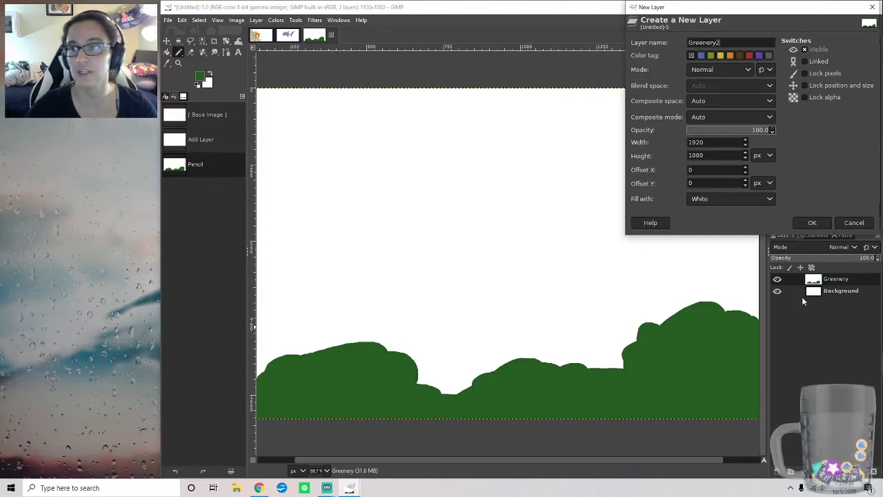
pyautogui.click(818, 223)
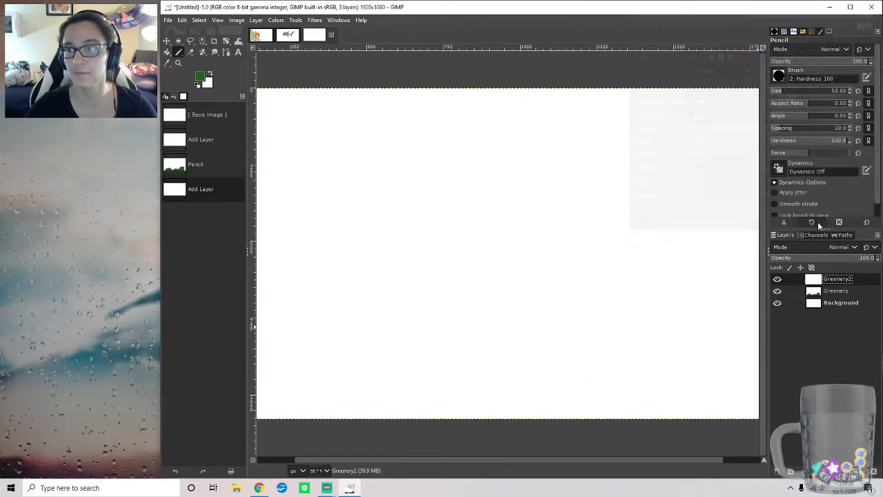
# Step: Make the white fill of the Greenery2 layer transparent with Color to Alpha
pyautogui.click(256, 20)
pyautogui.moveTo(323, 124)
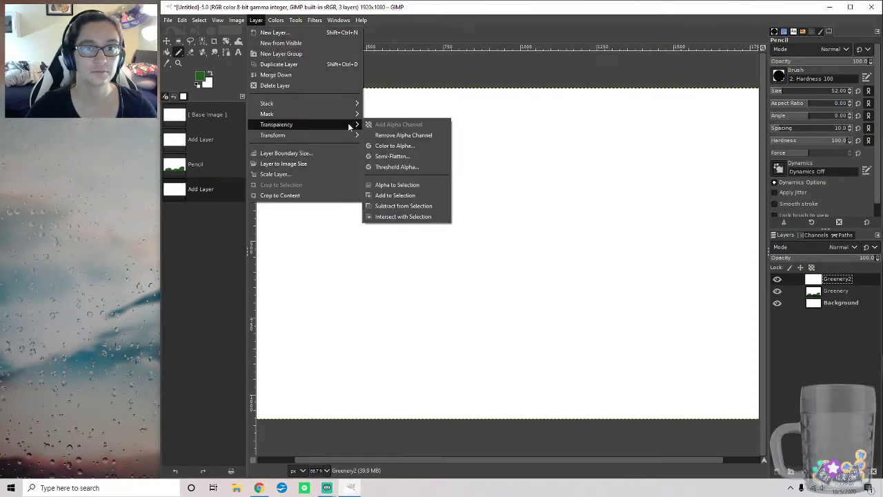
pyautogui.click(408, 147)
pyautogui.click(112, 196)
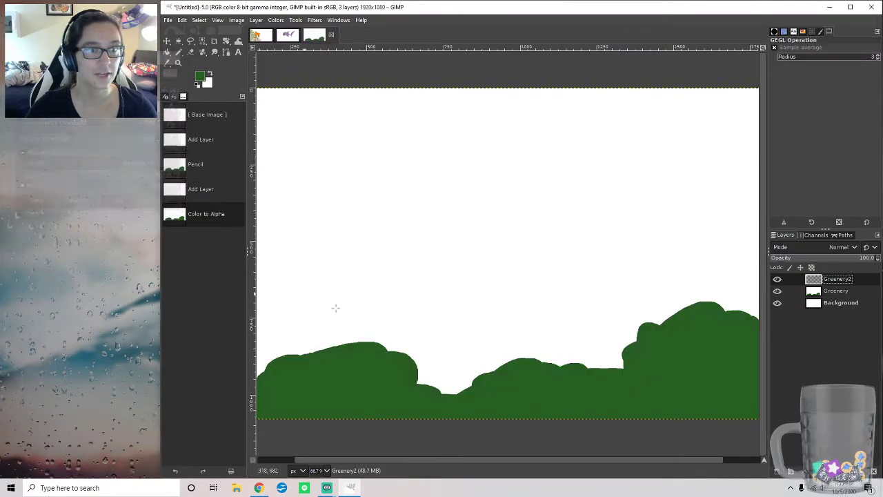
# Step: Change the foreground color from dark green to a slightly lighter green
pyautogui.click(200, 78)
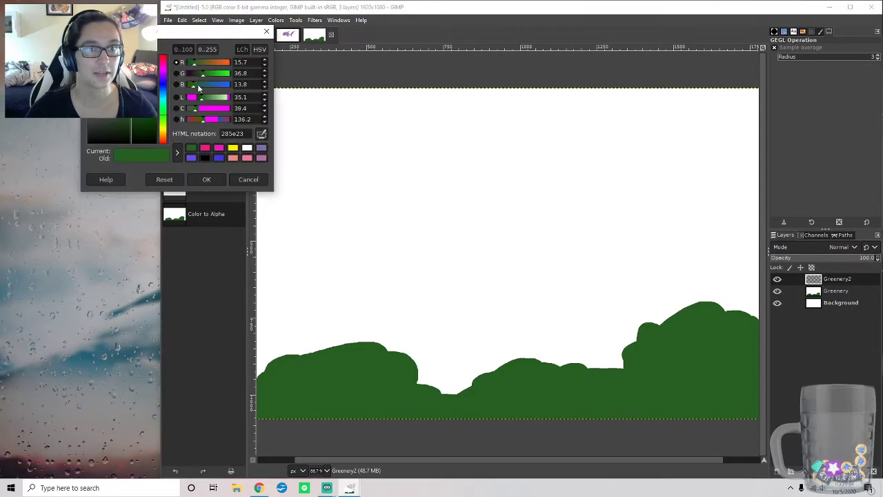
pyautogui.moveTo(132, 111)
pyautogui.mouseDown()
pyautogui.moveTo(132, 87)
pyautogui.moveTo(131, 98)
pyautogui.mouseUp()
pyautogui.click(207, 180)
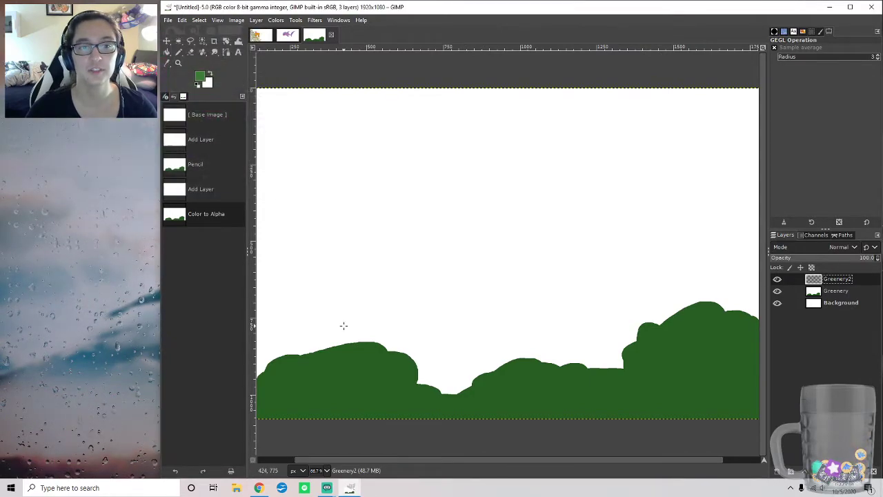
# Step: Switch to the Pencil tool and reduce its size to 9, keeping the Hardness 100 brush
pyautogui.click(179, 51)
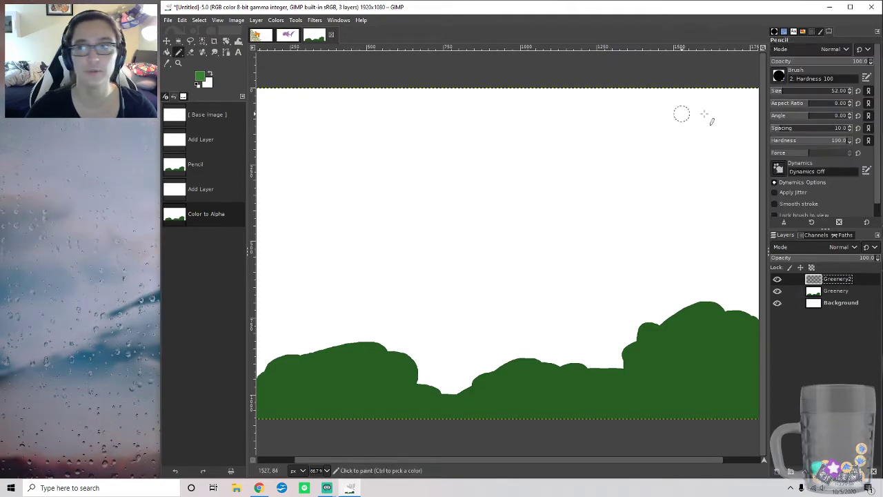
pyautogui.click(850, 93)
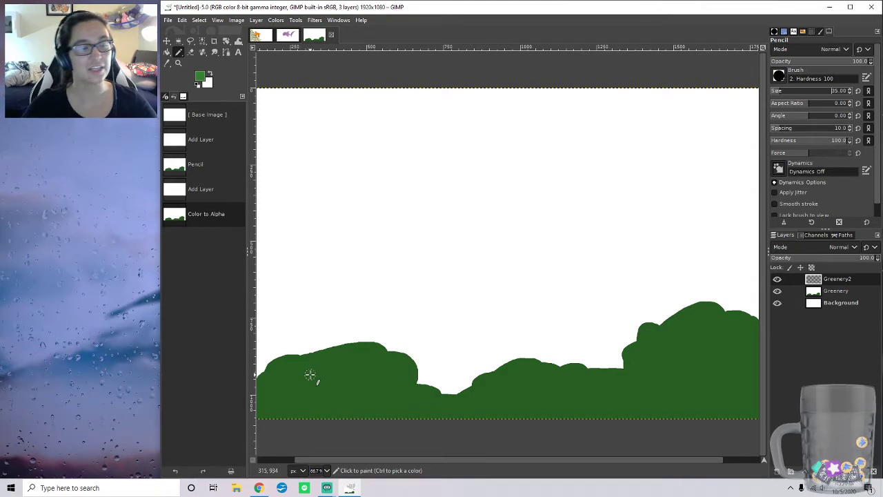
pyautogui.click(850, 94)
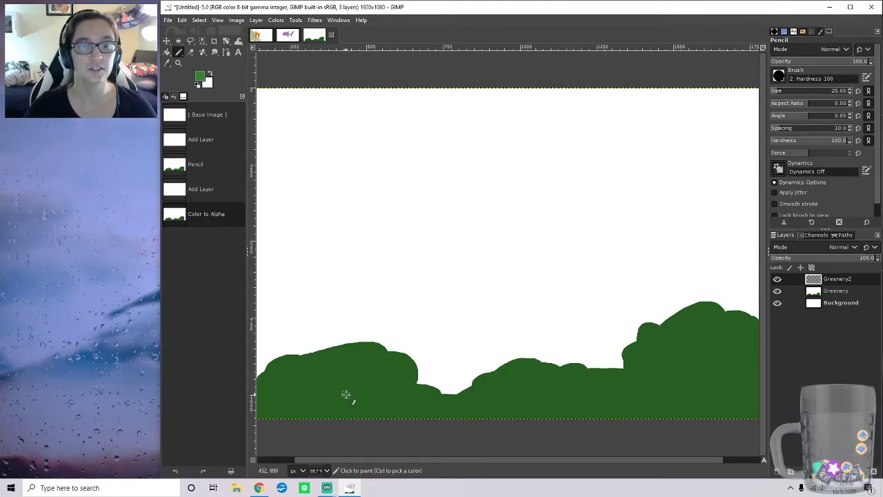
pyautogui.click(780, 77)
pyautogui.click(780, 78)
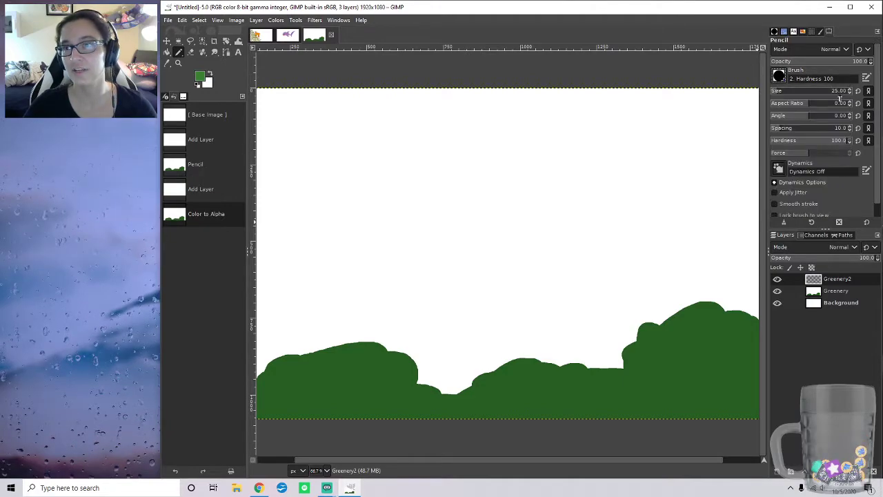
pyautogui.click(851, 94)
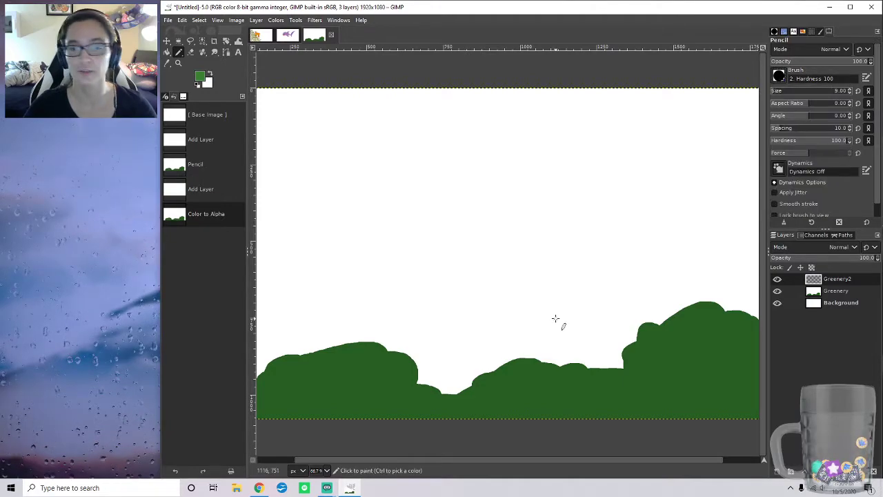
# Step: Paint small, scattered, lighter green leaf shapes over the left and middle bushes on the Greenery2 layer
pyautogui.click(295, 378)
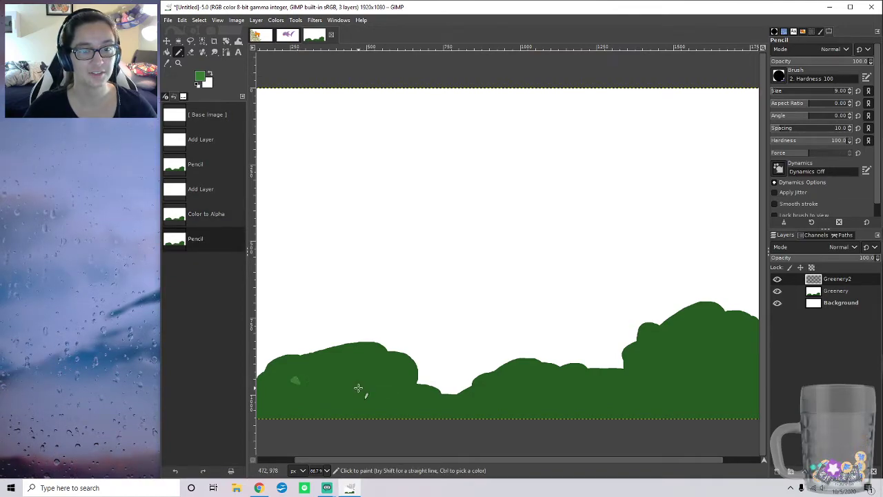
pyautogui.click(315, 355)
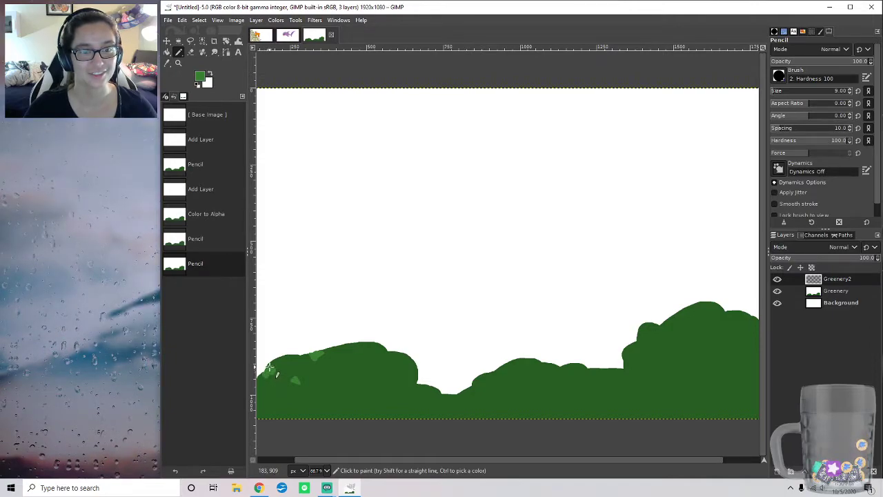
pyautogui.click(270, 369)
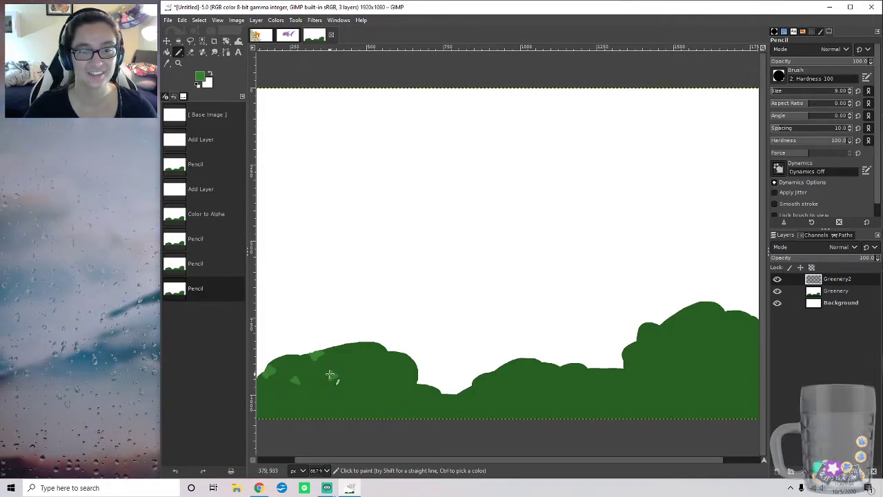
pyautogui.click(331, 377)
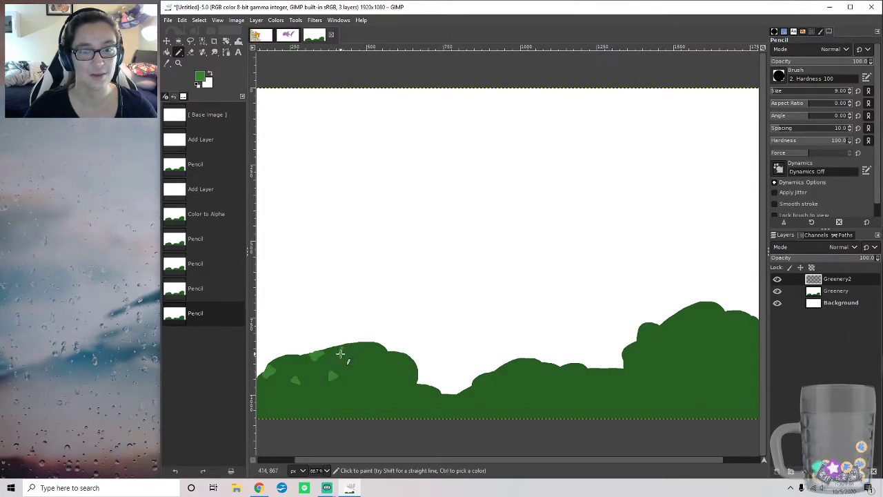
pyautogui.click(342, 353)
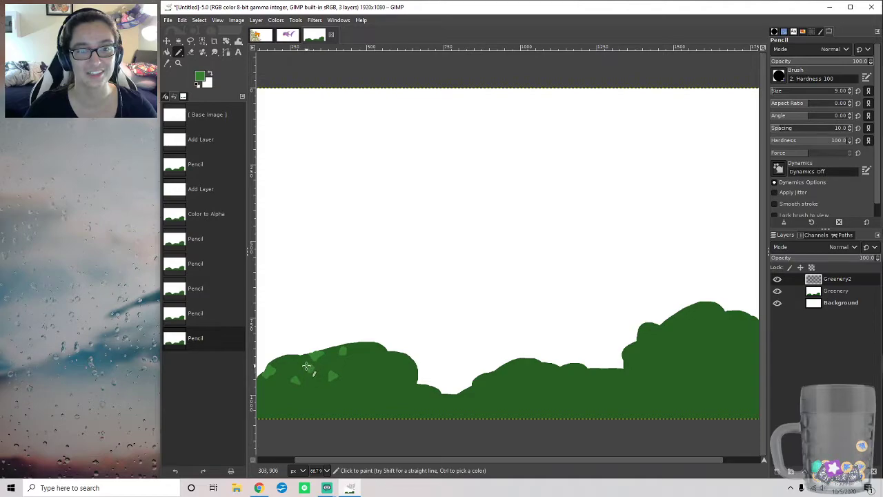
pyautogui.click(307, 366)
pyautogui.click(283, 360)
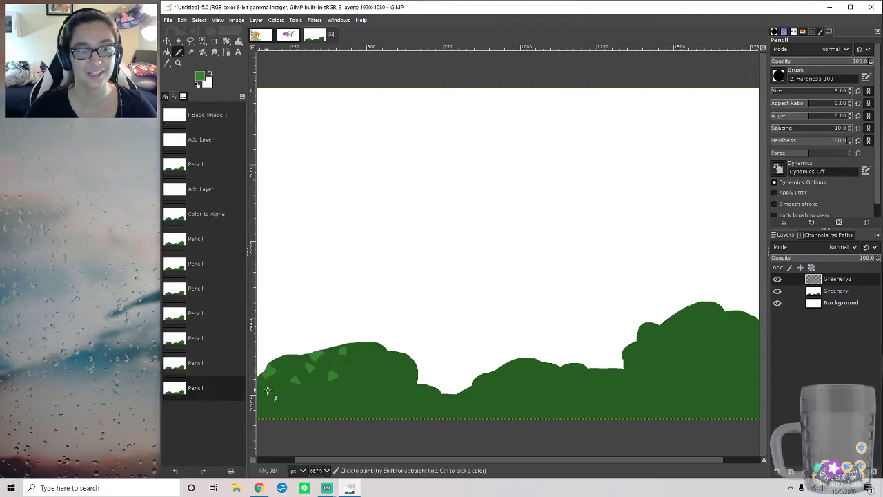
pyautogui.click(269, 391)
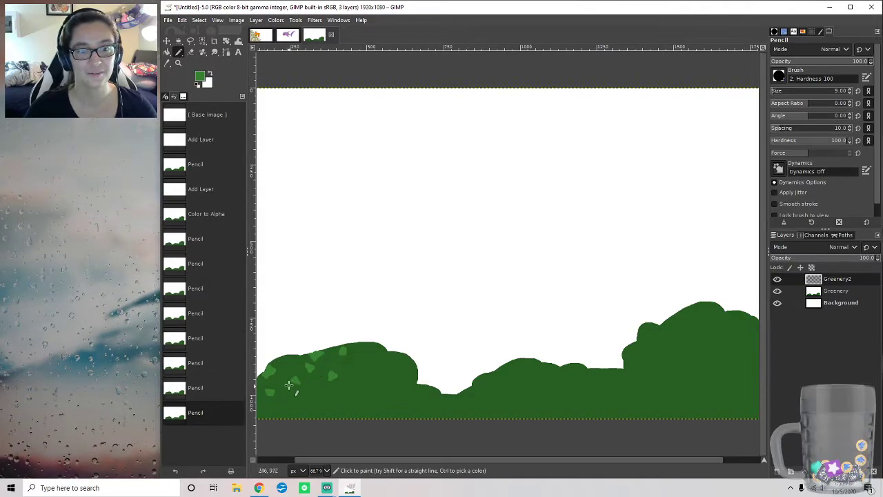
pyautogui.click(283, 381)
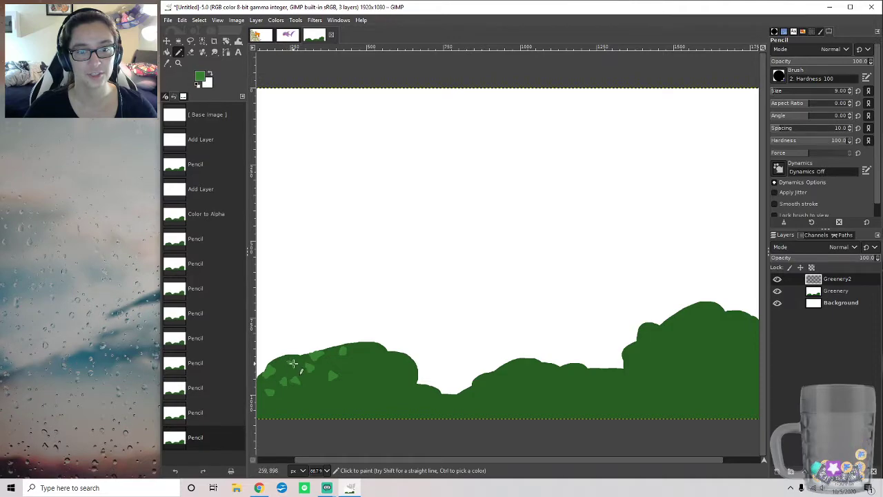
pyautogui.click(290, 378)
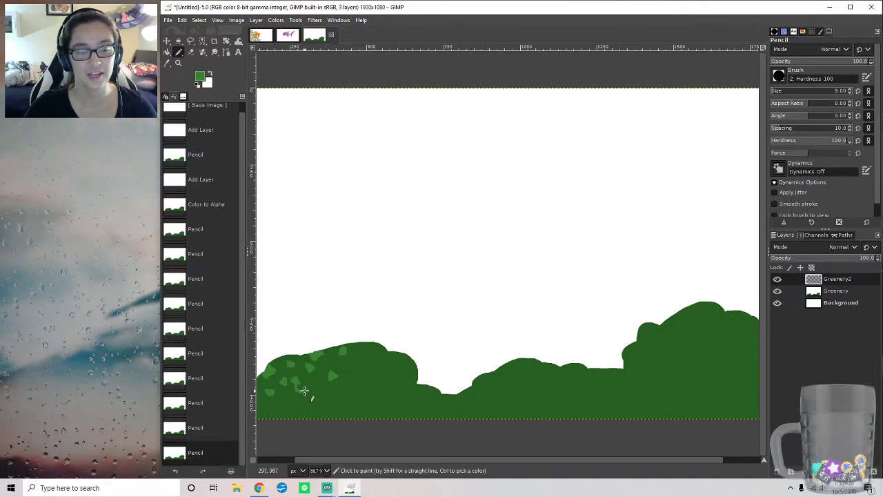
pyautogui.click(299, 387)
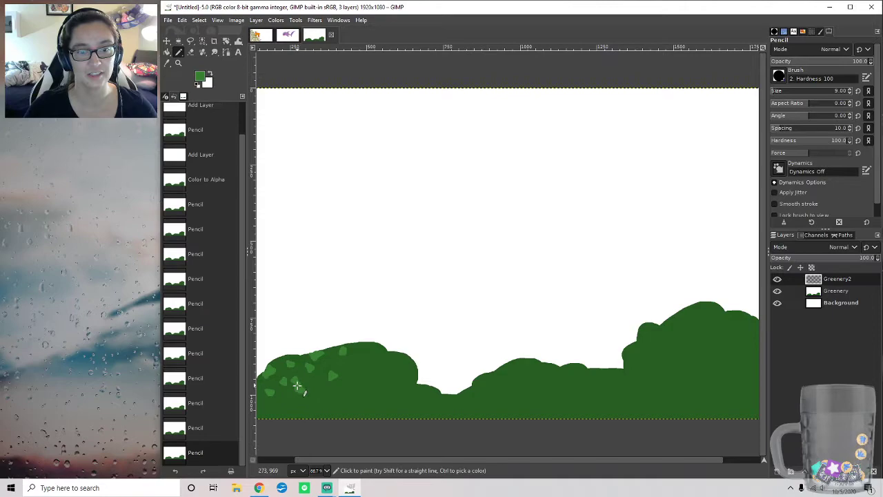
pyautogui.click(329, 391)
pyautogui.moveTo(336, 393); pyautogui.dragTo(331, 391)
pyautogui.click(332, 391)
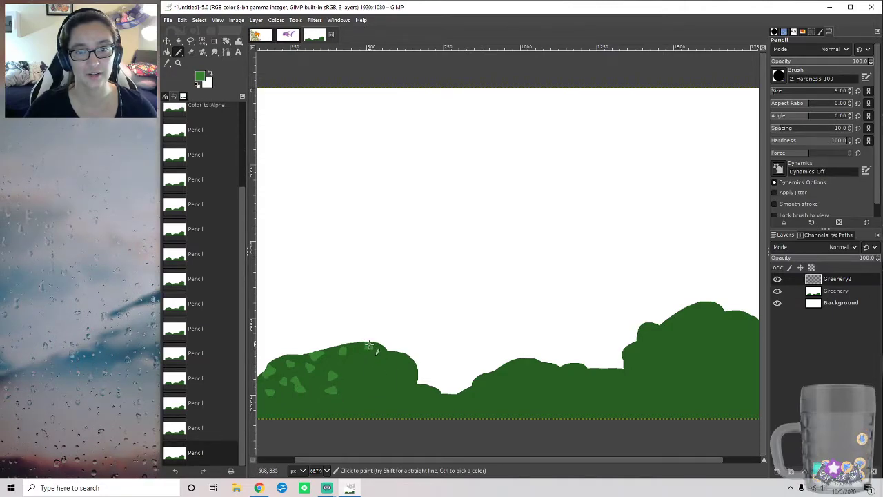
pyautogui.click(377, 352)
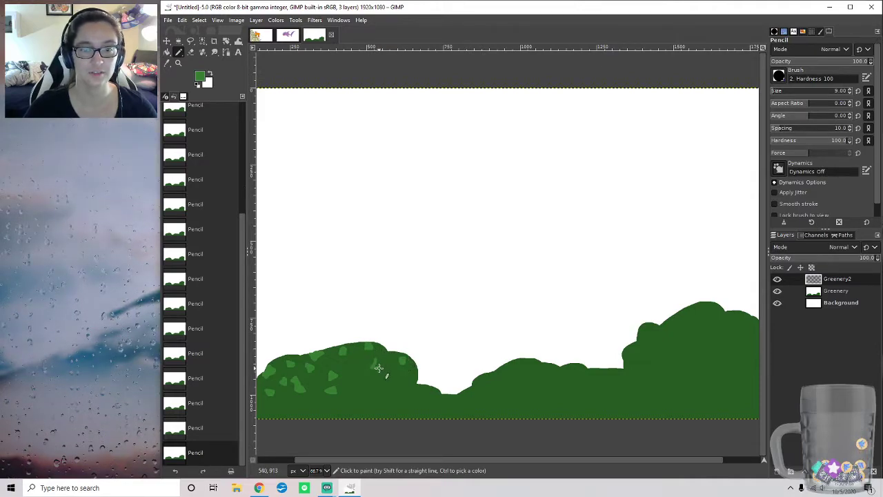
pyautogui.click(376, 363)
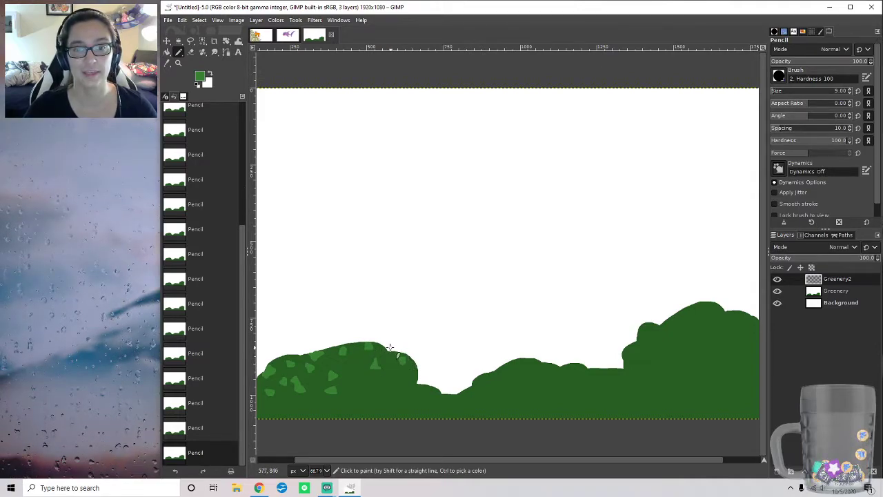
pyautogui.moveTo(395, 352); pyautogui.dragTo(391, 353)
pyautogui.click(391, 353)
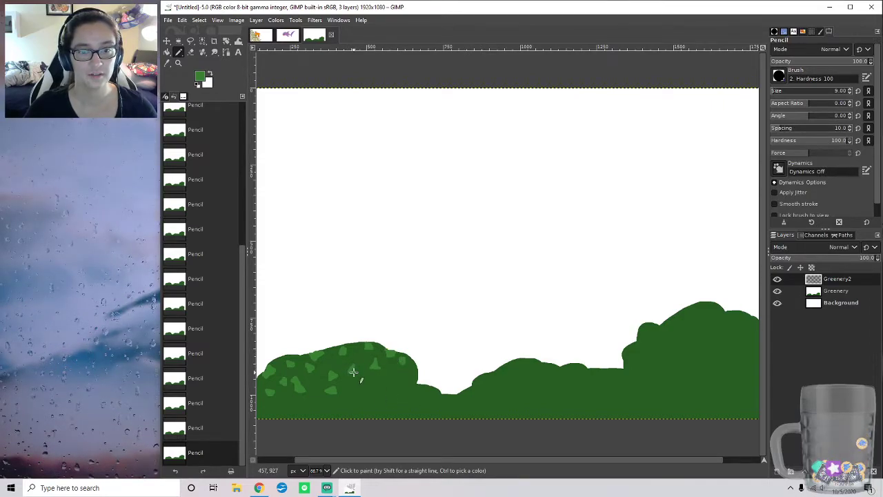
pyautogui.moveTo(356, 365); pyautogui.dragTo(370, 398)
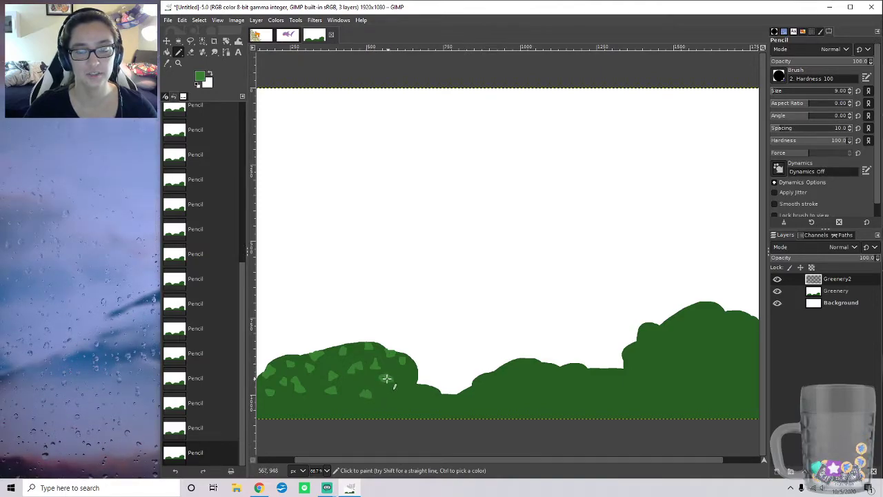
pyautogui.click(383, 377)
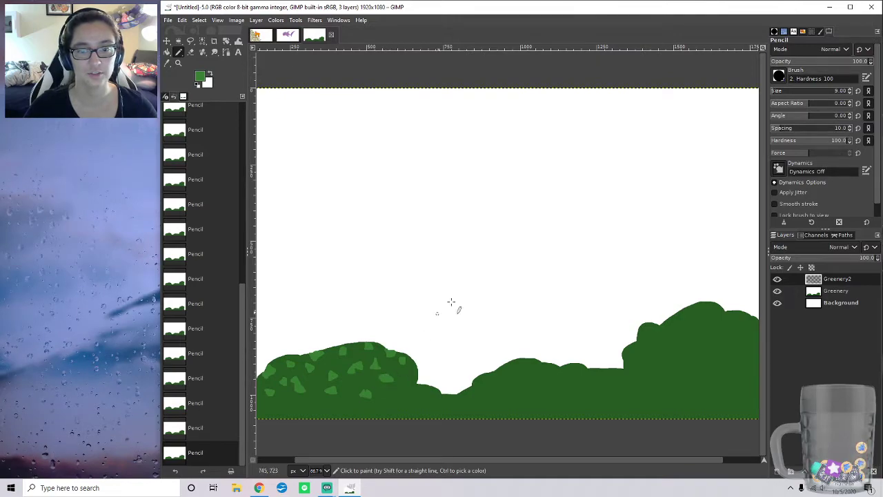
pyautogui.click(286, 407)
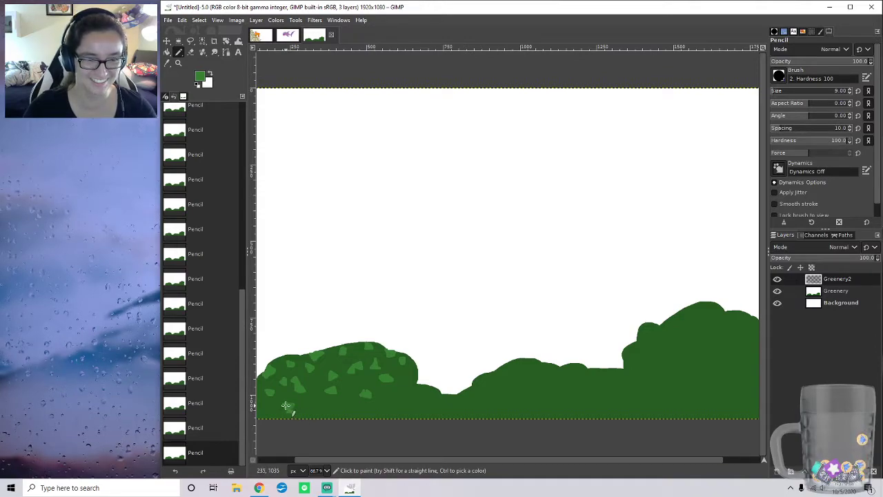
pyautogui.click(314, 398)
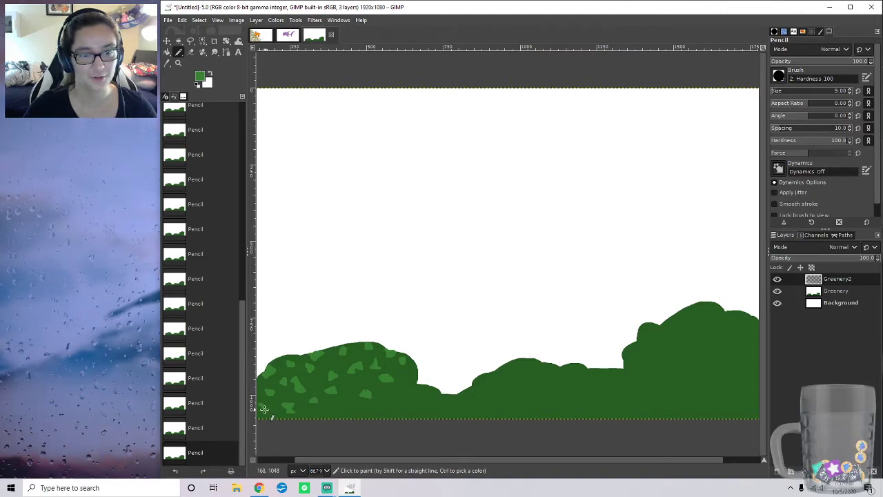
pyautogui.moveTo(260, 406); pyautogui.dragTo(262, 409)
pyautogui.moveTo(330, 417); pyautogui.dragTo(340, 416)
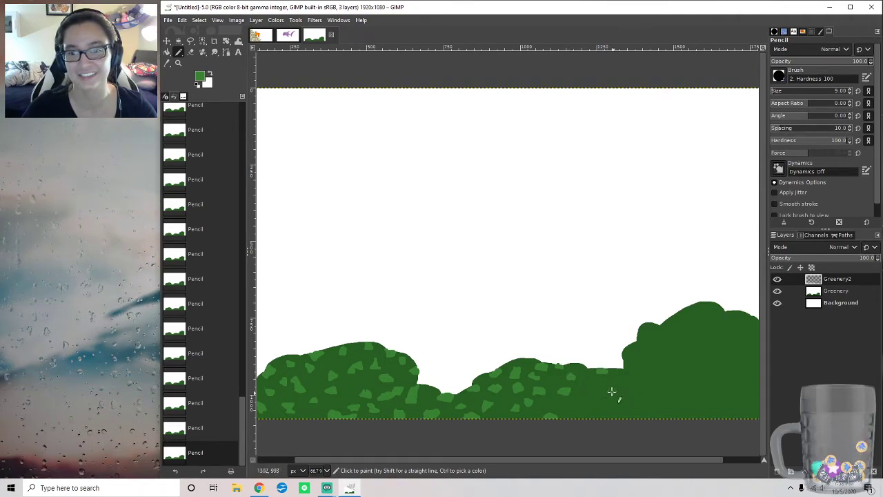
pyautogui.click(564, 391)
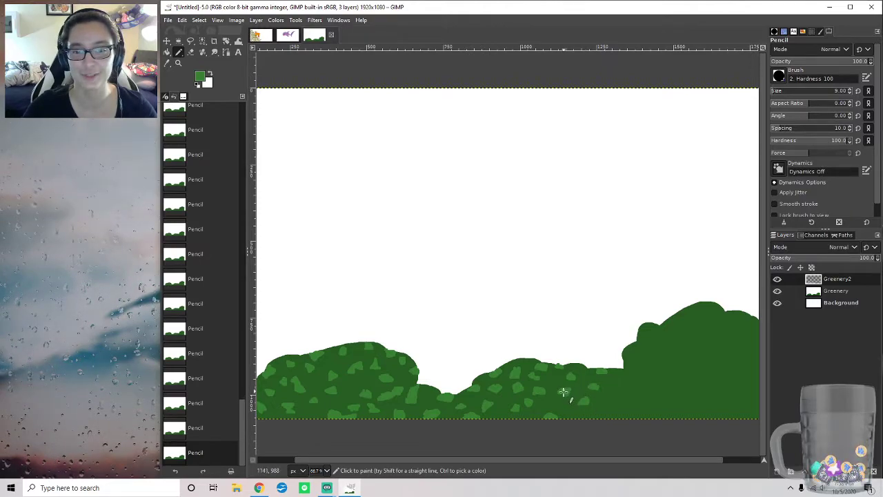
# Step: Paint more small lighter green leaf shapes across the right end of the middle bush on the Greenery2 layer
pyautogui.moveTo(572, 418); pyautogui.dragTo(582, 414)
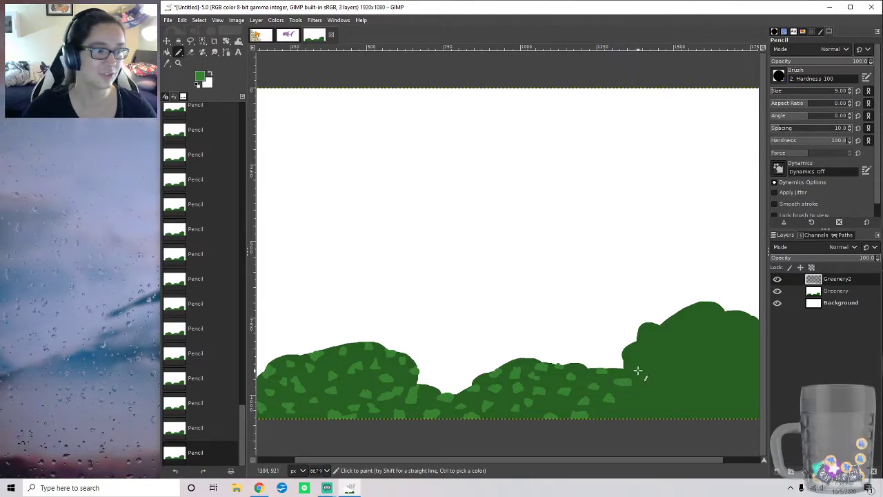
pyautogui.moveTo(627, 383); pyautogui.dragTo(623, 381)
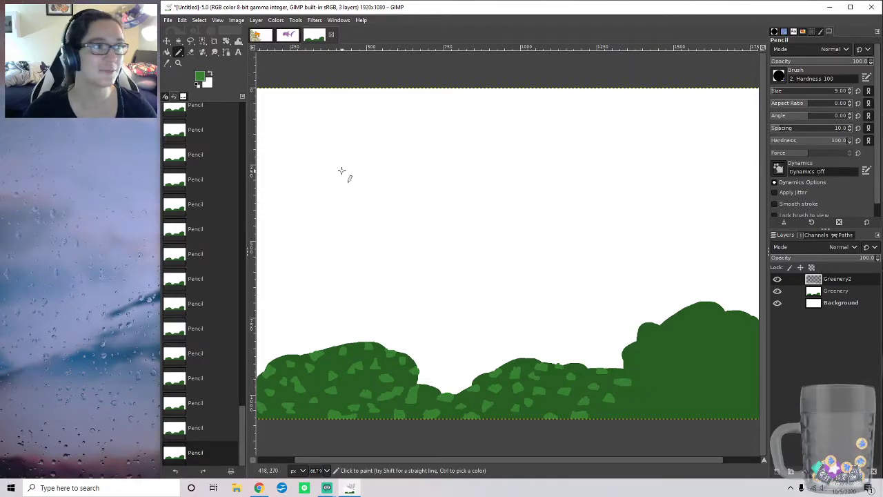
# Step: Look at the other open images, the spotted shark and the orange cow with vines, and return to the greenery image
pyautogui.click(289, 39)
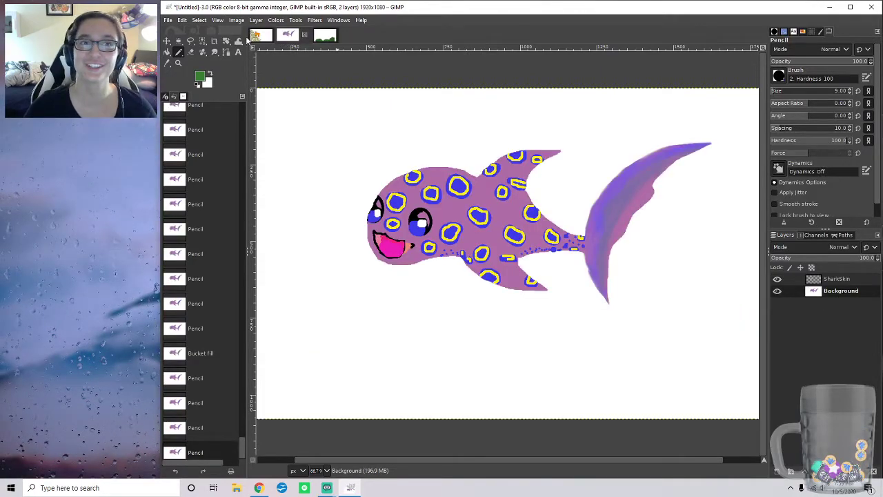
pyautogui.click(257, 38)
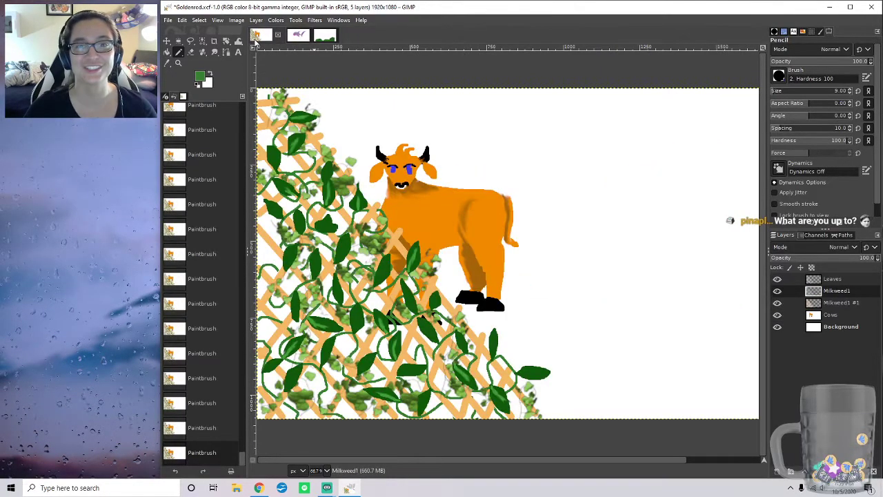
pyautogui.click(297, 36)
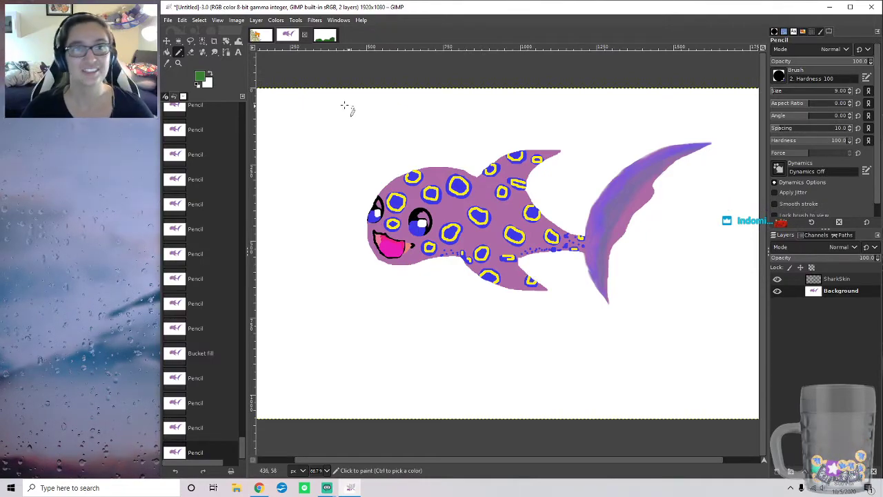
pyautogui.click(325, 35)
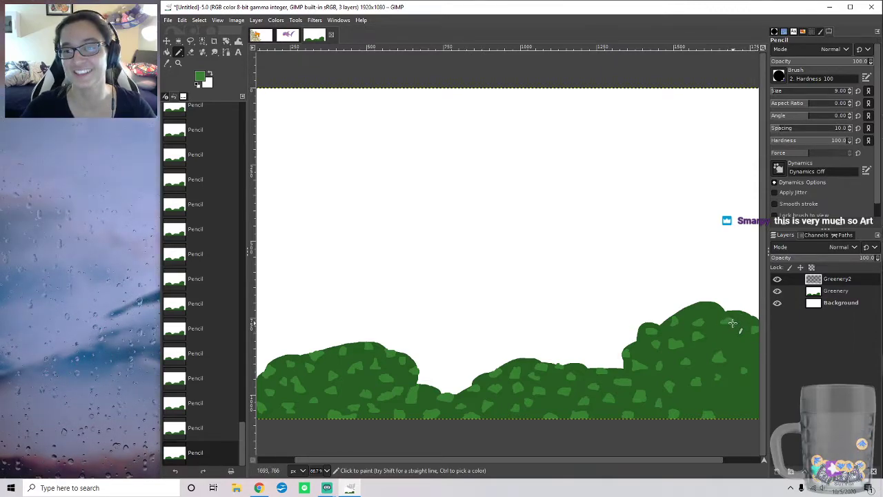
# Step: Fill the remaining gaps on the right bush with small lighter green leaf shapes
pyautogui.moveTo(742, 348); pyautogui.dragTo(745, 353)
pyautogui.moveTo(737, 398); pyautogui.dragTo(740, 401)
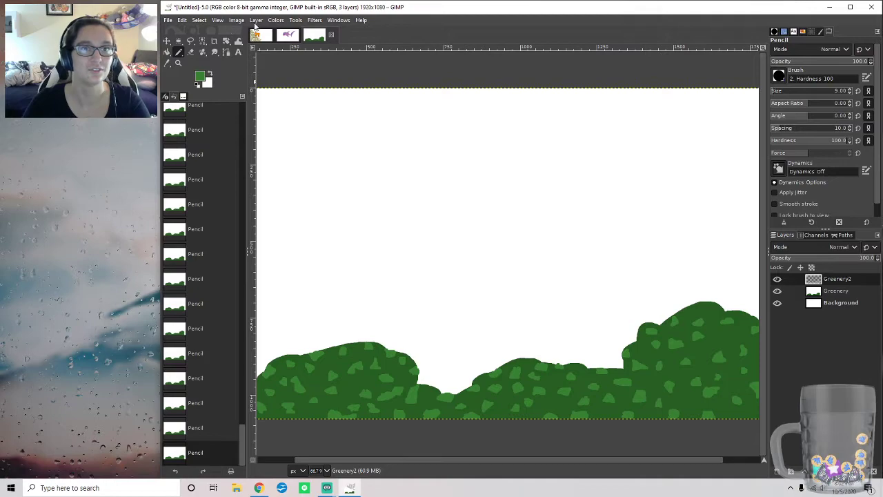
# Step: Create a new white-filled 1920 × 1080 layer named Stems above Greenery2
pyautogui.rightClick(830, 281)
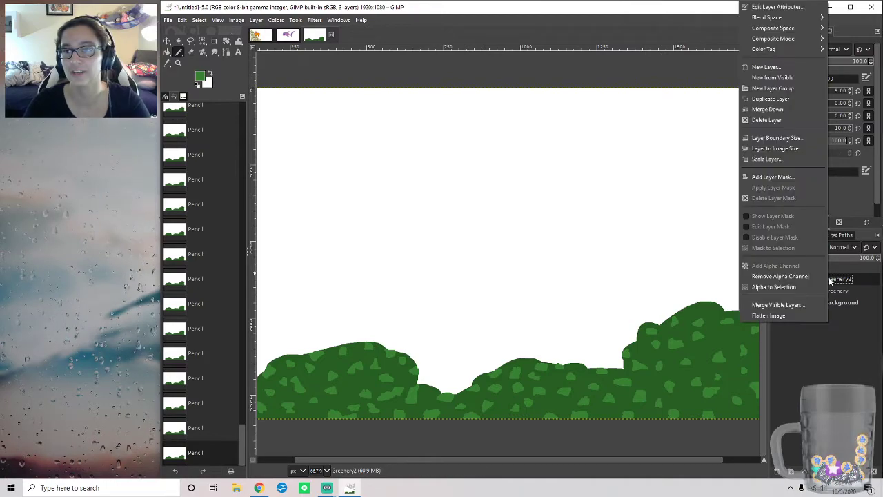
pyautogui.click(783, 65)
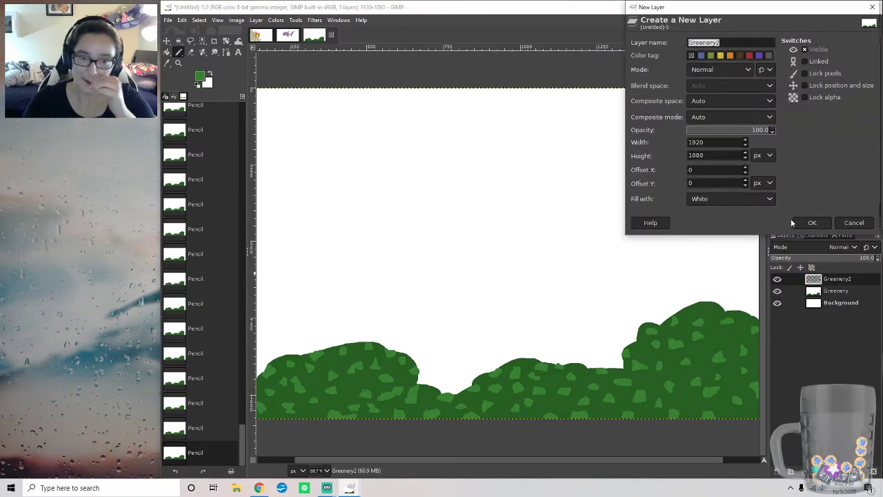
pyautogui.write('vines')
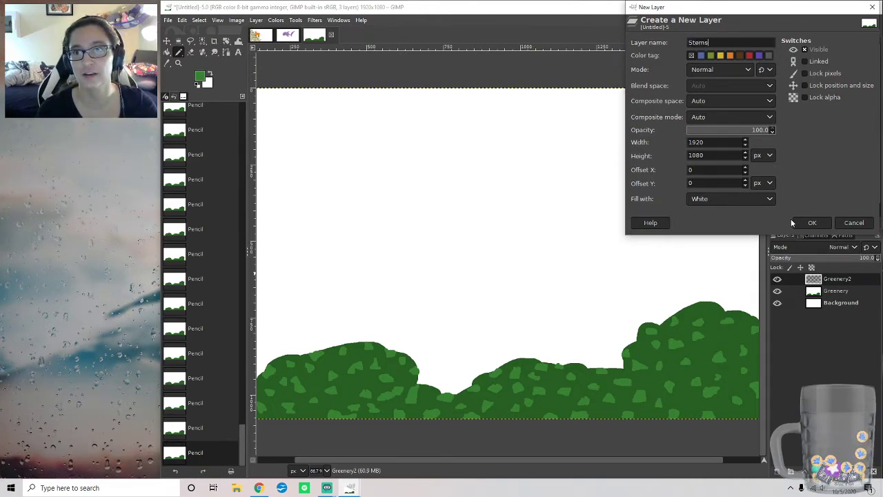
pyautogui.click(811, 222)
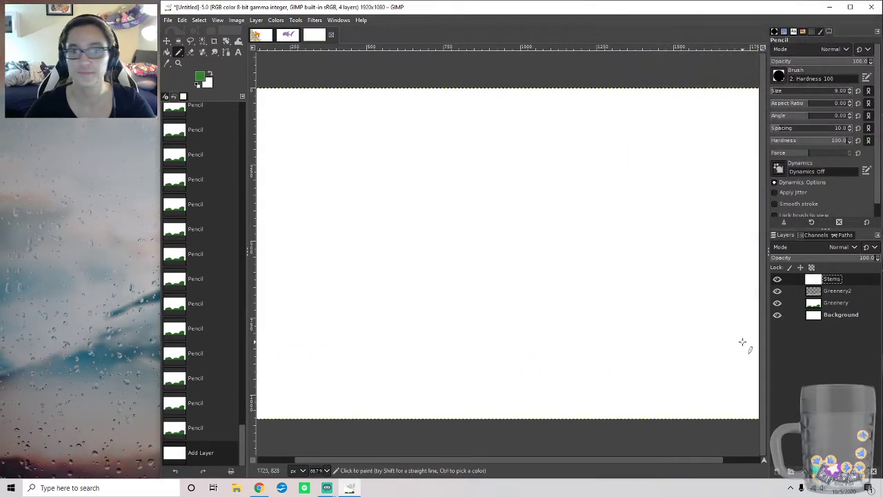
# Step: Make the white fill of the Stems layer transparent with Color to Alpha
pyautogui.click(256, 20)
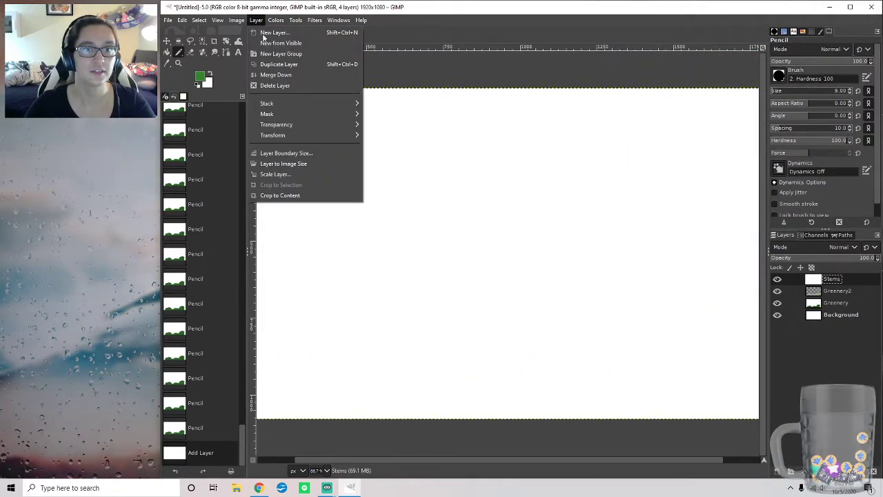
pyautogui.moveTo(296, 125)
pyautogui.click(421, 142)
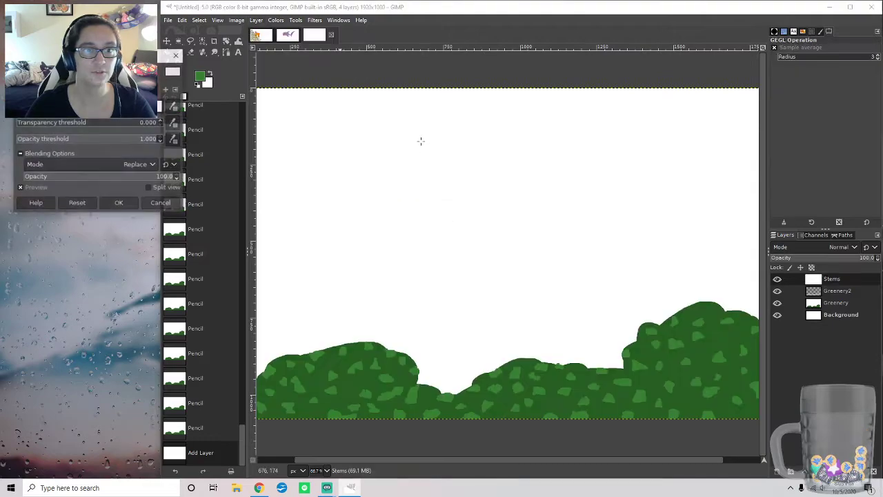
pyautogui.click(118, 204)
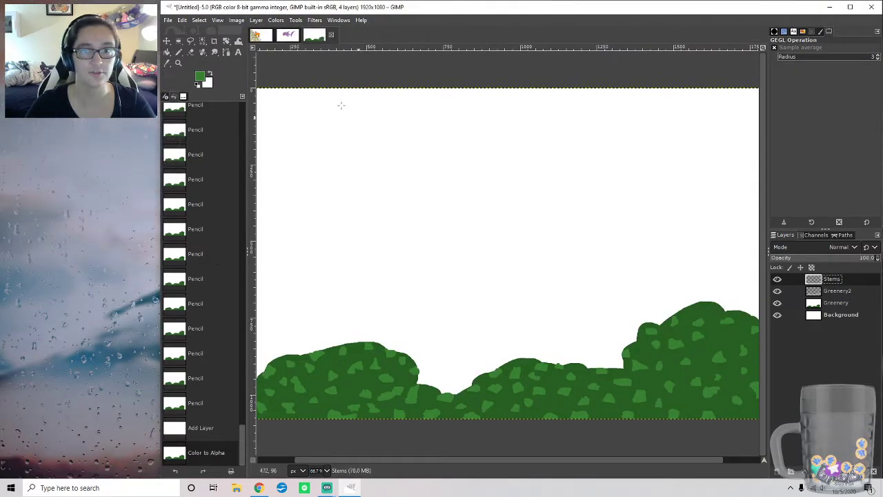
# Step: Change the foreground color to a more saturated dark green, 206f1c
pyautogui.click(201, 79)
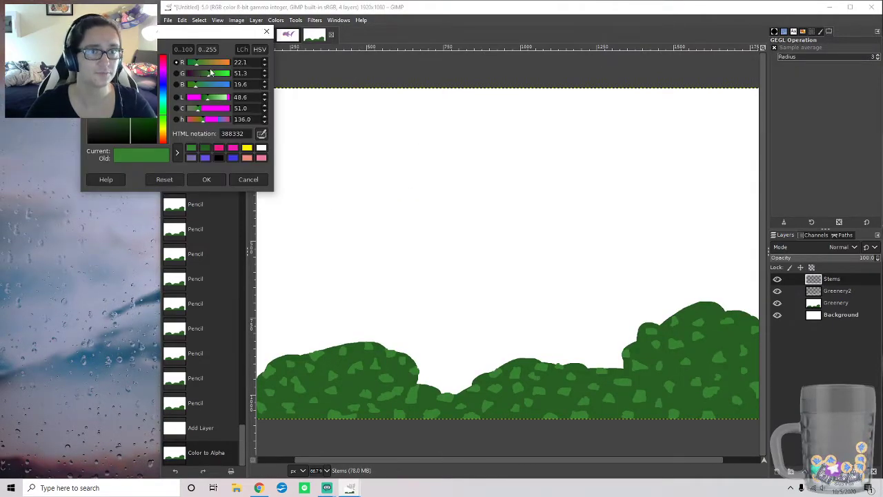
pyautogui.moveTo(209, 73); pyautogui.dragTo(218, 73)
pyautogui.moveTo(135, 80); pyautogui.dragTo(135, 94)
pyautogui.moveTo(136, 129); pyautogui.dragTo(125, 130)
pyautogui.moveTo(125, 97)
pyautogui.mouseDown()
pyautogui.moveTo(115, 81)
pyautogui.moveTo(137, 106)
pyautogui.mouseUp()
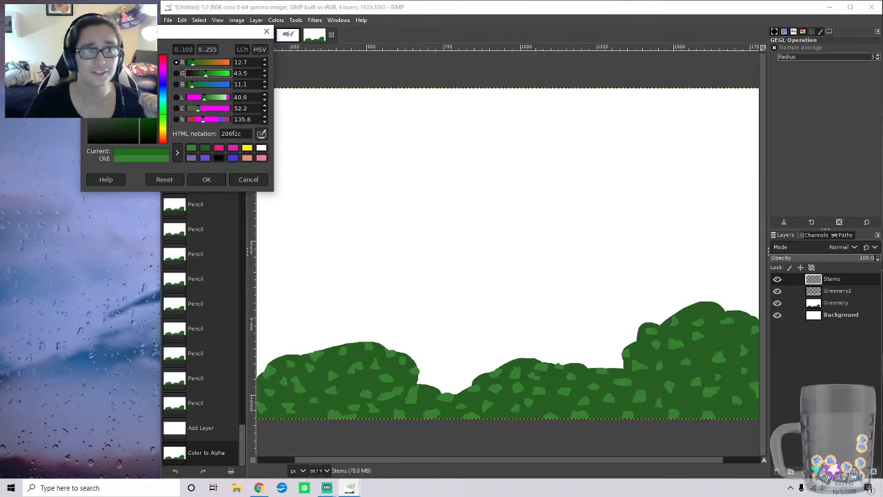
pyautogui.click(207, 178)
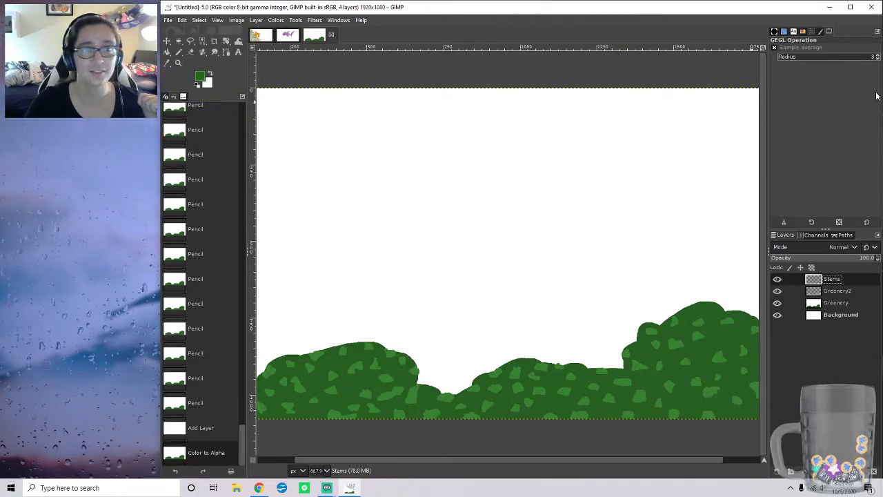
# Step: Switch to the Pencil tool and set its size to 20 with the Hardness 100 brush
pyautogui.click(178, 53)
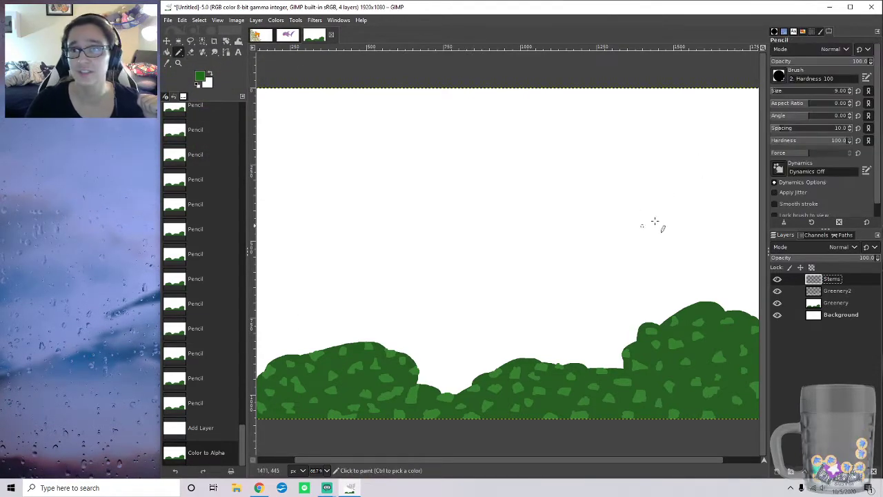
pyautogui.click(852, 91)
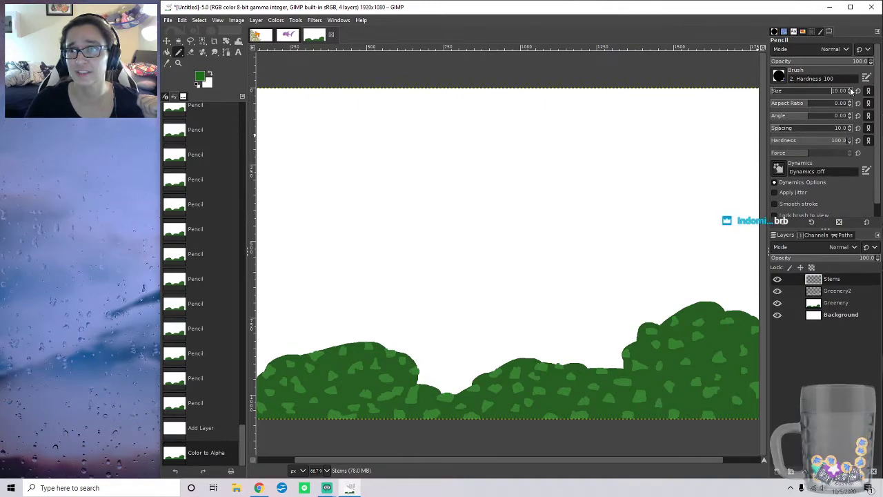
pyautogui.write('25')
pyautogui.click(851, 89)
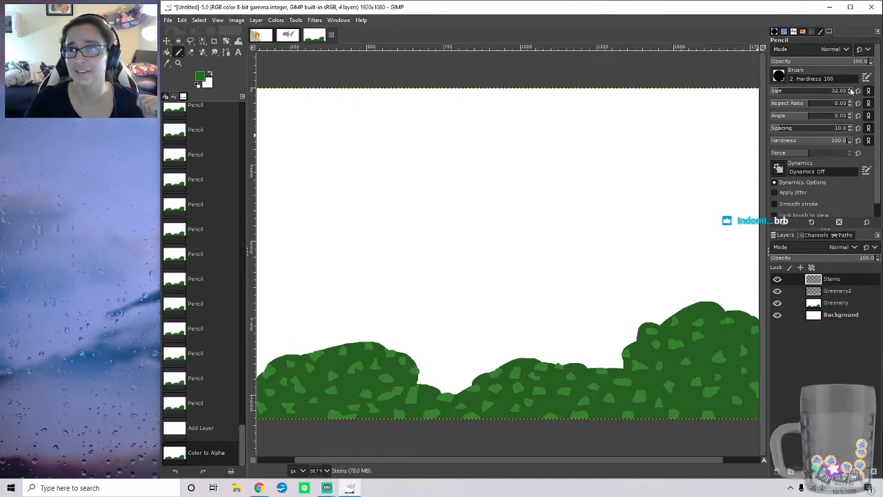
pyautogui.scroll(-11, 851, 97)
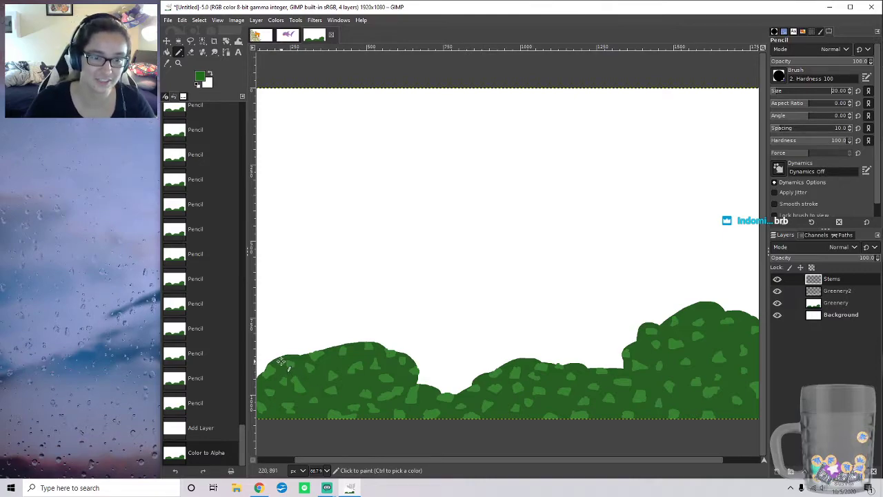
pyautogui.moveTo(281, 361)
pyautogui.mouseDown()
pyautogui.moveTo(273, 401)
pyautogui.moveTo(269, 379)
pyautogui.moveTo(267, 404)
pyautogui.mouseUp()
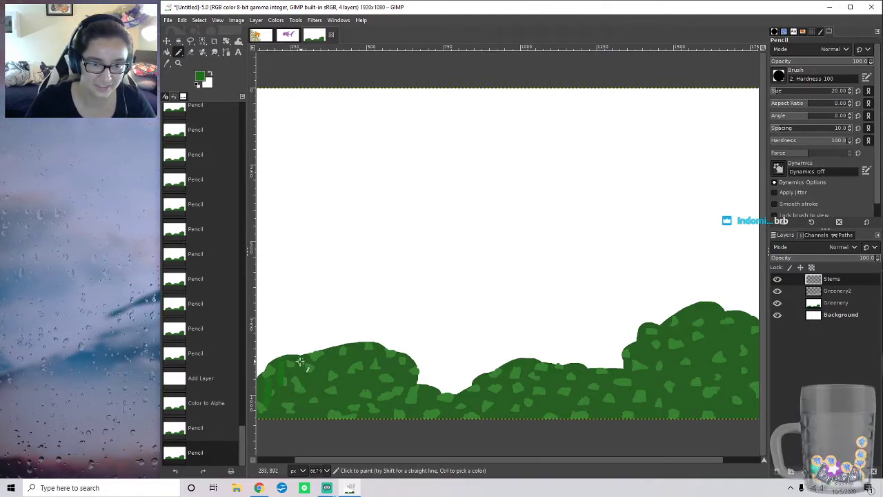
pyautogui.hotkey('ctrl', 'z')
pyautogui.hotkey('ctrl', 'z')
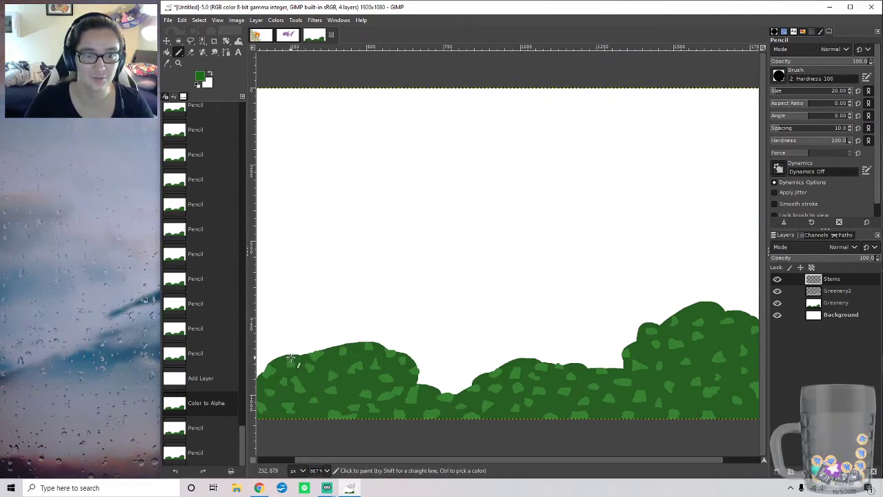
# Step: Paint wavy vertical stems over the left part of the left bush on the Stems layer, undoing the last five strokes
pyautogui.moveTo(288, 358); pyautogui.dragTo(303, 399)
pyautogui.moveTo(273, 368); pyautogui.dragTo(289, 413)
pyautogui.moveTo(311, 365)
pyautogui.mouseDown()
pyautogui.moveTo(312, 412)
pyautogui.moveTo(330, 361)
pyautogui.moveTo(325, 374)
pyautogui.moveTo(301, 370)
pyautogui.mouseUp()
pyautogui.moveTo(321, 341)
pyautogui.mouseDown()
pyautogui.moveTo(345, 343)
pyautogui.moveTo(342, 367)
pyautogui.moveTo(319, 390)
pyautogui.moveTo(327, 411)
pyautogui.moveTo(339, 382)
pyautogui.moveTo(343, 414)
pyautogui.mouseUp()
pyautogui.hotkey('ctrl', 'z')
pyautogui.hotkey('ctrl', 'z')
pyautogui.hotkey('ctrl', 'z')
pyautogui.hotkey('ctrl', 'z')
pyautogui.hotkey('ctrl', 'z')
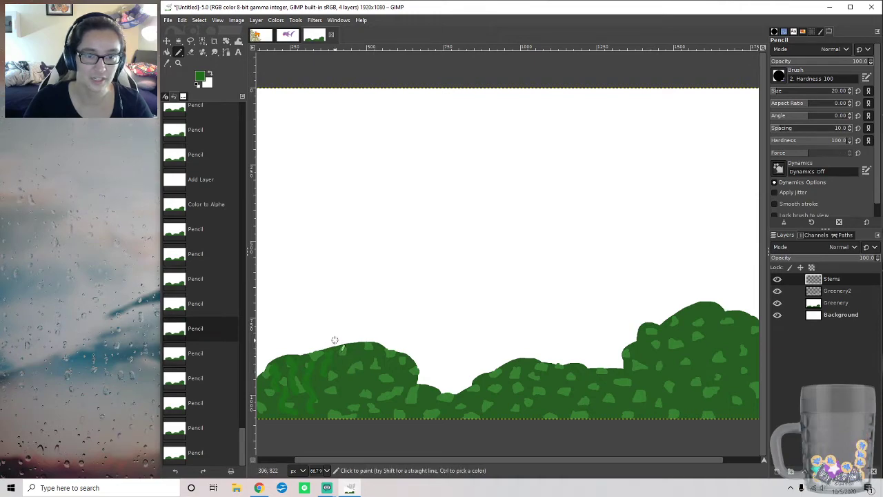
# Step: Paint wavy stems over the rest of the left bush, letting some tips stick out above its outline
pyautogui.moveTo(333, 339)
pyautogui.mouseDown()
pyautogui.moveTo(349, 379)
pyautogui.moveTo(334, 397)
pyautogui.moveTo(327, 383)
pyautogui.moveTo(334, 384)
pyautogui.moveTo(319, 399)
pyautogui.moveTo(336, 416)
pyautogui.mouseUp()
pyautogui.moveTo(370, 343); pyautogui.dragTo(366, 380)
pyautogui.moveTo(353, 415); pyautogui.dragTo(353, 417)
pyautogui.moveTo(383, 346)
pyautogui.mouseDown()
pyautogui.moveTo(381, 400)
pyautogui.moveTo(381, 381)
pyautogui.moveTo(394, 372)
pyautogui.moveTo(379, 401)
pyautogui.mouseUp()
pyautogui.moveTo(408, 349); pyautogui.dragTo(405, 376)
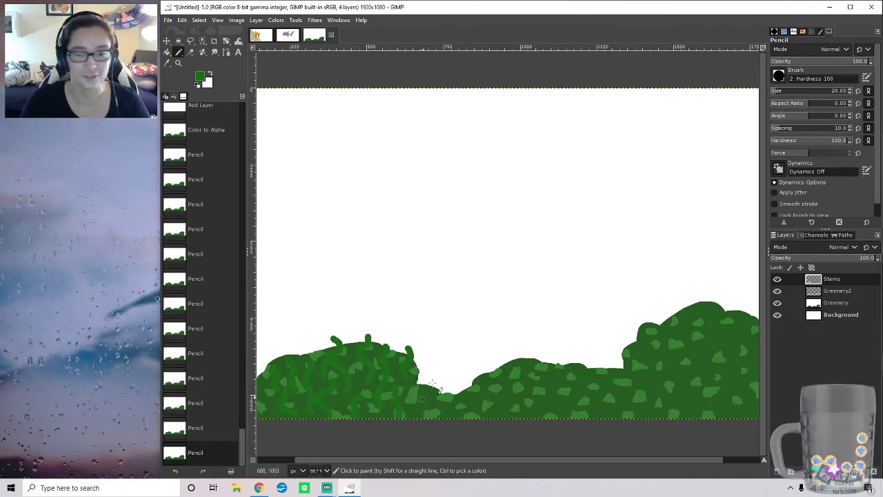
# Step: Paint wavy vertical stems over the dip between the bushes and across the whole middle bush
pyautogui.moveTo(422, 363)
pyautogui.mouseDown()
pyautogui.moveTo(417, 401)
pyautogui.moveTo(438, 391)
pyautogui.moveTo(436, 415)
pyautogui.moveTo(425, 410)
pyautogui.moveTo(459, 380)
pyautogui.moveTo(461, 421)
pyautogui.mouseUp()
pyautogui.moveTo(475, 373)
pyautogui.mouseDown()
pyautogui.moveTo(473, 406)
pyautogui.moveTo(493, 366)
pyautogui.moveTo(492, 410)
pyautogui.moveTo(510, 384)
pyautogui.moveTo(521, 415)
pyautogui.mouseUp()
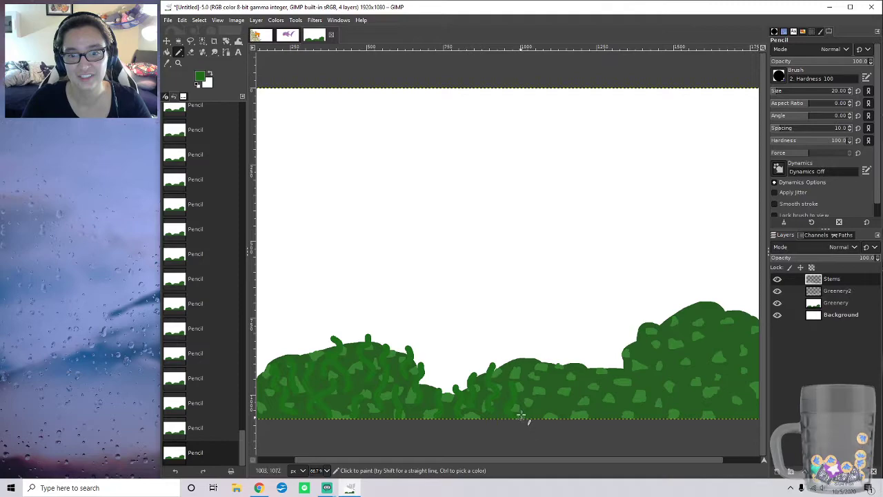
pyautogui.moveTo(518, 359); pyautogui.dragTo(532, 404)
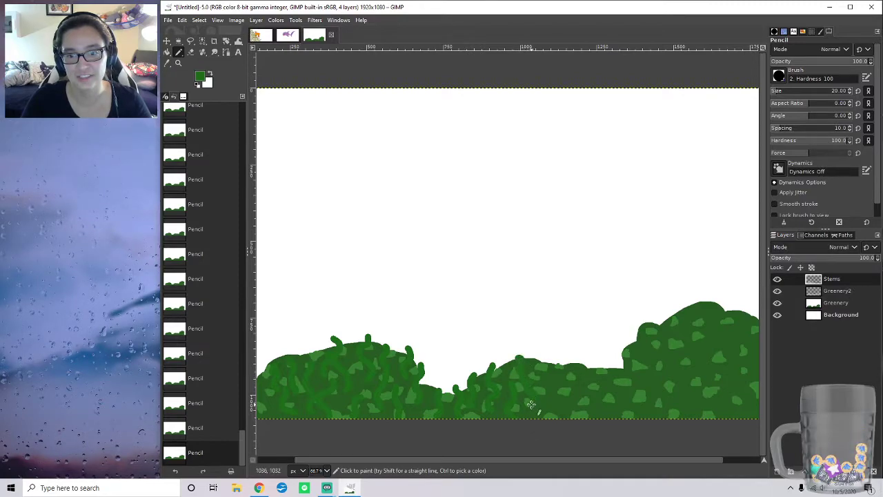
pyautogui.moveTo(558, 374); pyautogui.dragTo(564, 398)
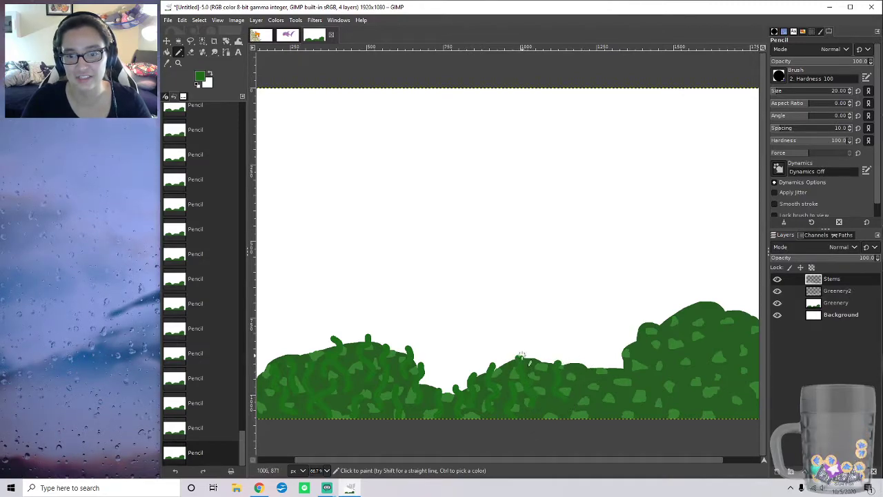
pyautogui.moveTo(542, 387); pyautogui.dragTo(550, 408)
pyautogui.moveTo(588, 363); pyautogui.dragTo(587, 405)
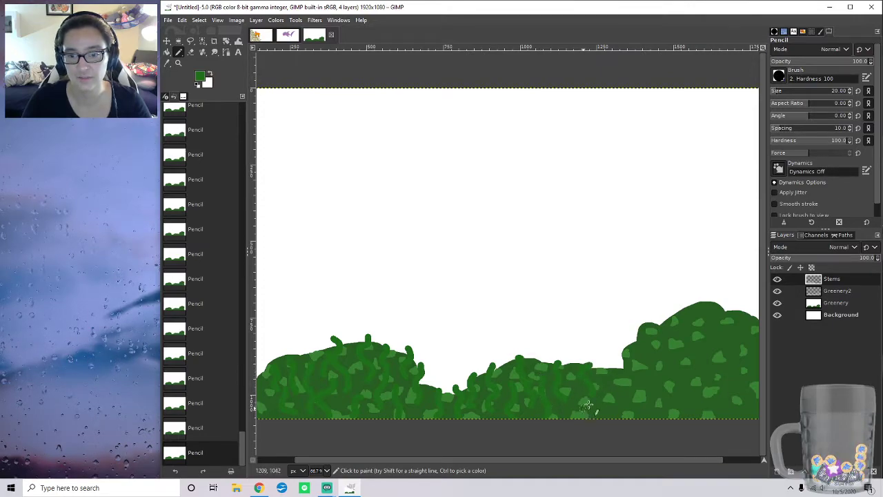
pyautogui.moveTo(605, 366)
pyautogui.mouseDown()
pyautogui.moveTo(619, 383)
pyautogui.moveTo(615, 409)
pyautogui.mouseUp()
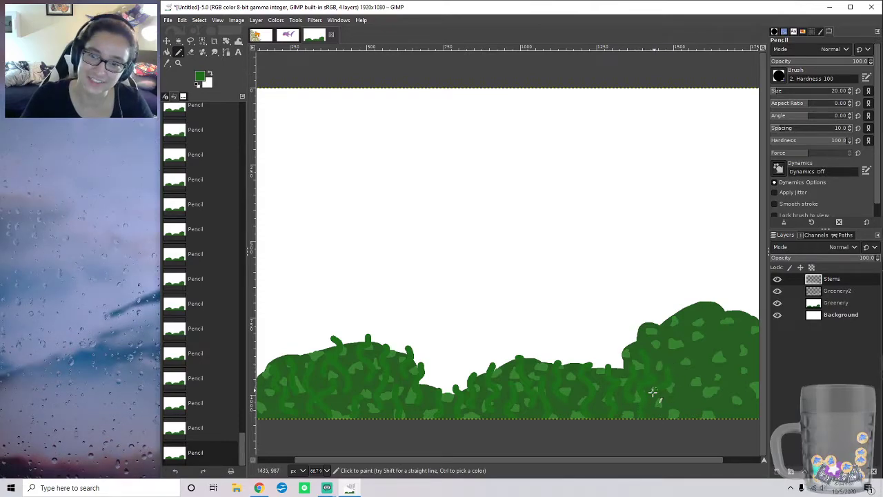
# Step: Paint wavy vertical stems over the tall right bush, with a few tips rising above its top edge
pyautogui.moveTo(673, 316); pyautogui.dragTo(674, 359)
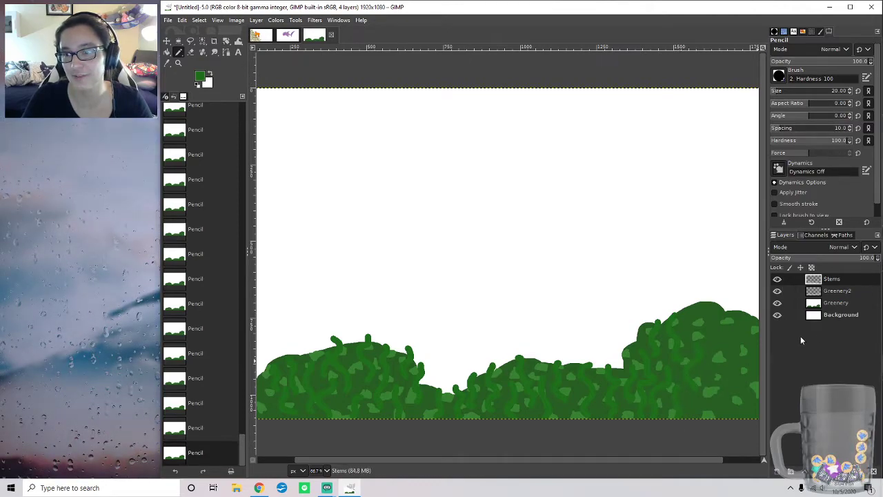
pyautogui.moveTo(700, 300); pyautogui.dragTo(699, 329)
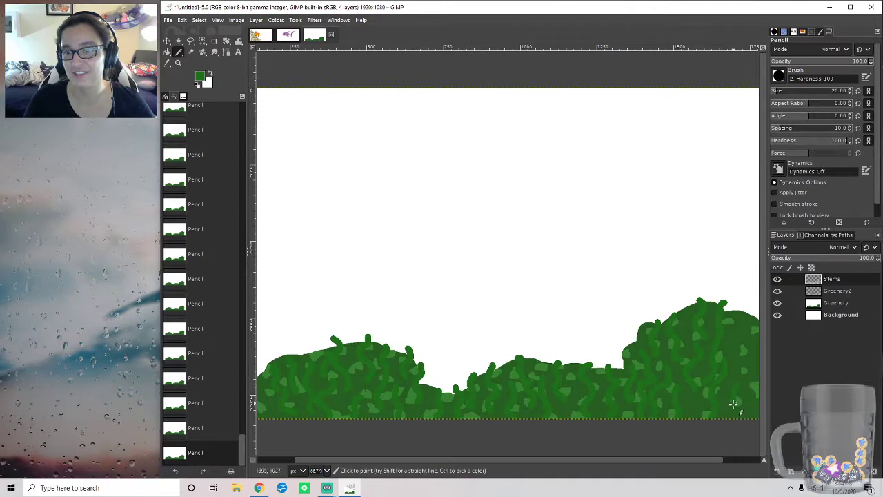
pyautogui.moveTo(740, 308); pyautogui.dragTo(739, 314)
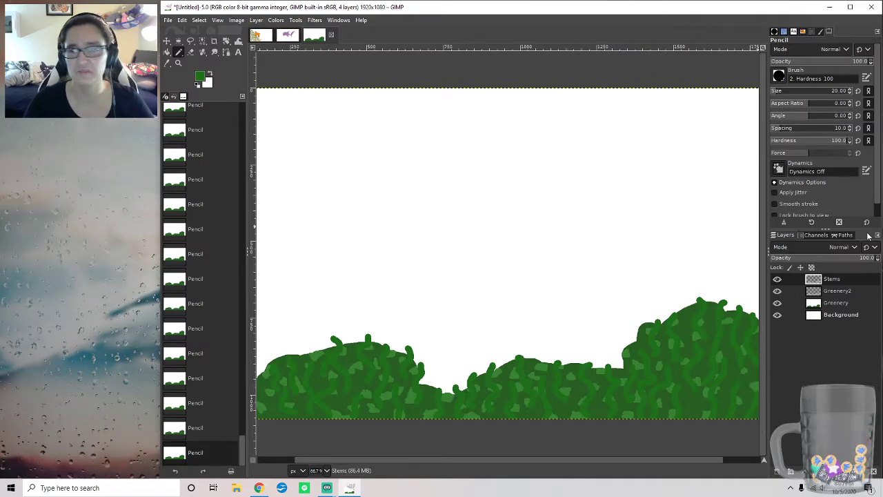
# Step: Change the foreground color to a muted grayish green, 467743
pyautogui.click(199, 77)
pyautogui.moveTo(140, 104); pyautogui.dragTo(117, 102)
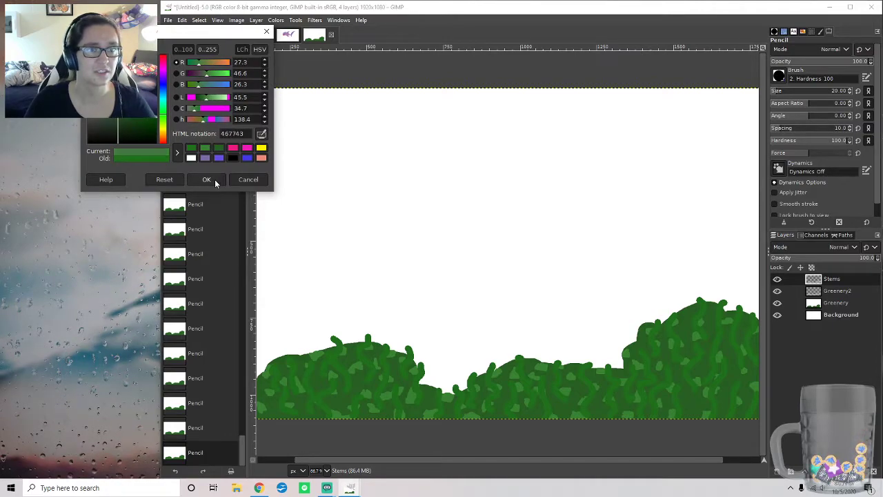
pyautogui.click(206, 180)
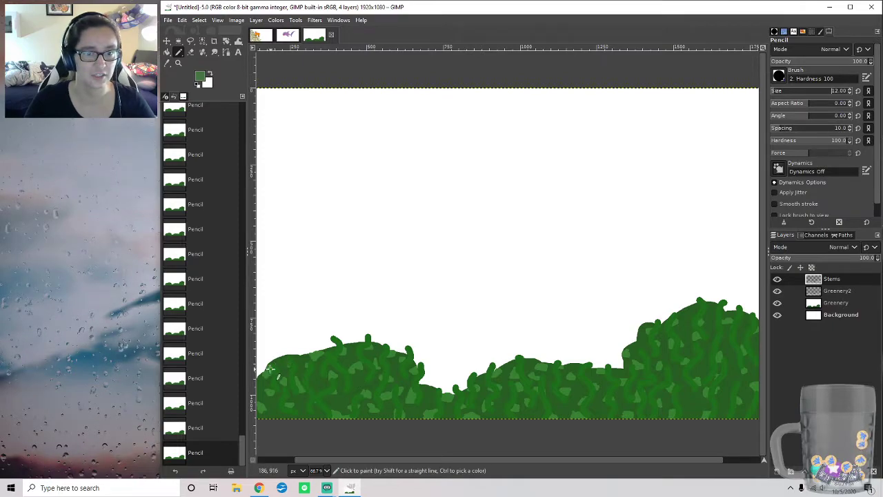
# Step: Paint grayish-green wavy vertical stems across the left and middle bushes with the 12 px pencil on the Stems layer
pyautogui.moveTo(284, 388)
pyautogui.mouseDown()
pyautogui.moveTo(295, 365)
pyautogui.moveTo(296, 394)
pyautogui.moveTo(264, 392)
pyautogui.moveTo(265, 410)
pyautogui.mouseUp()
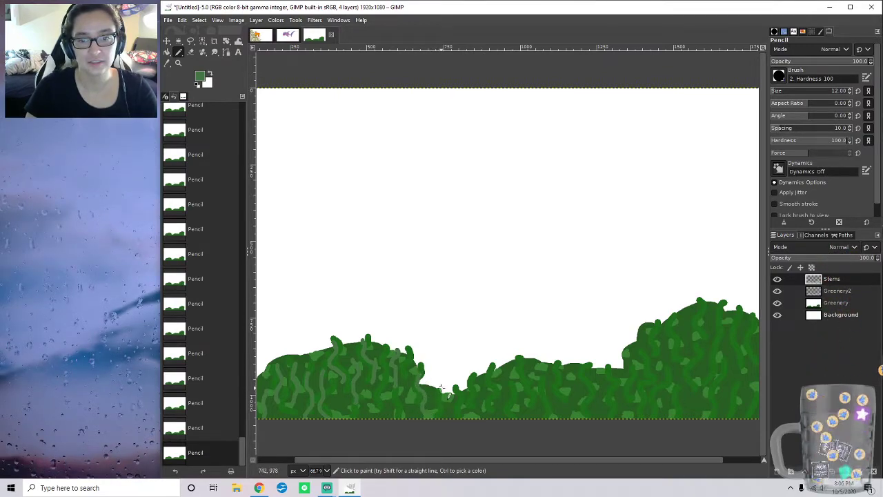
pyautogui.moveTo(475, 370)
pyautogui.mouseDown()
pyautogui.moveTo(470, 400)
pyautogui.moveTo(480, 404)
pyautogui.moveTo(498, 362)
pyautogui.moveTo(496, 415)
pyautogui.mouseUp()
pyautogui.moveTo(510, 383); pyautogui.dragTo(512, 416)
pyautogui.moveTo(528, 377)
pyautogui.mouseDown()
pyautogui.moveTo(534, 403)
pyautogui.moveTo(547, 384)
pyautogui.moveTo(550, 417)
pyautogui.mouseUp()
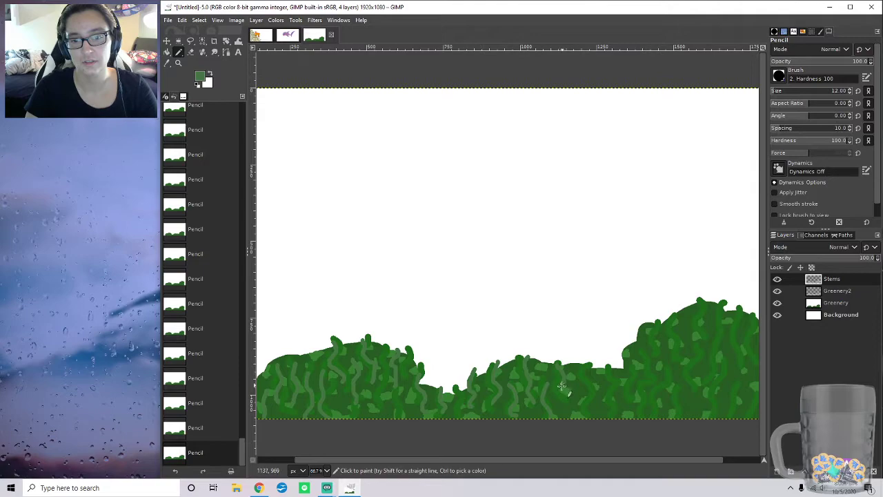
pyautogui.moveTo(612, 390); pyautogui.dragTo(615, 416)
# Step: Paint grayish-green wavy vertical stems across the whole tall right bush, from its left edge to the canvas edge
pyautogui.moveTo(622, 352); pyautogui.dragTo(632, 398)
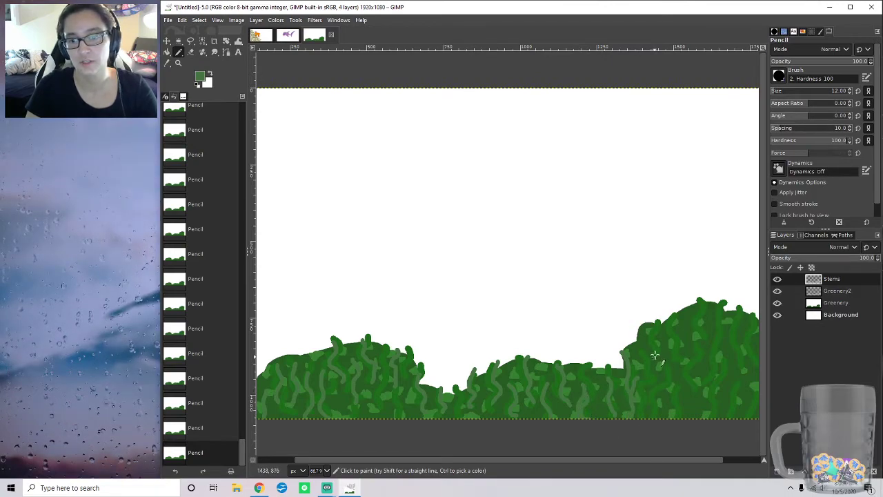
pyautogui.moveTo(656, 359); pyautogui.dragTo(653, 393)
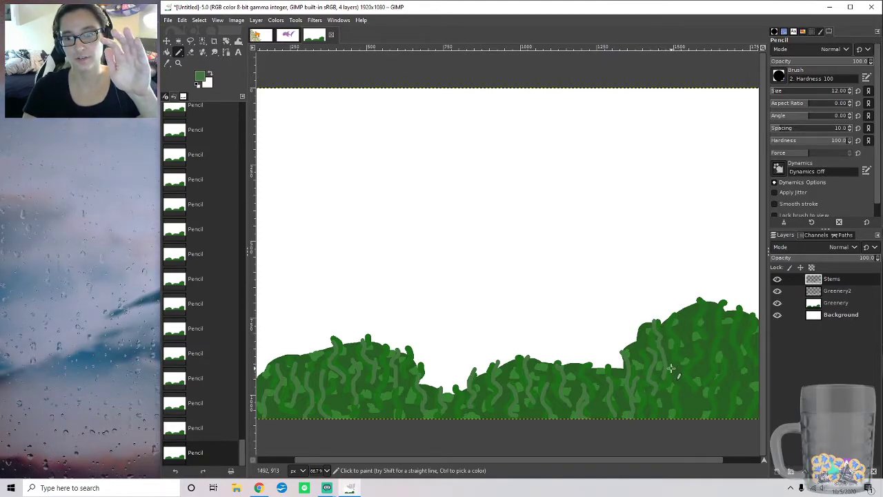
pyautogui.moveTo(678, 319); pyautogui.dragTo(684, 384)
pyautogui.moveTo(708, 323)
pyautogui.mouseDown()
pyautogui.moveTo(715, 350)
pyautogui.moveTo(702, 390)
pyautogui.moveTo(676, 374)
pyautogui.moveTo(690, 385)
pyautogui.moveTo(694, 369)
pyautogui.moveTo(695, 412)
pyautogui.mouseUp()
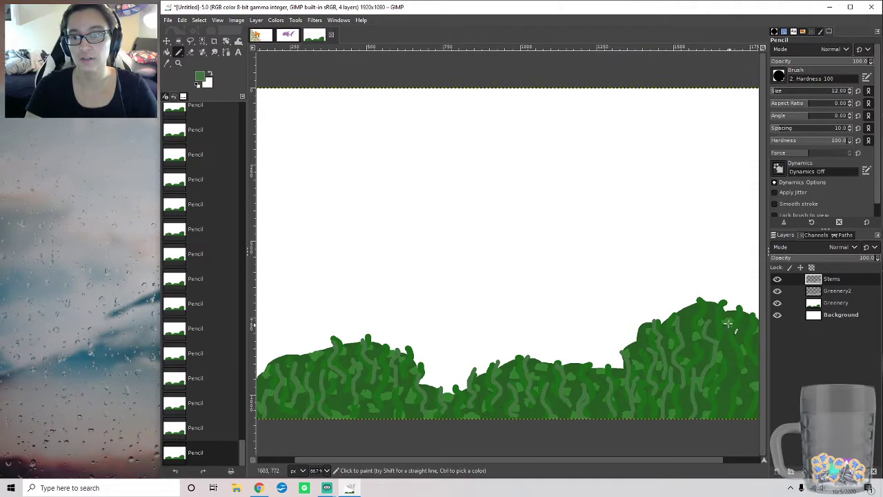
pyautogui.moveTo(724, 315)
pyautogui.mouseDown()
pyautogui.moveTo(720, 391)
pyautogui.moveTo(729, 376)
pyautogui.moveTo(713, 417)
pyautogui.mouseUp()
pyautogui.moveTo(738, 322); pyautogui.dragTo(743, 419)
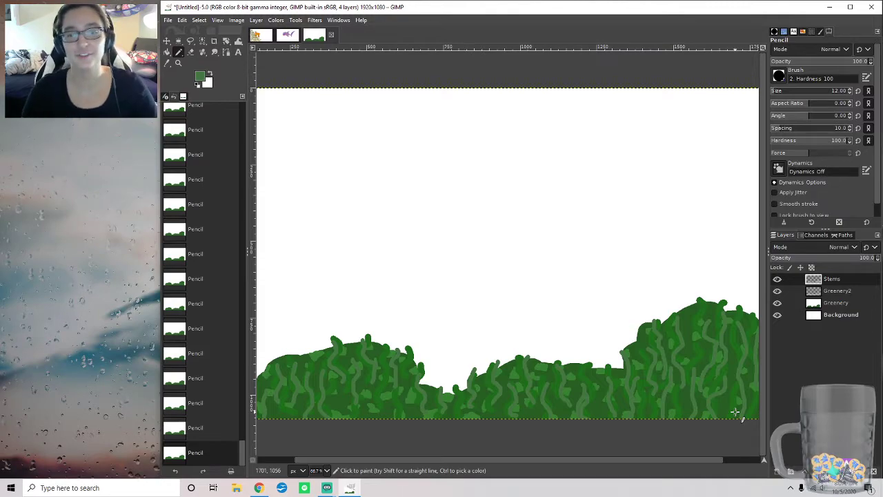
# Step: Add a new layer named Flowers1 above Stems and turn its white fill transparent with Color to Alpha
pyautogui.rightClick(843, 284)
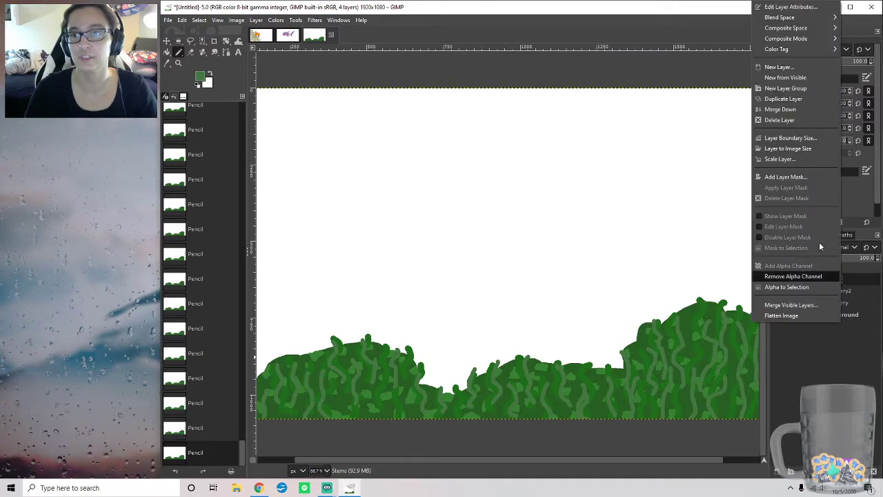
pyautogui.click(753, 65)
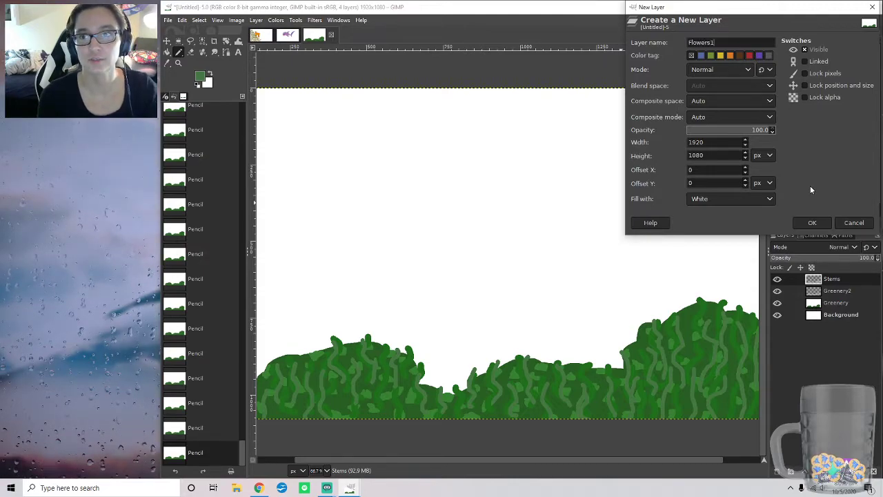
pyautogui.press('Return')
pyautogui.click(256, 20)
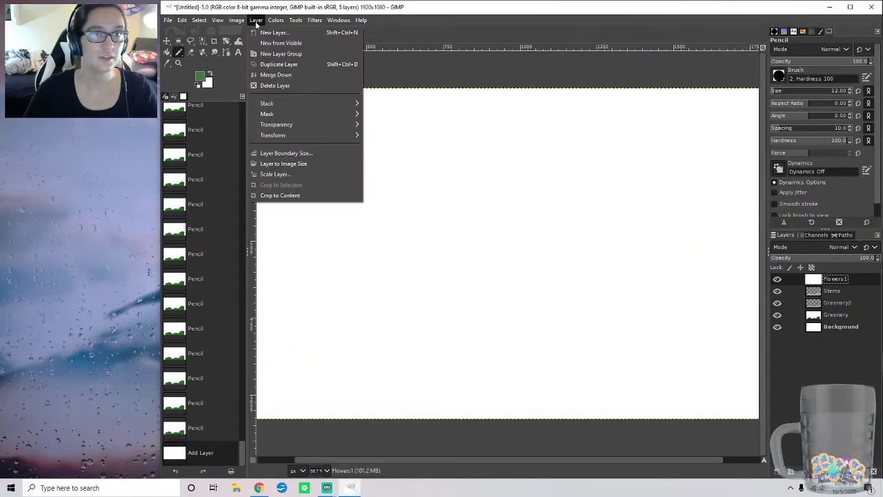
pyautogui.moveTo(331, 125)
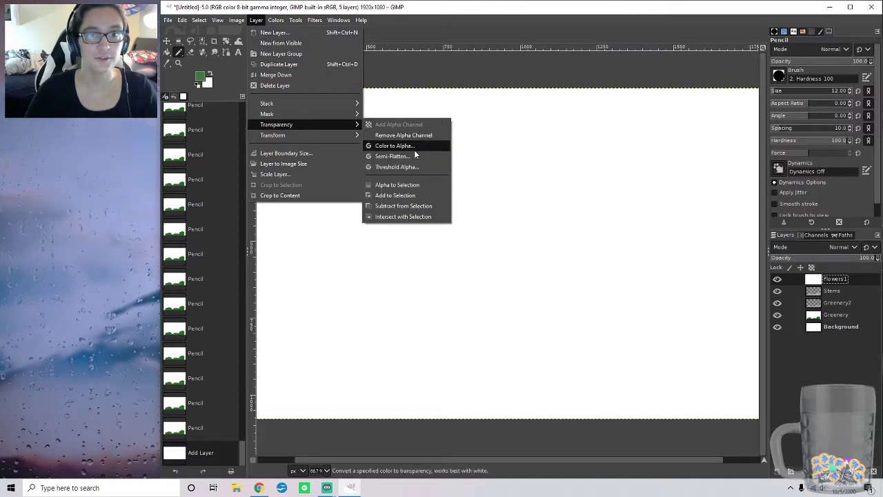
pyautogui.click(414, 146)
pyautogui.click(118, 205)
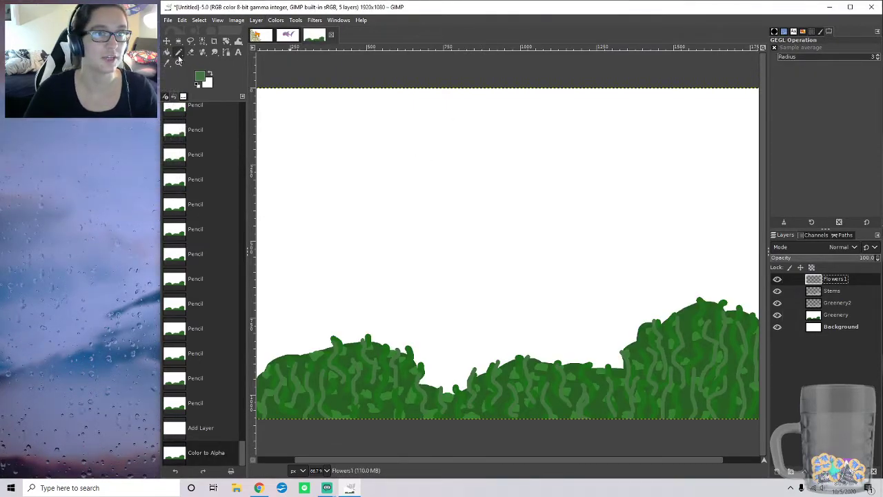
# Step: Set the foreground color to hot pink, eb1c7d, and switch back to the Pencil tool
pyautogui.click(202, 77)
pyautogui.click(248, 148)
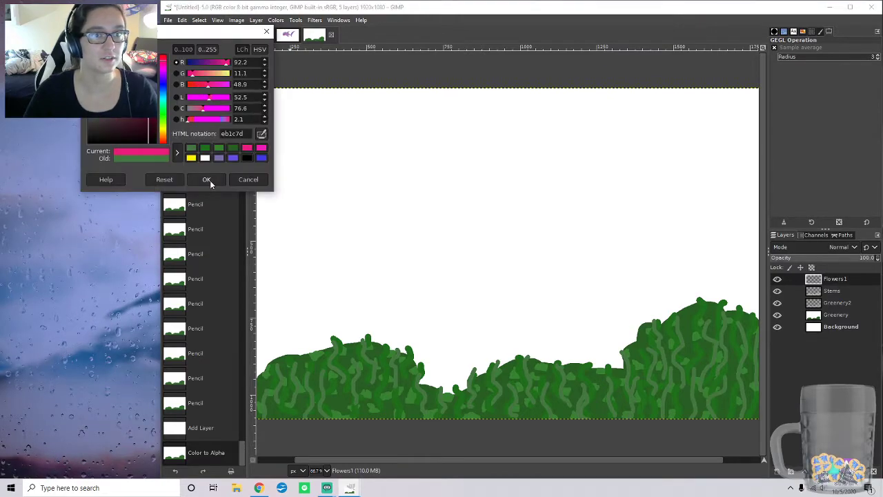
pyautogui.click(210, 181)
pyautogui.click(178, 52)
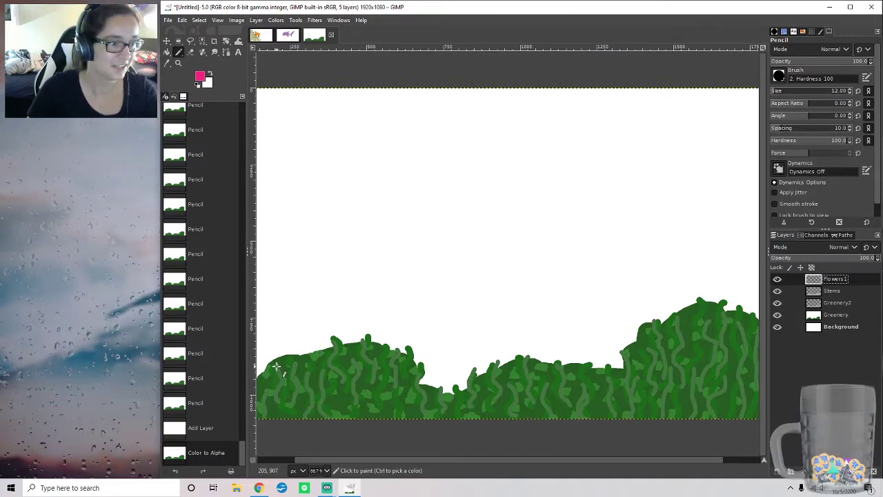
pyautogui.moveTo(273, 361); pyautogui.dragTo(285, 363)
pyautogui.moveTo(283, 369); pyautogui.dragTo(283, 368)
pyautogui.hotkey('ctrl', 'z')
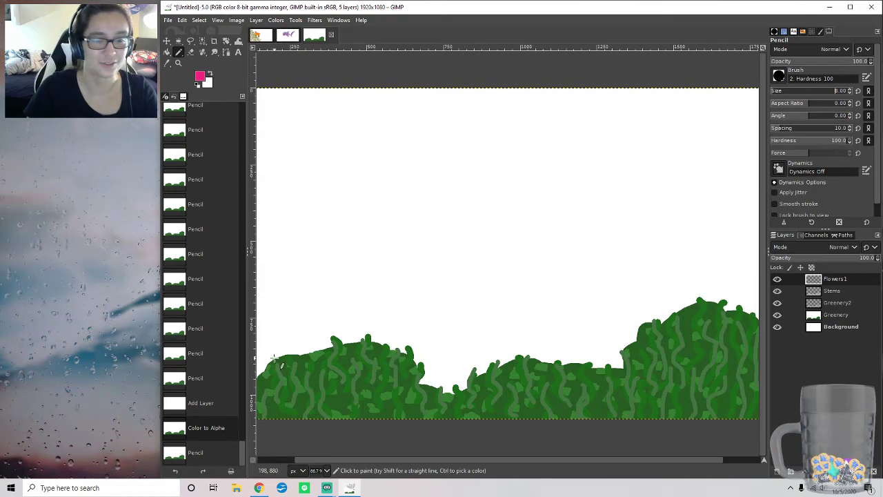
# Step: Draw small pink flower outlines with an 8 px pencil, scattered over the left bush and the dip beside it
pyautogui.moveTo(272, 358)
pyautogui.mouseDown()
pyautogui.moveTo(287, 376)
pyautogui.moveTo(274, 359)
pyautogui.moveTo(319, 382)
pyautogui.moveTo(321, 368)
pyautogui.moveTo(307, 368)
pyautogui.mouseUp()
pyautogui.moveTo(332, 334)
pyautogui.mouseDown()
pyautogui.moveTo(340, 344)
pyautogui.moveTo(344, 335)
pyautogui.moveTo(334, 333)
pyautogui.mouseUp()
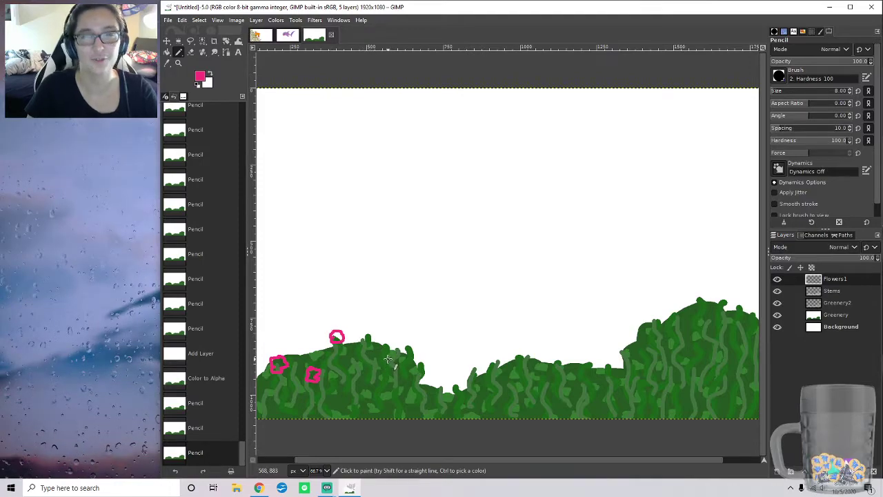
pyautogui.moveTo(362, 358); pyautogui.dragTo(364, 362)
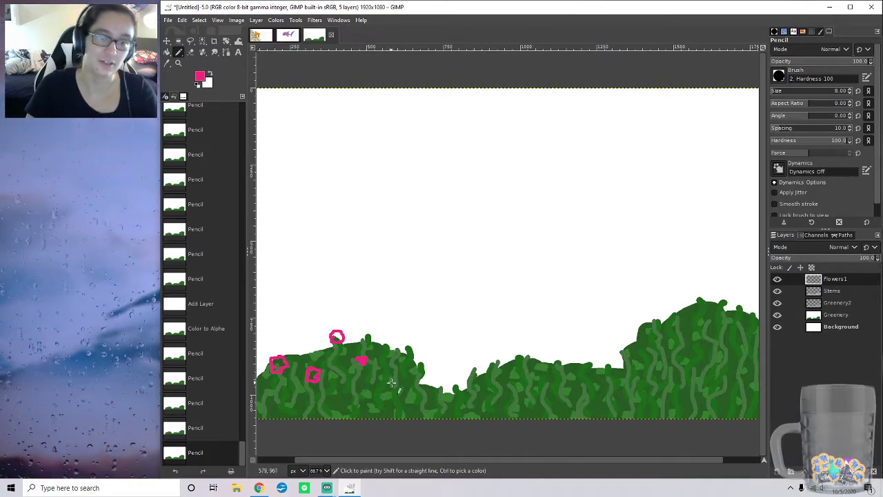
pyautogui.moveTo(381, 389)
pyautogui.mouseDown()
pyautogui.moveTo(387, 395)
pyautogui.moveTo(392, 379)
pyautogui.moveTo(397, 387)
pyautogui.mouseUp()
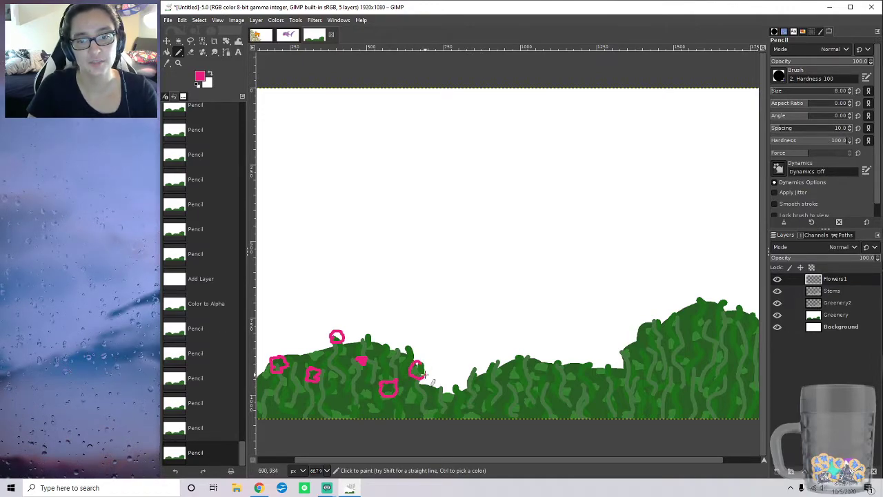
pyautogui.moveTo(420, 365); pyautogui.dragTo(423, 368)
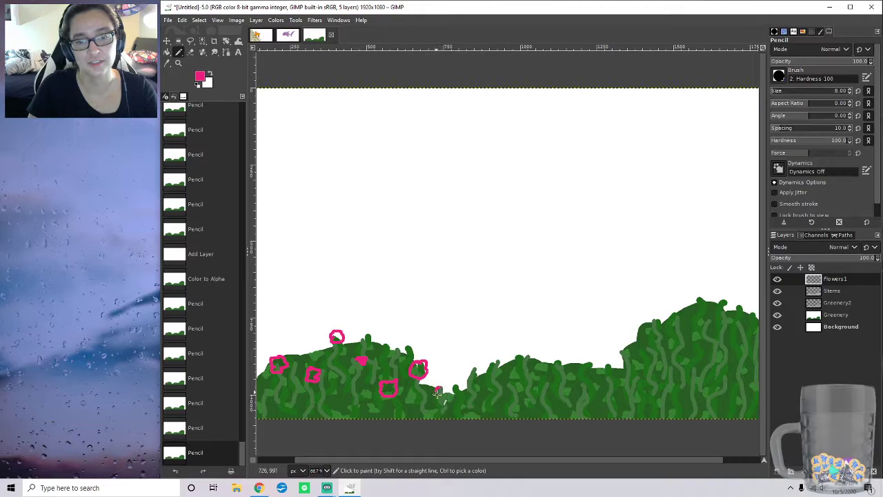
# Step: Draw pink flower outlines scattered over the middle and right bushes, plus one at the bottom edge of the left bush
pyautogui.moveTo(545, 358)
pyautogui.mouseDown()
pyautogui.moveTo(541, 373)
pyautogui.moveTo(562, 370)
pyautogui.moveTo(545, 360)
pyautogui.mouseUp()
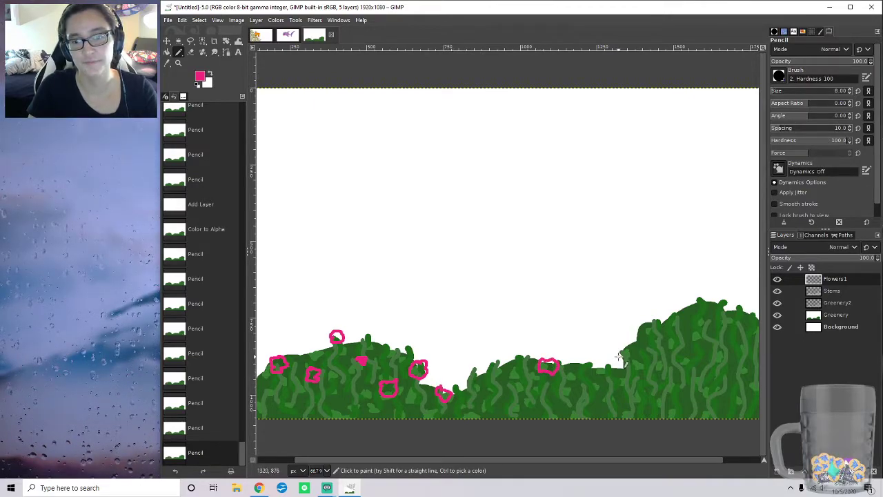
pyautogui.moveTo(631, 337)
pyautogui.mouseDown()
pyautogui.moveTo(632, 351)
pyautogui.moveTo(649, 342)
pyautogui.moveTo(631, 336)
pyautogui.moveTo(661, 321)
pyautogui.mouseUp()
pyautogui.moveTo(701, 300)
pyautogui.mouseDown()
pyautogui.moveTo(698, 310)
pyautogui.moveTo(704, 300)
pyautogui.mouseUp()
pyautogui.moveTo(648, 373)
pyautogui.mouseDown()
pyautogui.moveTo(669, 378)
pyautogui.moveTo(654, 370)
pyautogui.moveTo(663, 374)
pyautogui.mouseUp()
pyautogui.moveTo(591, 378)
pyautogui.mouseDown()
pyautogui.moveTo(591, 390)
pyautogui.moveTo(599, 388)
pyautogui.moveTo(599, 374)
pyautogui.moveTo(590, 379)
pyautogui.mouseUp()
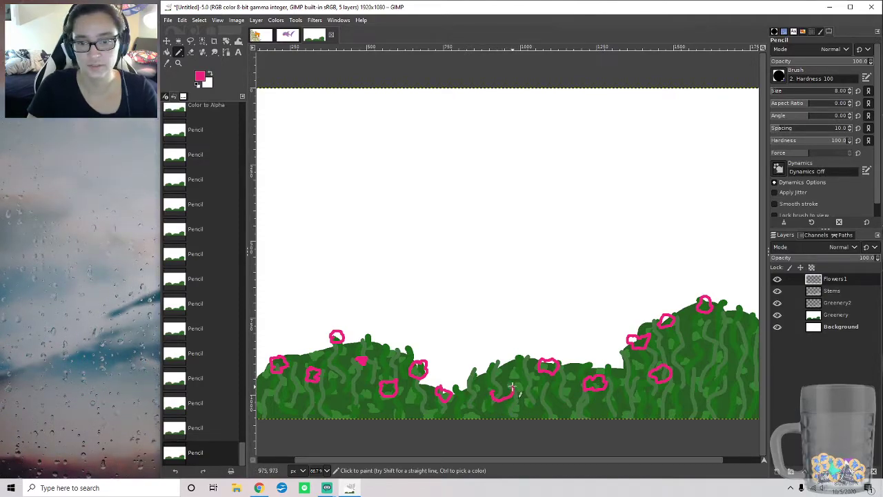
pyautogui.moveTo(493, 391); pyautogui.dragTo(495, 395)
pyautogui.moveTo(695, 396)
pyautogui.mouseDown()
pyautogui.moveTo(717, 398)
pyautogui.moveTo(724, 386)
pyautogui.moveTo(700, 383)
pyautogui.moveTo(698, 393)
pyautogui.mouseUp()
pyautogui.moveTo(724, 330)
pyautogui.mouseDown()
pyautogui.moveTo(714, 336)
pyautogui.moveTo(719, 343)
pyautogui.moveTo(740, 328)
pyautogui.moveTo(719, 326)
pyautogui.moveTo(725, 341)
pyautogui.mouseUp()
pyautogui.moveTo(744, 370); pyautogui.dragTo(758, 381)
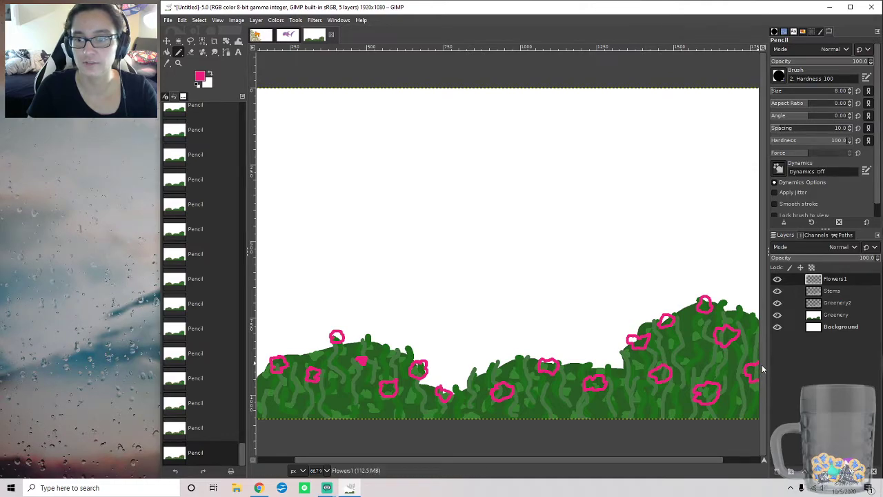
pyautogui.moveTo(316, 406)
pyautogui.mouseDown()
pyautogui.moveTo(310, 401)
pyautogui.moveTo(317, 416)
pyautogui.mouseUp()
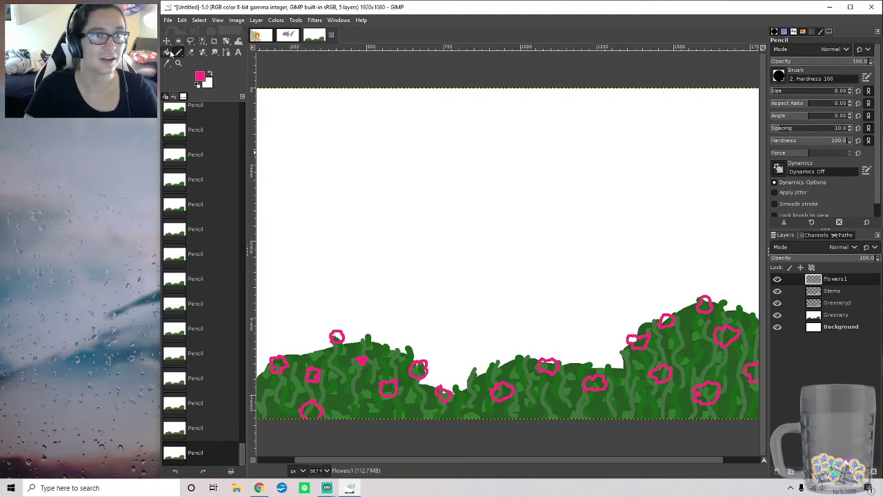
# Step: Bucket-fill the three leftmost closed flower outlines with pink, undoing the fill of the open outline at the canvas's bottom edge
pyautogui.click(167, 51)
pyautogui.click(280, 364)
pyautogui.click(337, 339)
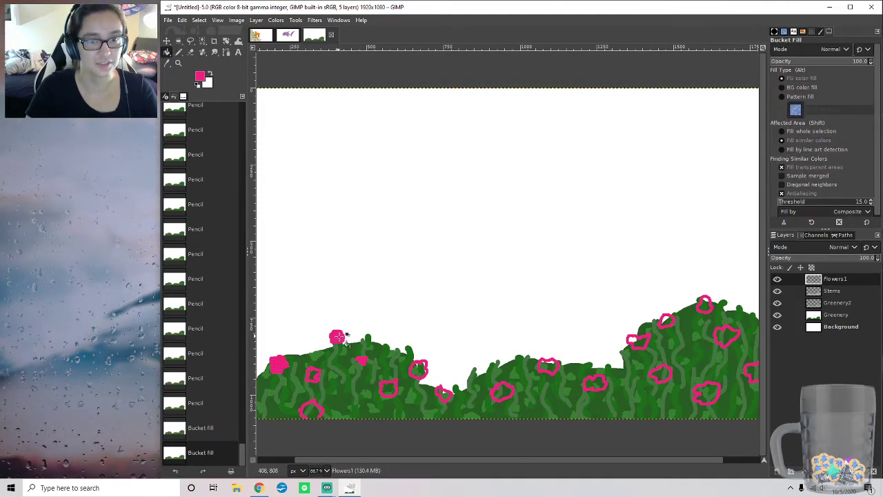
pyautogui.click(313, 376)
pyautogui.click(315, 376)
pyautogui.click(314, 413)
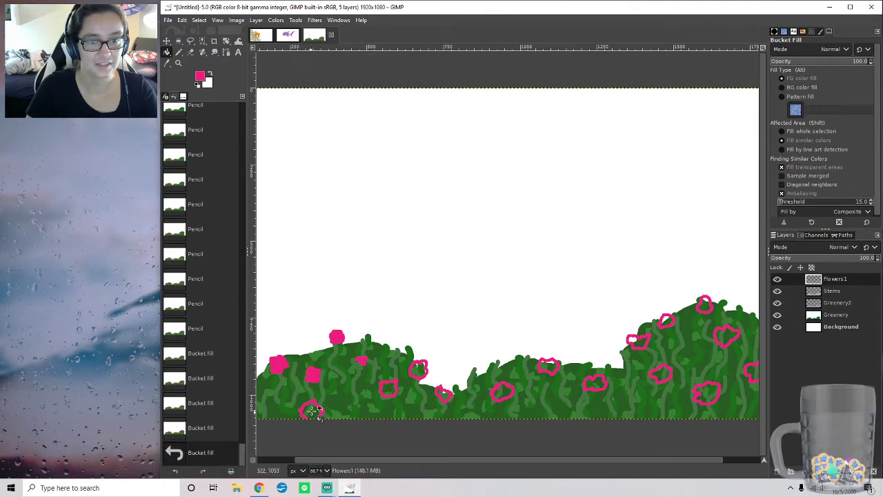
pyautogui.hotkey('ctrl', 'z')
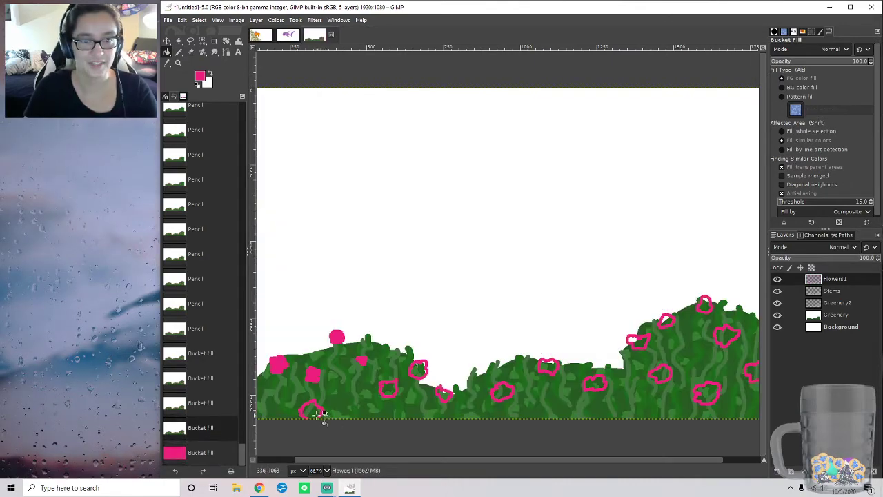
# Step: Fill the remaining closed flower outlines on the left bush, the dip and the middle bush with pink
pyautogui.click(390, 389)
pyautogui.click(419, 371)
pyautogui.click(445, 395)
pyautogui.click(510, 394)
pyautogui.click(502, 388)
pyautogui.click(552, 365)
pyautogui.click(593, 380)
# Step: Fill the closed flower outlines on the right bush with pink, undoing the fill of the open one at the canvas's right edge
pyautogui.click(637, 342)
pyautogui.click(660, 370)
pyautogui.click(668, 321)
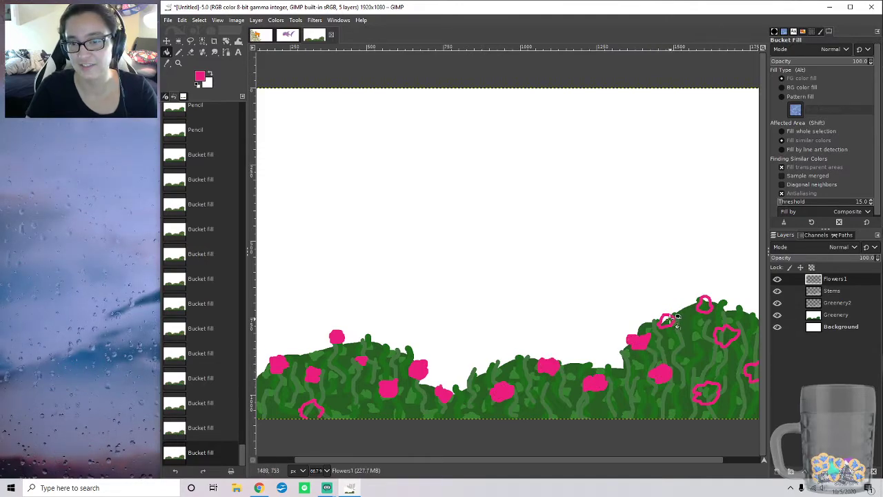
pyautogui.click(705, 304)
pyautogui.click(727, 337)
pyautogui.click(707, 391)
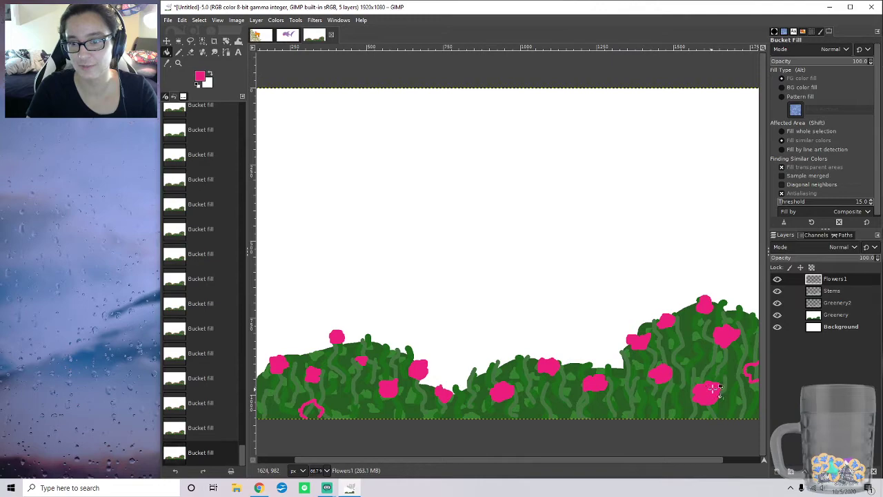
pyautogui.click(753, 374)
pyautogui.hotkey('ctrl', 'z')
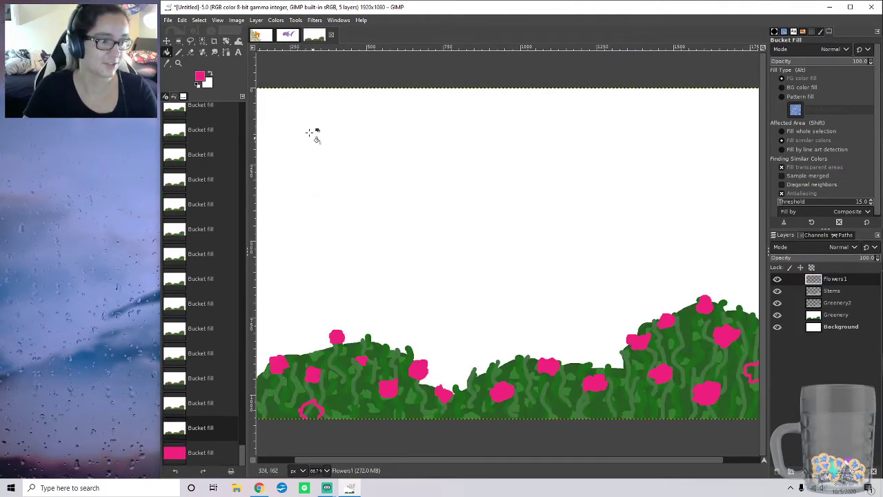
# Step: Close the two open flower outlines along the canvas edges with the Pencil tool and fill both with pink
pyautogui.click(178, 52)
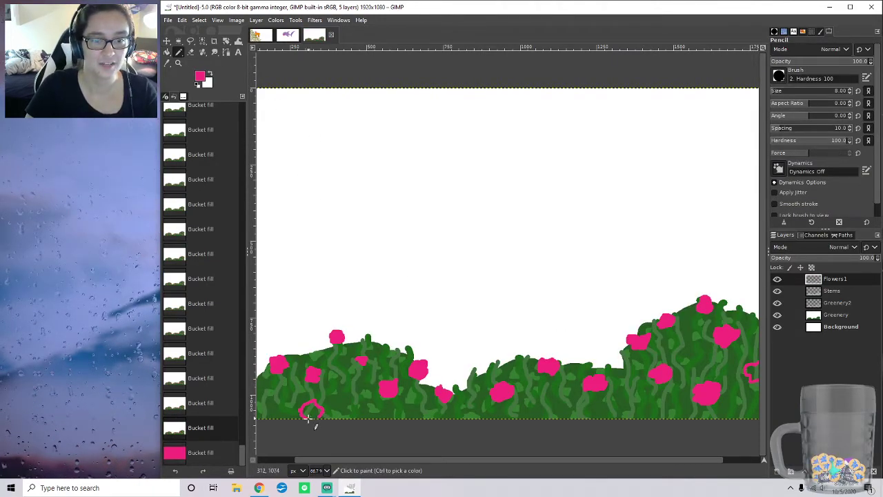
pyautogui.moveTo(317, 415); pyautogui.dragTo(304, 417)
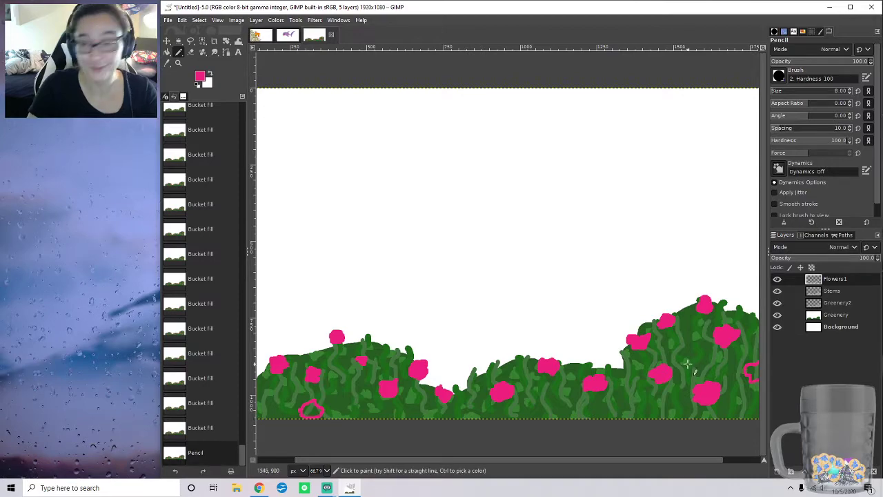
pyautogui.moveTo(756, 360); pyautogui.dragTo(753, 383)
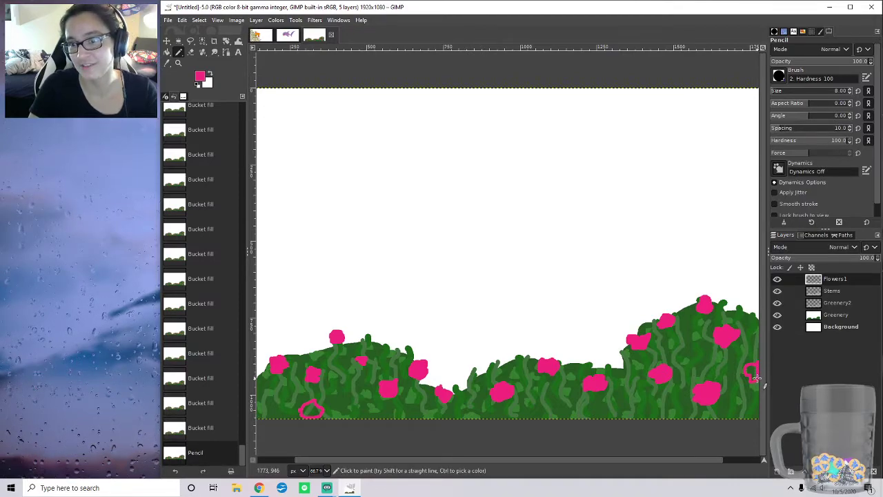
pyautogui.click(167, 53)
pyautogui.click(310, 410)
pyautogui.click(752, 373)
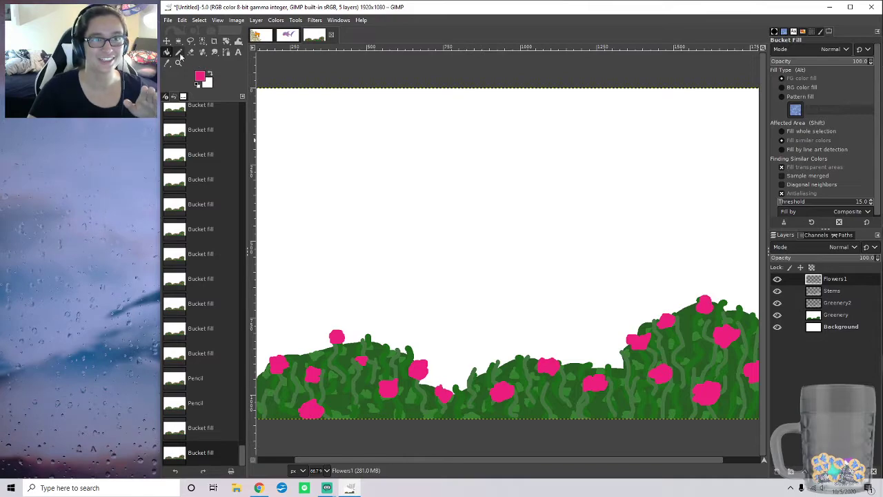
# Step: Set the foreground colour to bright green 0c8405 and switch to the Pencil tool
pyautogui.click(198, 74)
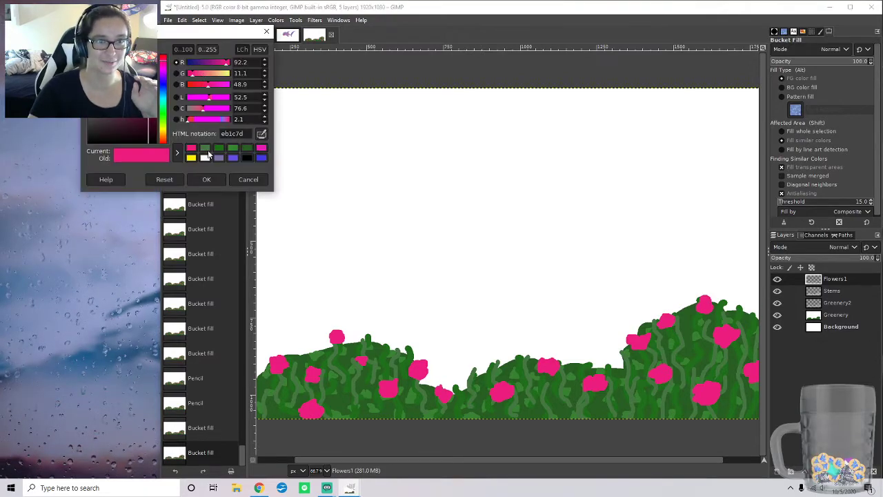
pyautogui.click(205, 148)
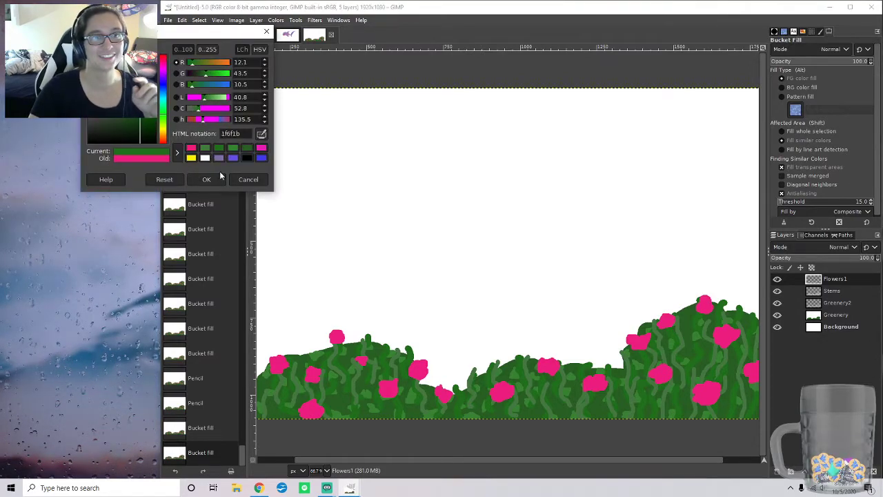
pyautogui.click(215, 180)
pyautogui.click(200, 77)
pyautogui.moveTo(140, 105)
pyautogui.mouseDown()
pyautogui.moveTo(129, 88)
pyautogui.moveTo(157, 103)
pyautogui.mouseUp()
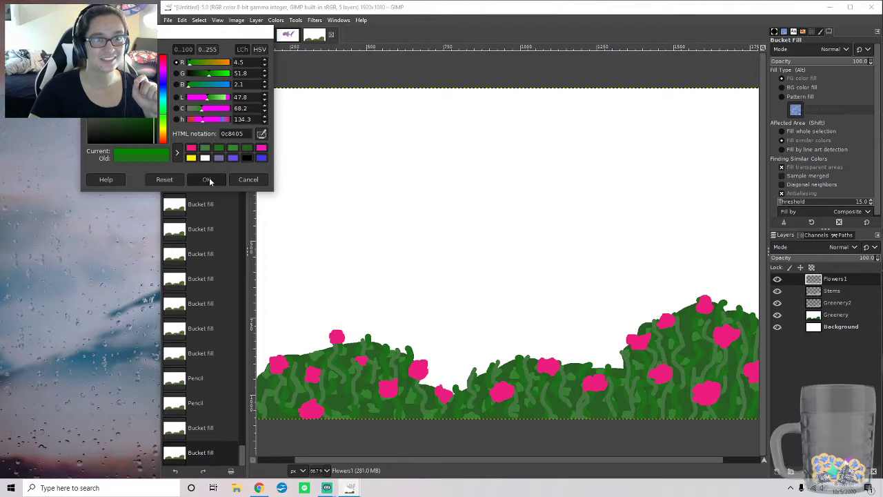
pyautogui.click(209, 179)
pyautogui.press('n')
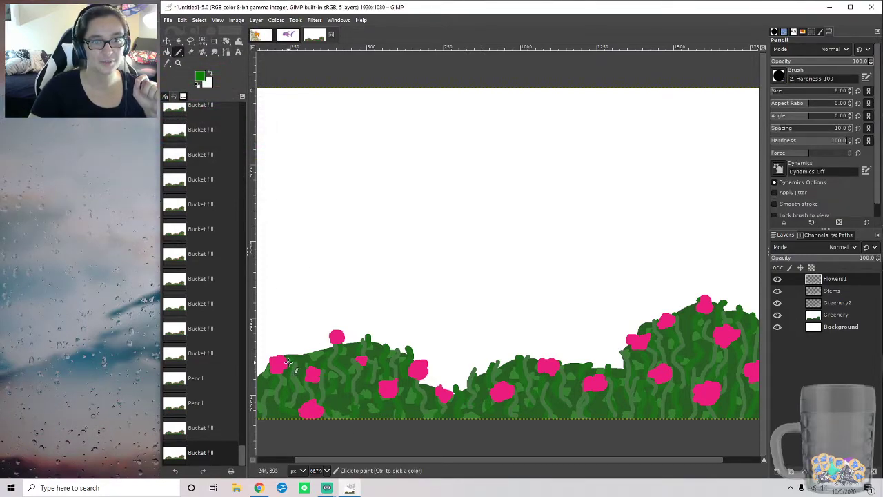
# Step: Add a 1920 by 1080 layer named Leaves1 above Flowers1 and turn its white fill transparent with Color to Alpha
pyautogui.rightClick(849, 283)
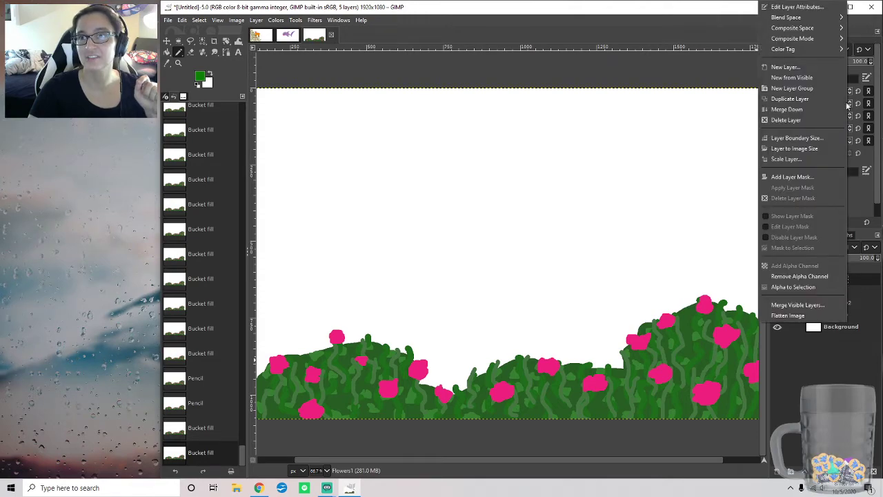
pyautogui.click(804, 67)
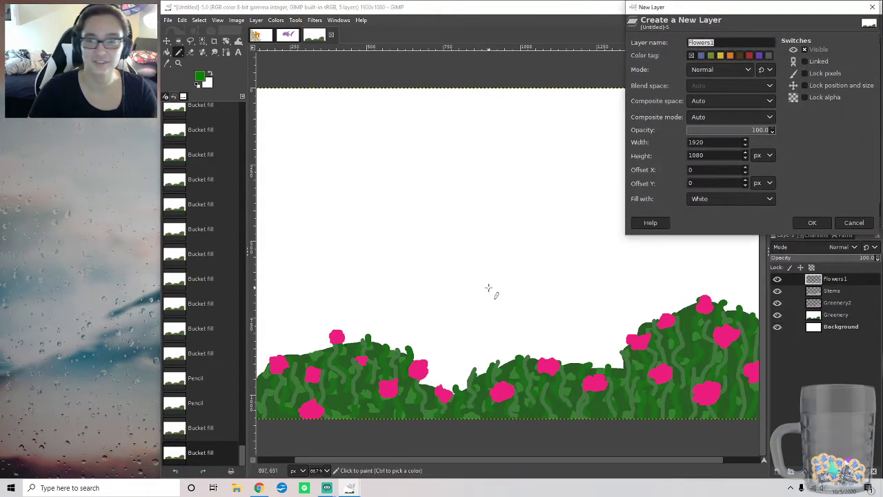
pyautogui.write('Leaves')
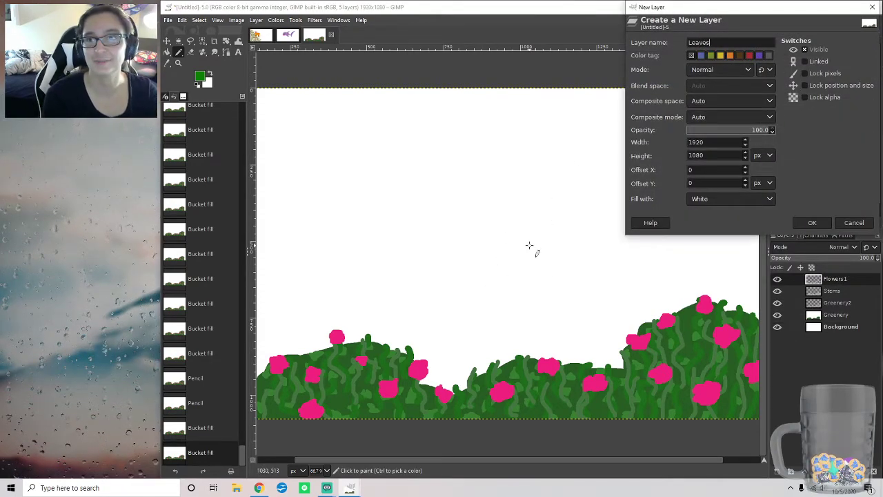
pyautogui.press('Return')
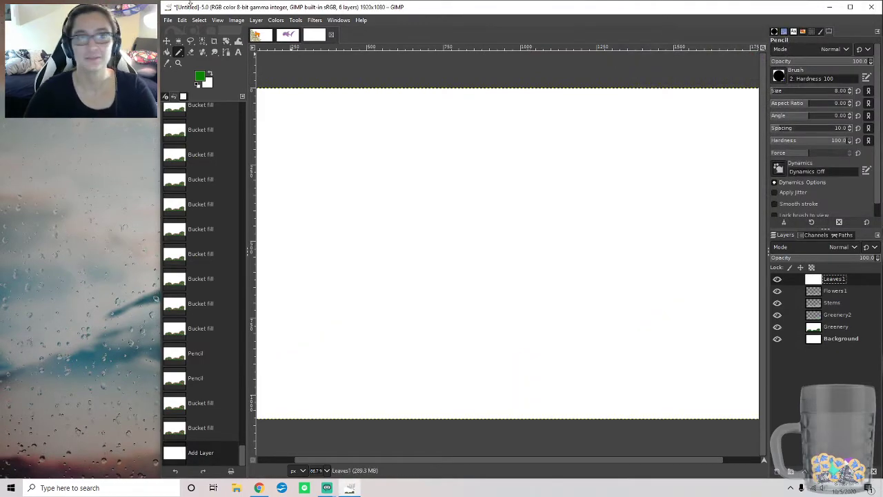
pyautogui.click(256, 20)
pyautogui.moveTo(280, 124)
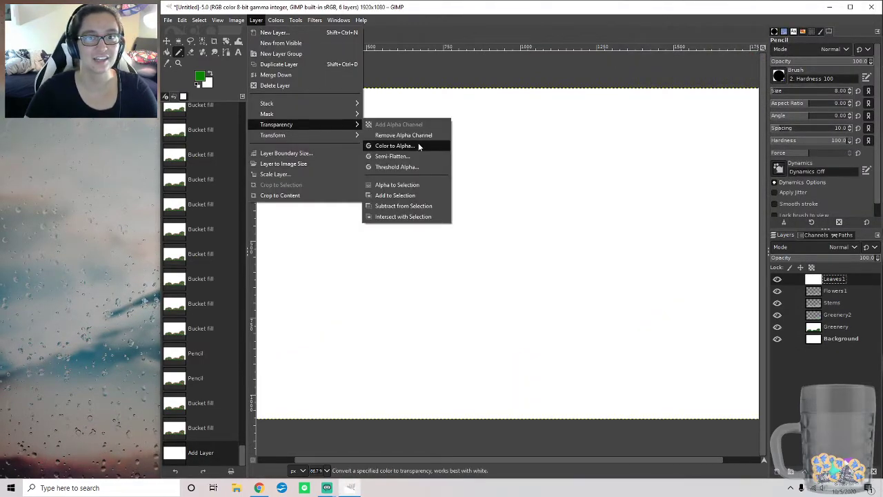
pyautogui.click(419, 143)
pyautogui.click(119, 200)
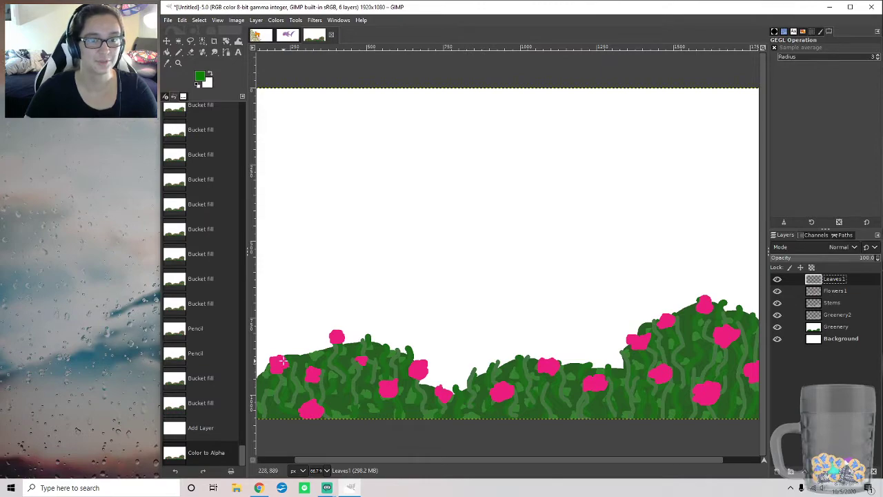
# Step: Draw small bright green leaves with the Pencil tool beside the pink flowers on the left bush and in the dip
pyautogui.click(179, 53)
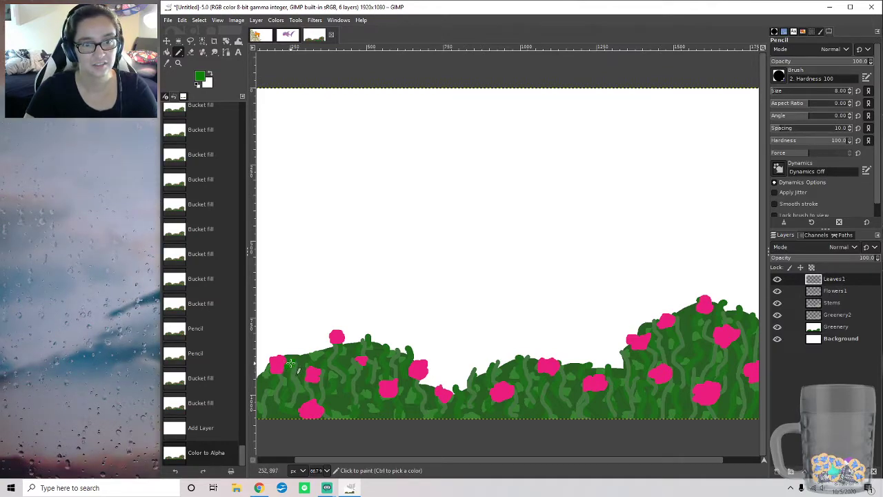
pyautogui.click(289, 365)
pyautogui.click(287, 366)
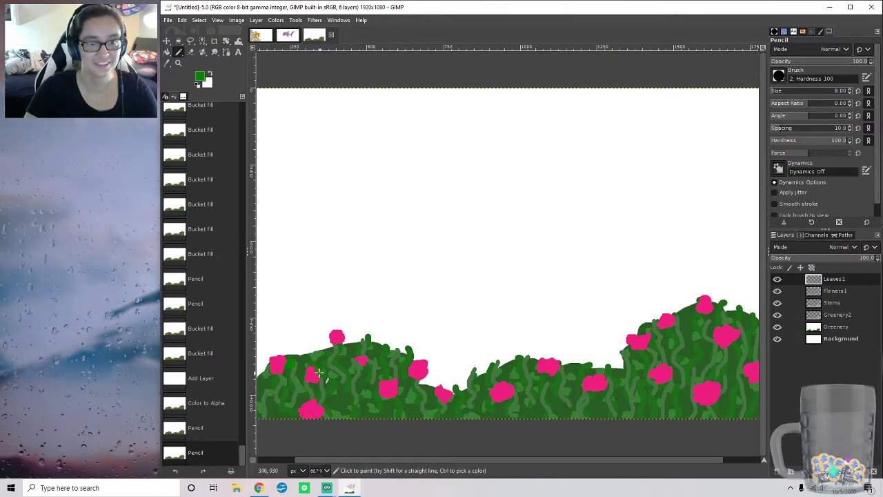
pyautogui.click(321, 376)
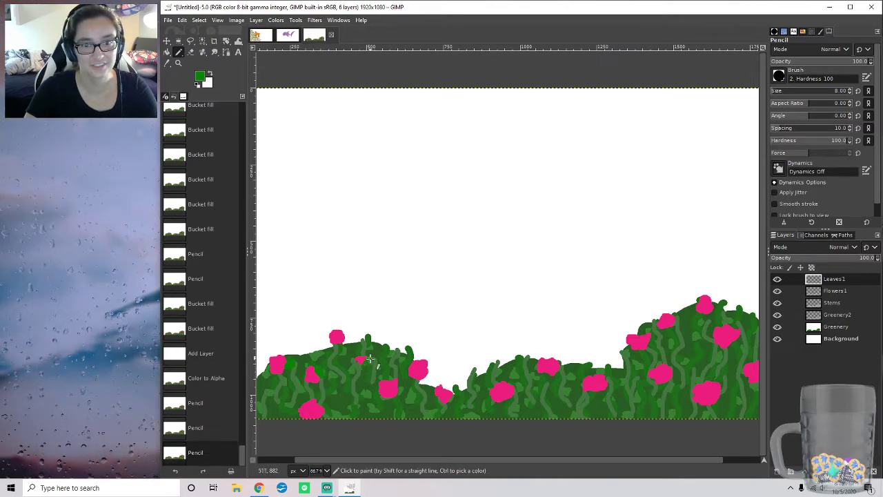
pyautogui.click(366, 364)
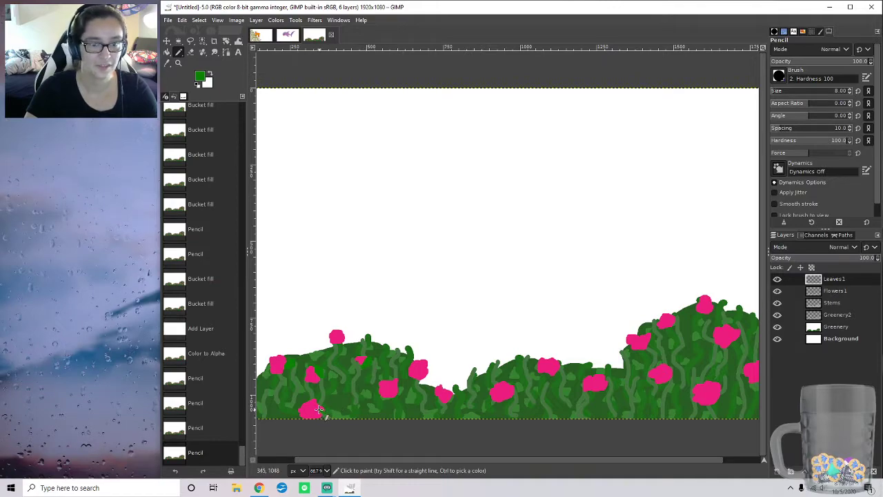
pyautogui.moveTo(316, 406); pyautogui.dragTo(320, 407)
pyautogui.moveTo(343, 334); pyautogui.dragTo(345, 338)
pyautogui.moveTo(394, 396)
pyautogui.mouseDown()
pyautogui.moveTo(391, 375)
pyautogui.moveTo(402, 392)
pyautogui.moveTo(390, 367)
pyautogui.moveTo(398, 388)
pyautogui.moveTo(394, 381)
pyautogui.moveTo(421, 388)
pyautogui.moveTo(428, 380)
pyautogui.moveTo(417, 380)
pyautogui.moveTo(432, 372)
pyautogui.moveTo(420, 380)
pyautogui.moveTo(450, 387)
pyautogui.mouseUp()
# Step: Draw bright green leaves beside the pink flowers on the middle and right bushes
pyautogui.moveTo(508, 399)
pyautogui.mouseDown()
pyautogui.moveTo(513, 378)
pyautogui.moveTo(524, 390)
pyautogui.mouseUp()
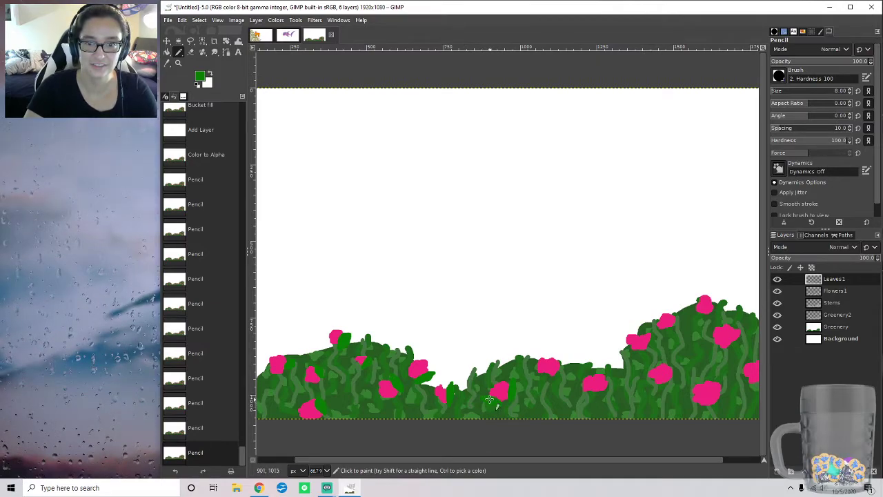
pyautogui.click(497, 402)
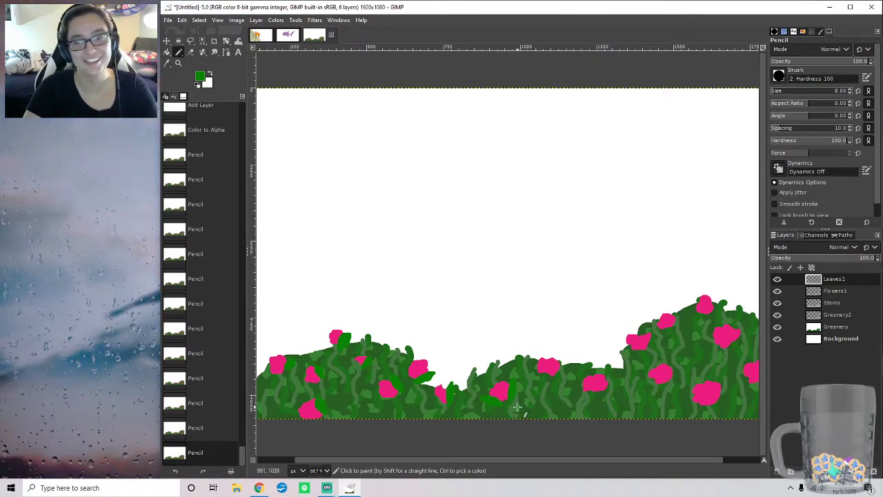
pyautogui.moveTo(495, 404); pyautogui.dragTo(484, 399)
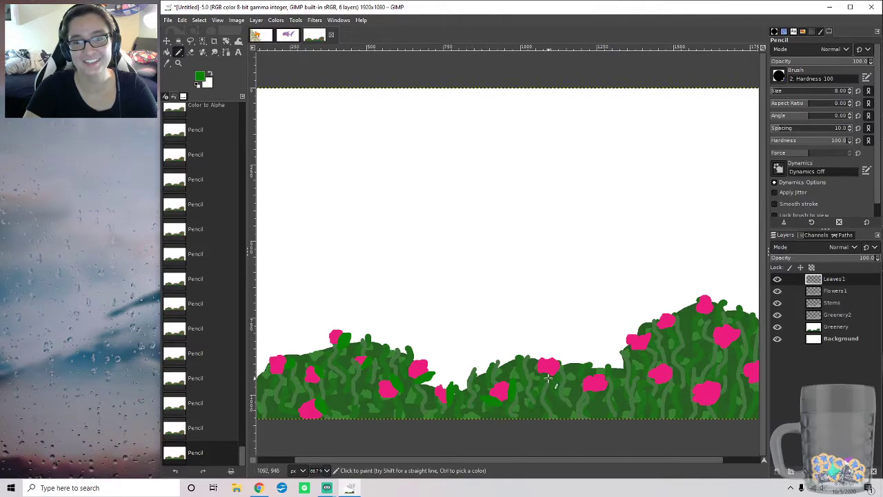
pyautogui.moveTo(552, 376); pyautogui.dragTo(573, 385)
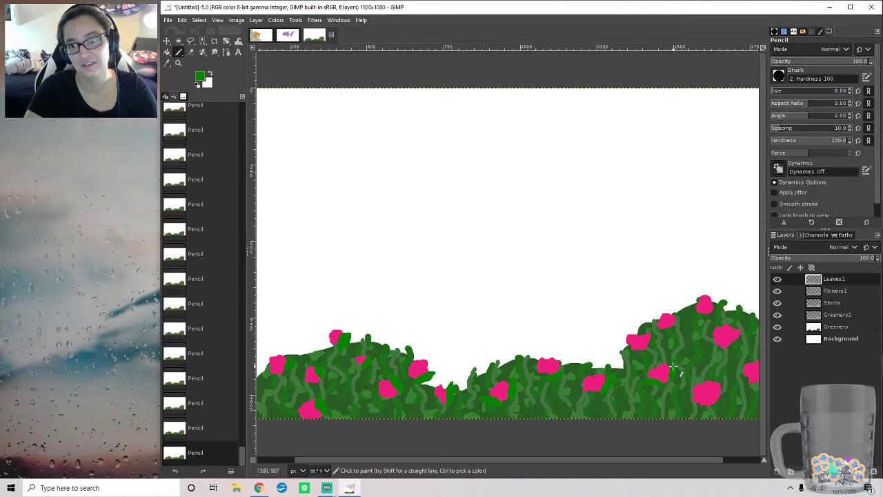
pyautogui.moveTo(648, 346); pyautogui.dragTo(650, 345)
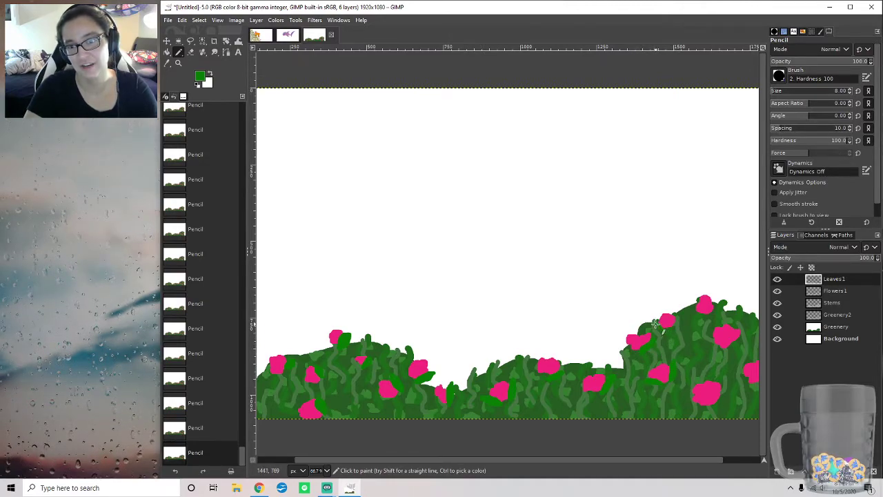
pyautogui.click(656, 325)
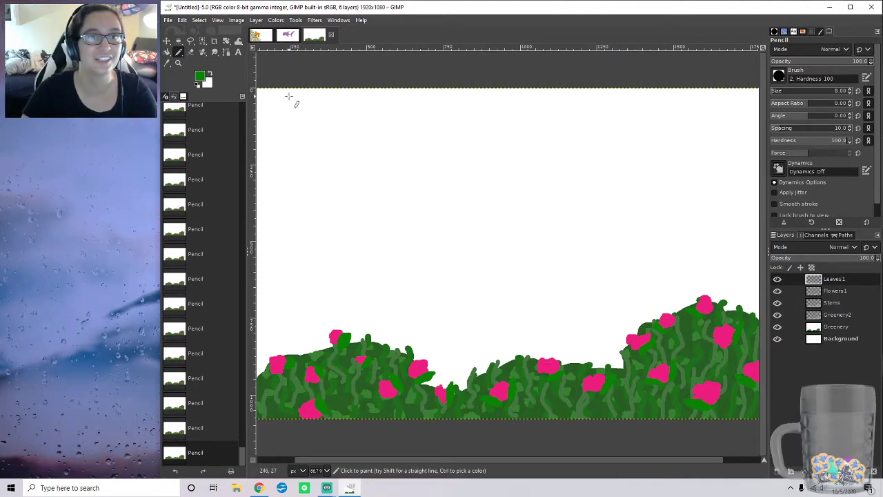
# Step: Set the foreground colour to orange ff7421
pyautogui.click(200, 80)
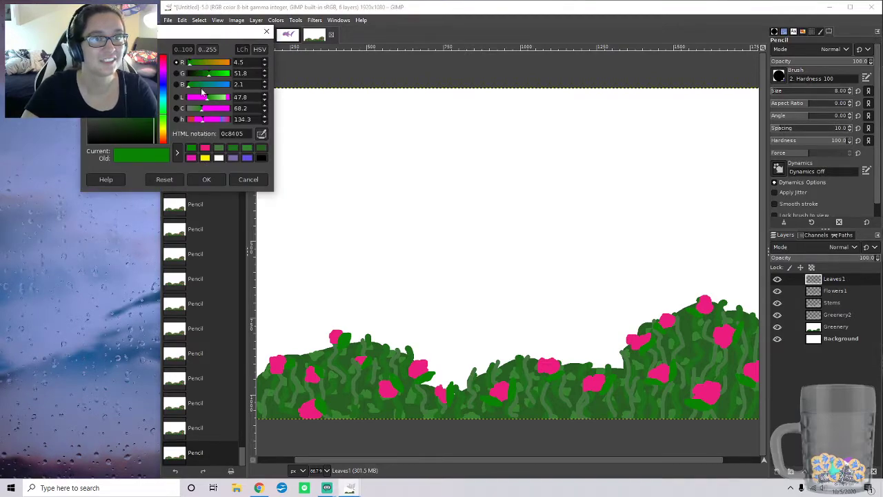
pyautogui.click(226, 62)
pyautogui.moveTo(167, 144); pyautogui.dragTo(163, 140)
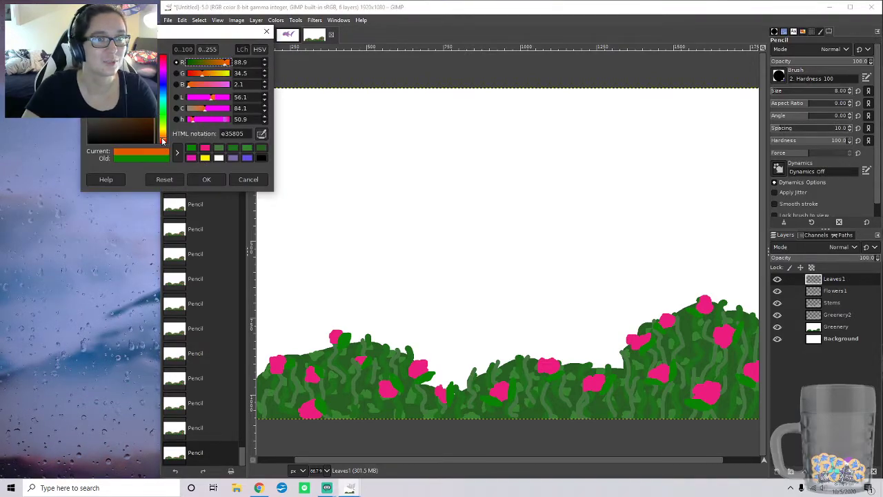
pyautogui.click(147, 57)
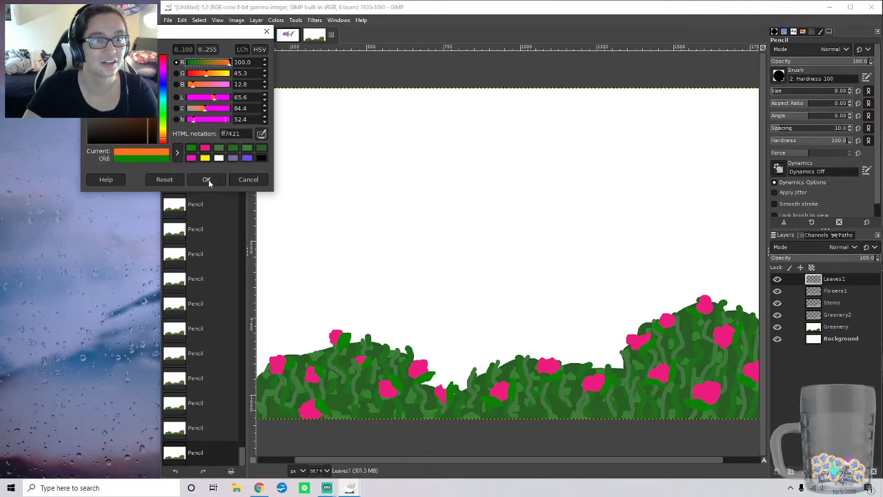
pyautogui.click(206, 180)
# Step: Add a layer named Flowers2 above Leaves1 and turn its white fill transparent with Color to Alpha
pyautogui.rightClick(854, 286)
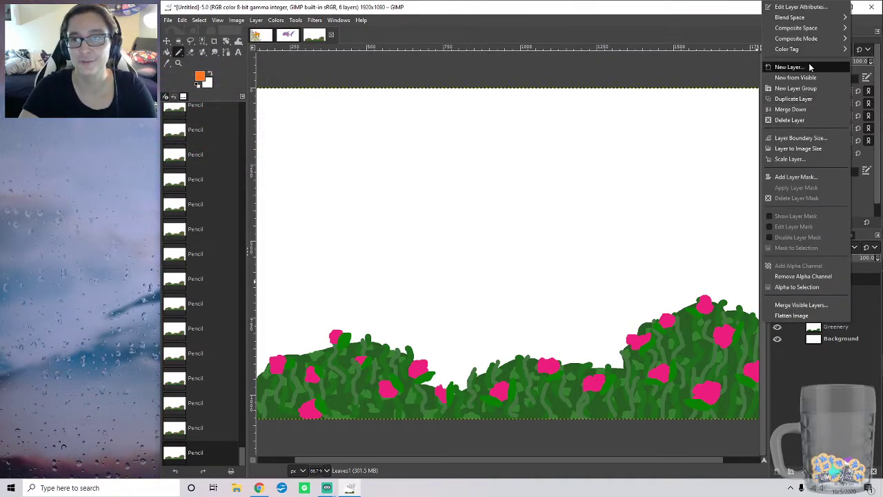
pyautogui.click(789, 67)
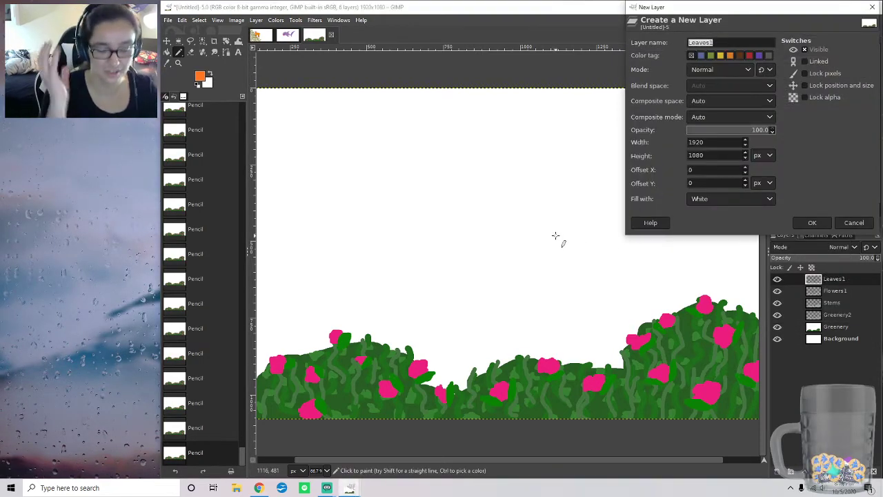
pyautogui.write('Flowers2')
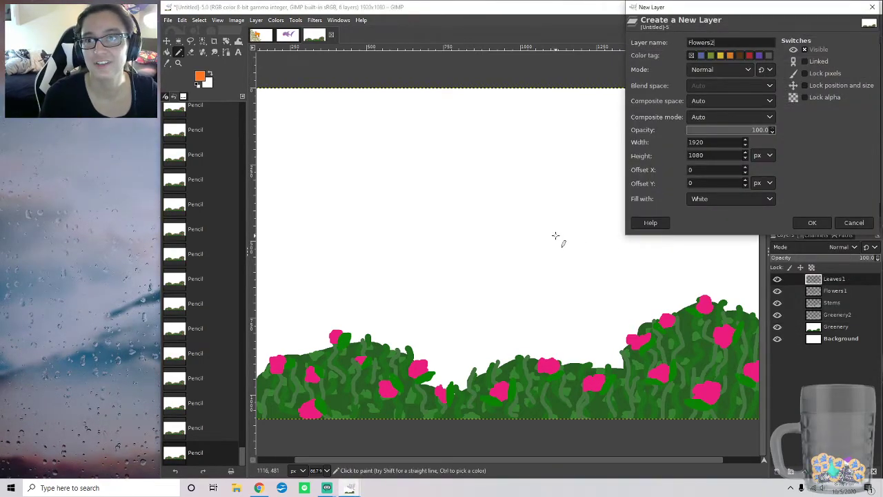
pyautogui.press('Return')
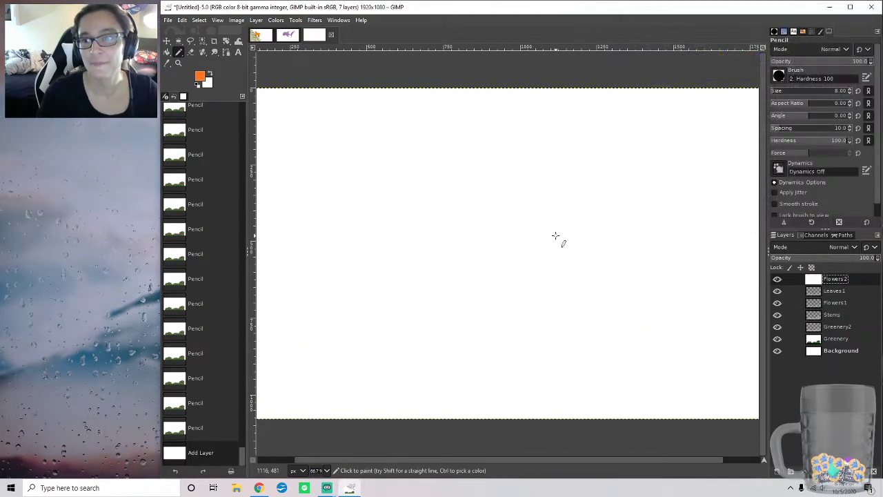
pyautogui.click(260, 21)
pyautogui.moveTo(323, 123)
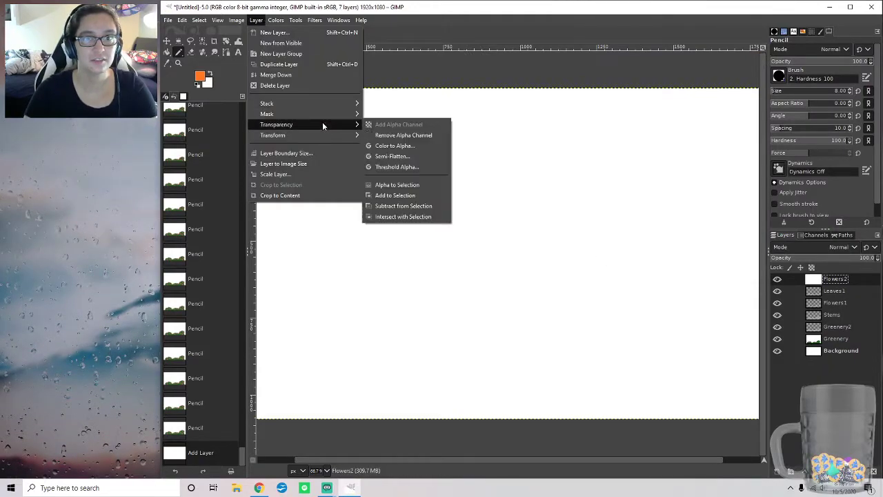
pyautogui.click(426, 146)
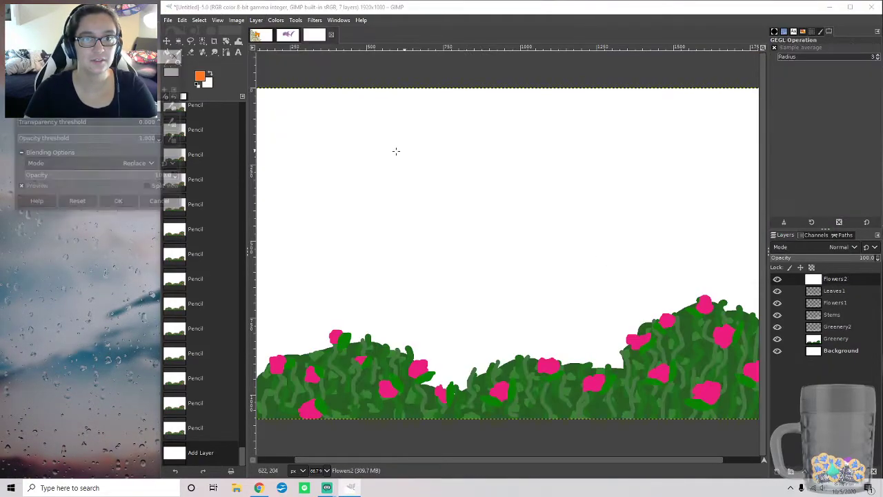
pyautogui.click(120, 205)
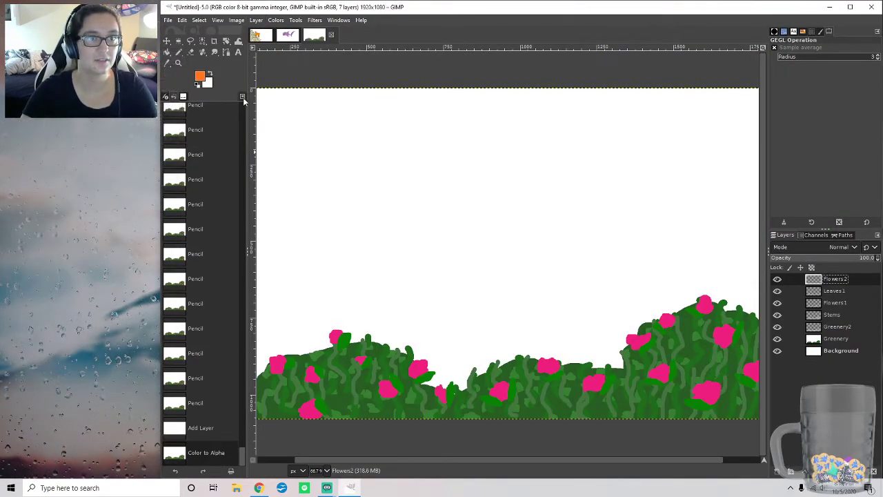
# Step: Draw five spiky orange flowers with the Pencil tool across the left bush on the Flowers2 layer
pyautogui.click(178, 53)
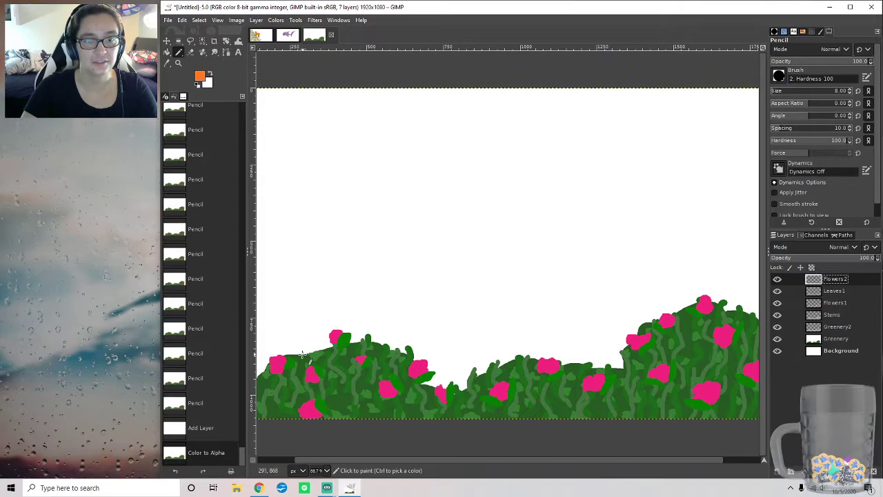
pyautogui.moveTo(303, 355)
pyautogui.mouseDown()
pyautogui.moveTo(296, 353)
pyautogui.moveTo(309, 347)
pyautogui.moveTo(307, 356)
pyautogui.moveTo(298, 354)
pyautogui.moveTo(311, 366)
pyautogui.moveTo(310, 355)
pyautogui.moveTo(341, 356)
pyautogui.moveTo(343, 367)
pyautogui.moveTo(391, 353)
pyautogui.moveTo(383, 353)
pyautogui.mouseUp()
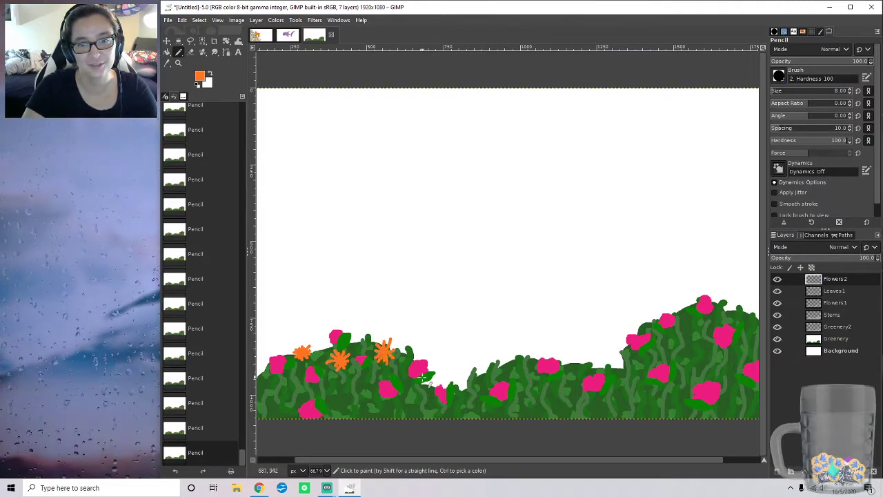
pyautogui.moveTo(410, 388)
pyautogui.mouseDown()
pyautogui.moveTo(410, 400)
pyautogui.moveTo(418, 397)
pyautogui.moveTo(410, 400)
pyautogui.mouseUp()
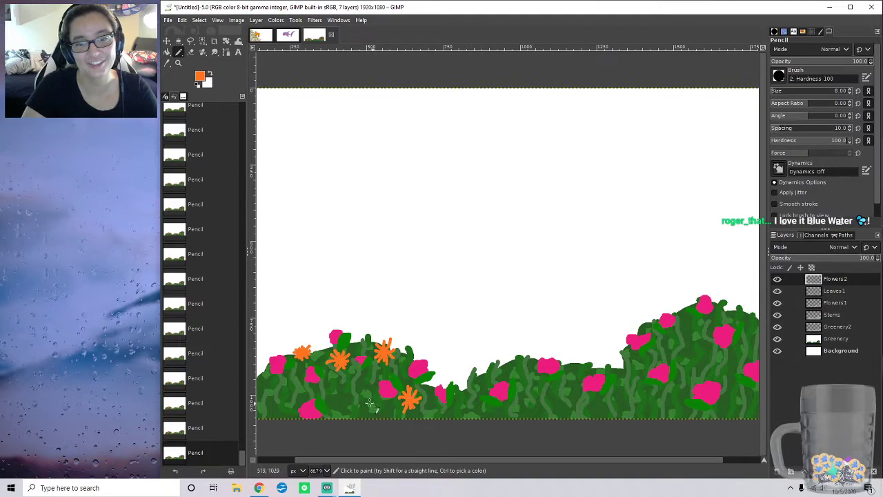
pyautogui.moveTo(337, 387); pyautogui.dragTo(345, 395)
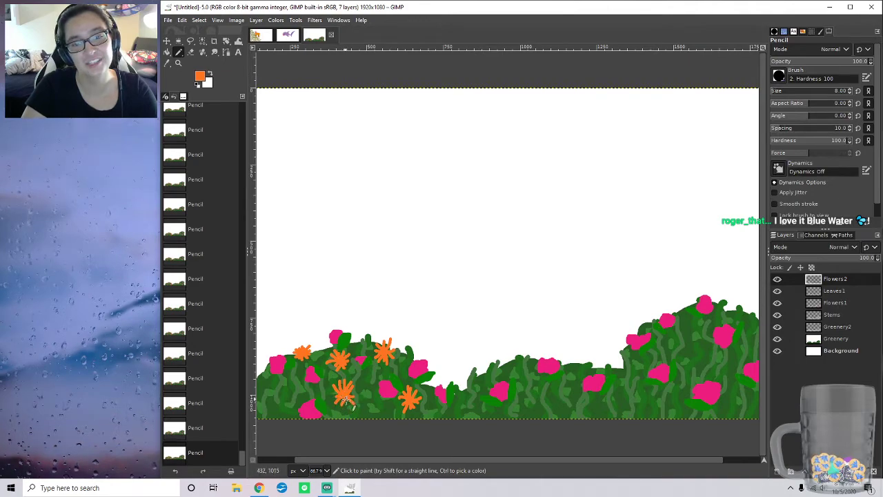
# Step: Draw one spiky orange flower near the top of the middle bush and one where it meets the right bush
pyautogui.moveTo(509, 362)
pyautogui.mouseDown()
pyautogui.moveTo(519, 370)
pyautogui.moveTo(523, 359)
pyautogui.moveTo(506, 367)
pyautogui.mouseUp()
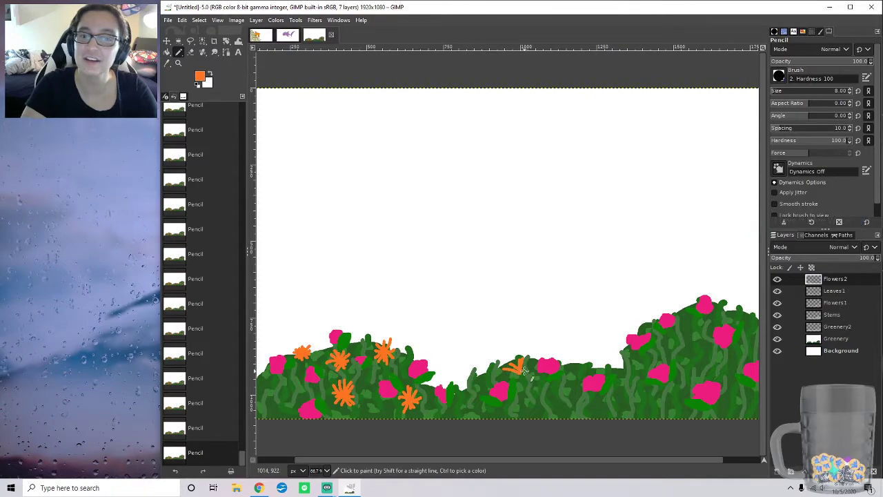
pyautogui.click(520, 370)
pyautogui.click(519, 371)
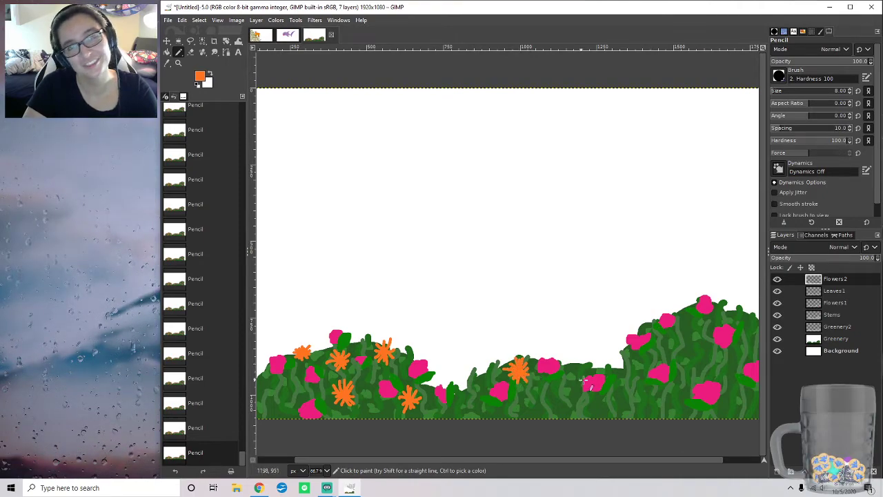
pyautogui.moveTo(621, 368)
pyautogui.mouseDown()
pyautogui.moveTo(629, 368)
pyautogui.moveTo(625, 381)
pyautogui.moveTo(612, 375)
pyautogui.mouseUp()
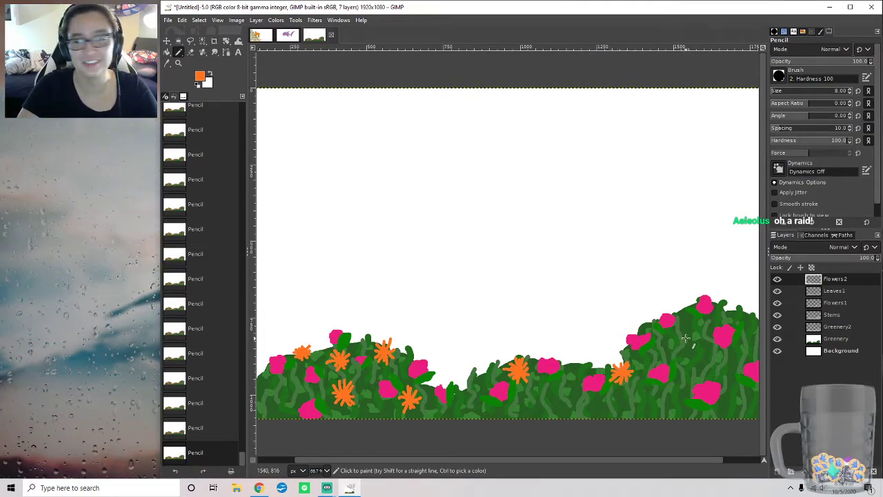
# Step: Draw spiky orange flowers over the right bush and along the bottom edge of the middle bush
pyautogui.moveTo(681, 309)
pyautogui.mouseDown()
pyautogui.moveTo(691, 307)
pyautogui.moveTo(678, 301)
pyautogui.moveTo(686, 312)
pyautogui.mouseUp()
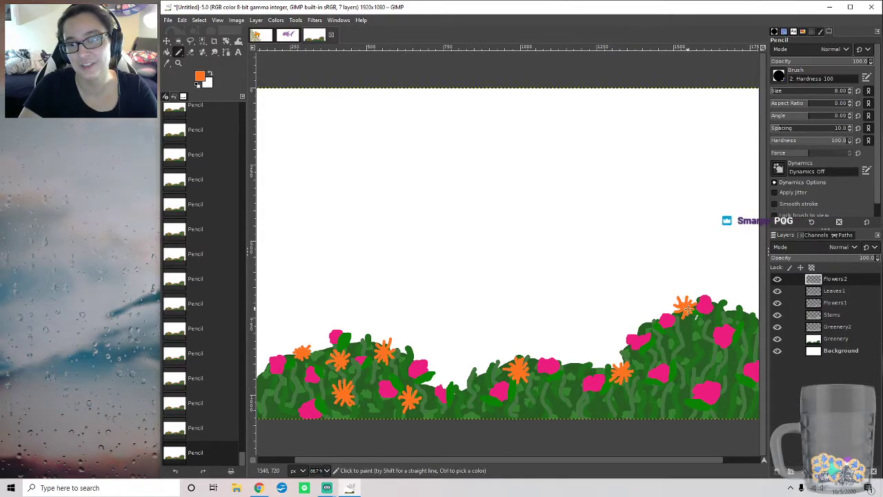
pyautogui.moveTo(746, 332)
pyautogui.mouseDown()
pyautogui.moveTo(742, 323)
pyautogui.moveTo(748, 333)
pyautogui.moveTo(752, 323)
pyautogui.moveTo(748, 336)
pyautogui.moveTo(757, 331)
pyautogui.moveTo(741, 341)
pyautogui.moveTo(739, 332)
pyautogui.mouseUp()
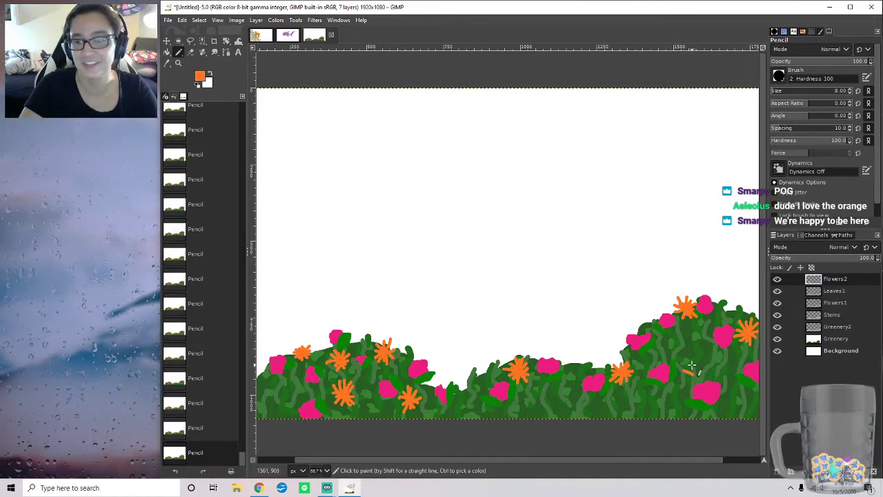
pyautogui.moveTo(695, 375)
pyautogui.mouseDown()
pyautogui.moveTo(694, 366)
pyautogui.moveTo(700, 371)
pyautogui.moveTo(687, 372)
pyautogui.mouseUp()
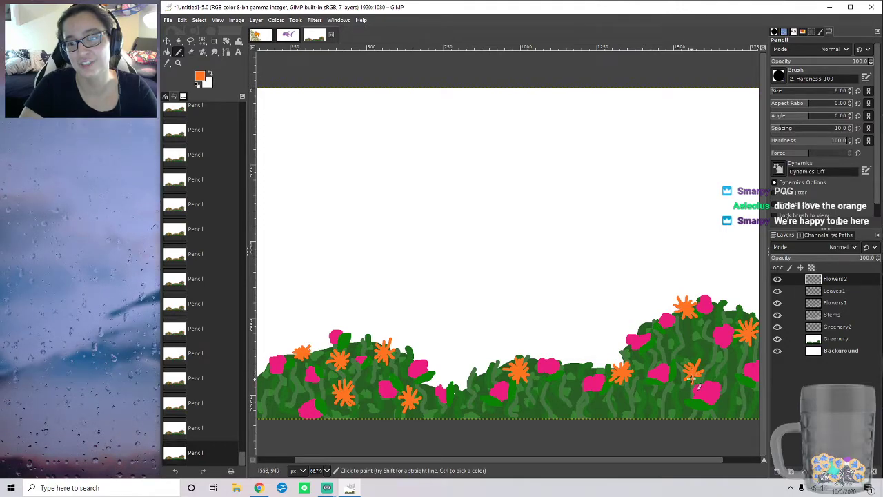
pyautogui.click(706, 374)
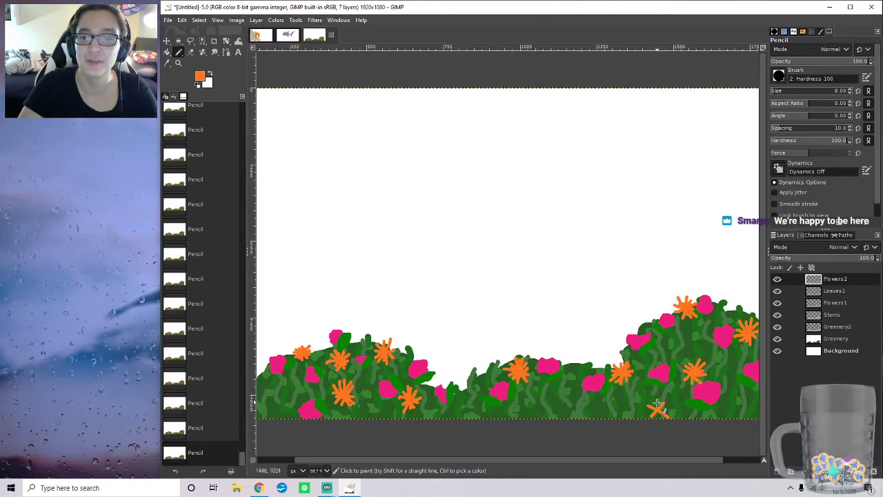
pyautogui.moveTo(658, 411)
pyautogui.mouseDown()
pyautogui.moveTo(666, 414)
pyautogui.moveTo(654, 405)
pyautogui.mouseUp()
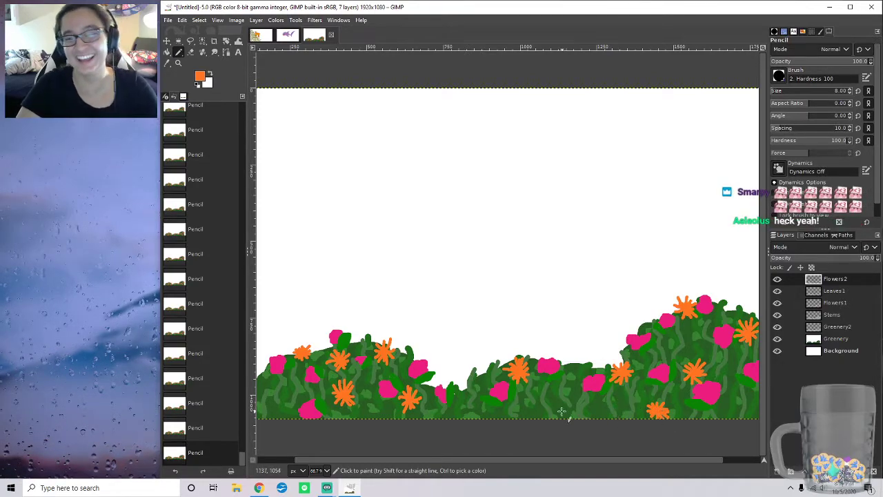
pyautogui.moveTo(549, 408); pyautogui.dragTo(562, 422)
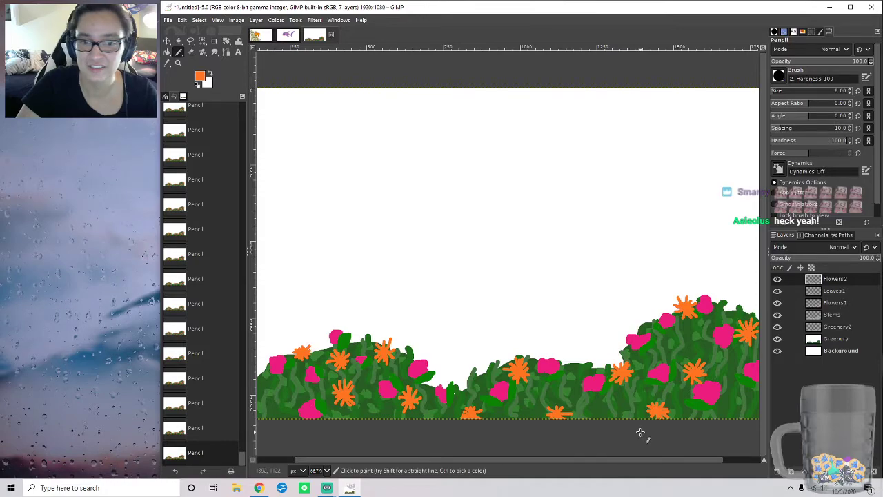
# Step: Add a new white-filled layer named Flowers3 above the Flowers2 layer
pyautogui.click(199, 79)
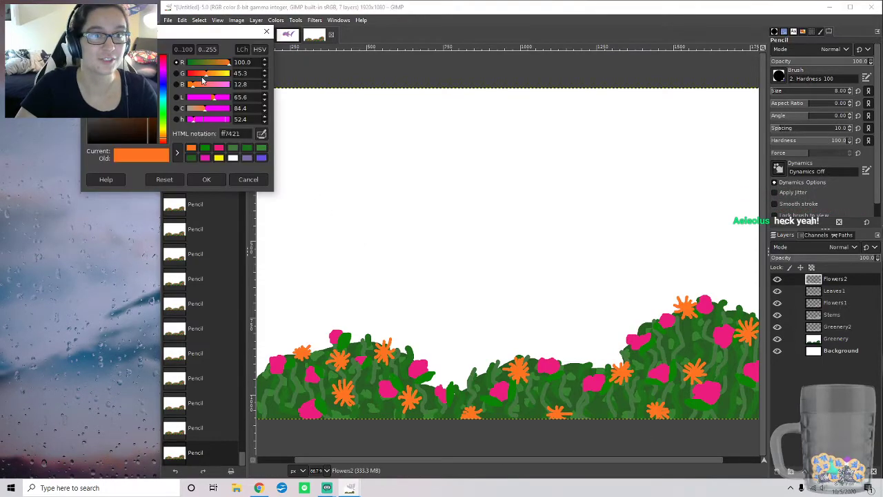
pyautogui.click(248, 181)
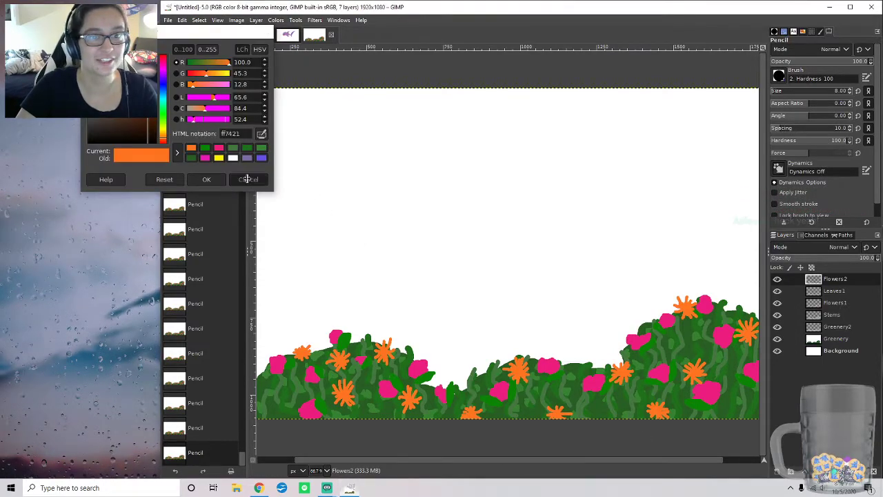
pyautogui.rightClick(854, 284)
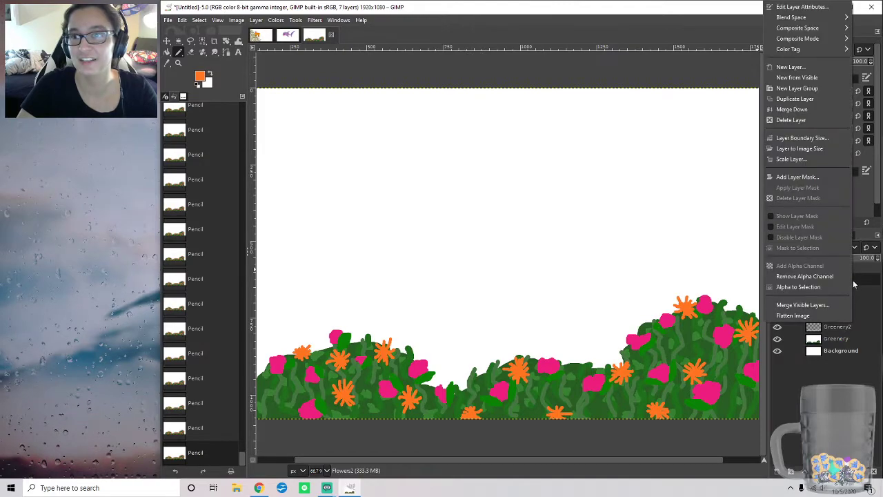
pyautogui.click(814, 65)
pyautogui.write('Flkower')
pyautogui.press('BackSpace')
pyautogui.write('owers3')
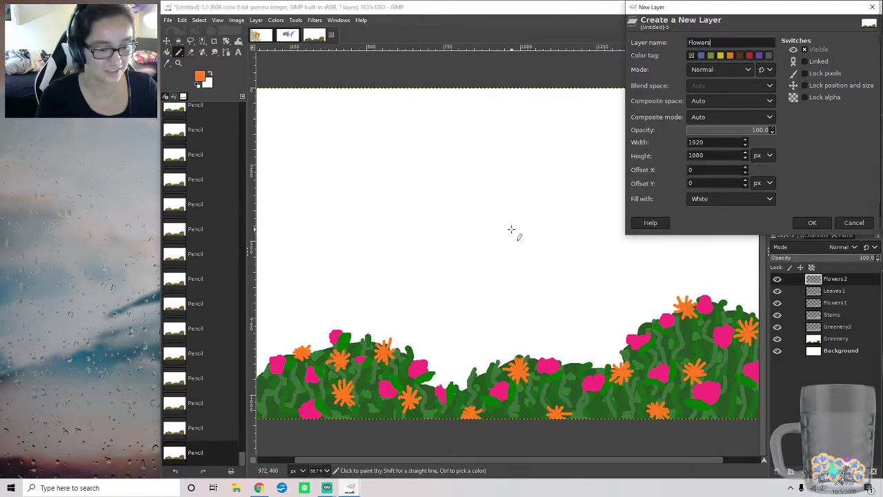
pyautogui.press('Return')
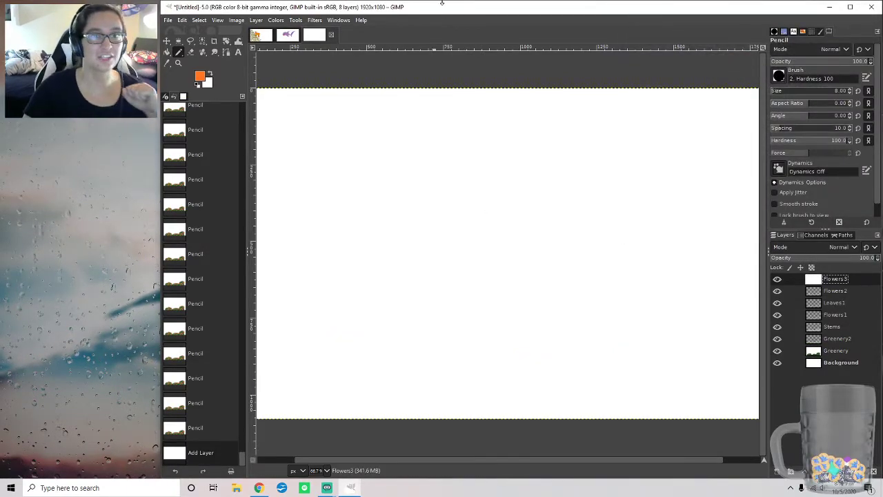
# Step: Turn the white fill of the Flowers3 layer transparent with Color to Alpha
pyautogui.click(275, 20)
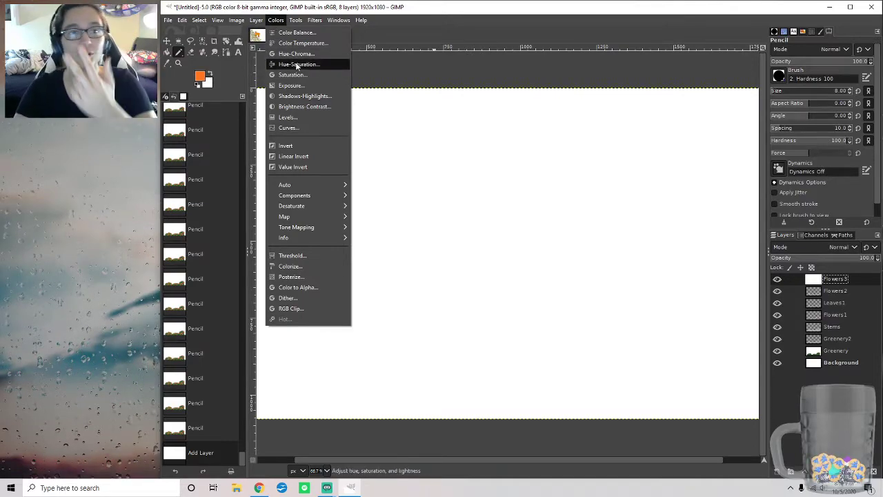
pyautogui.moveTo(315, 21)
pyautogui.moveTo(256, 21)
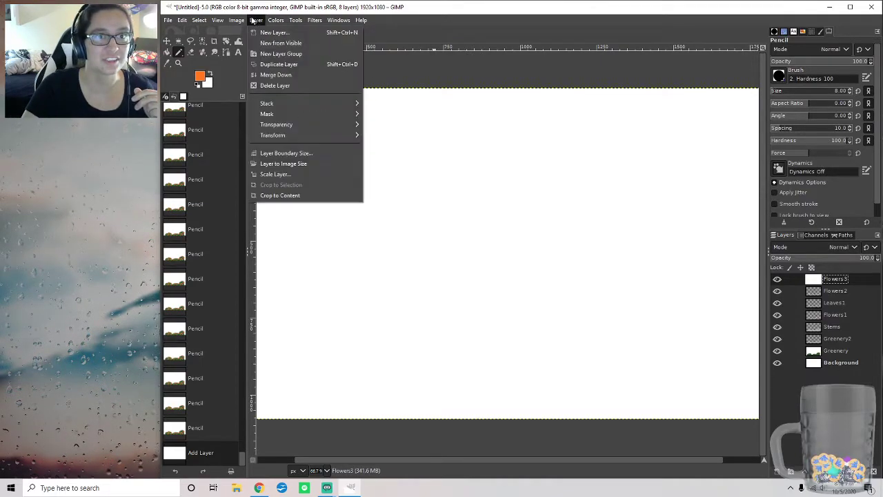
pyautogui.moveTo(301, 130)
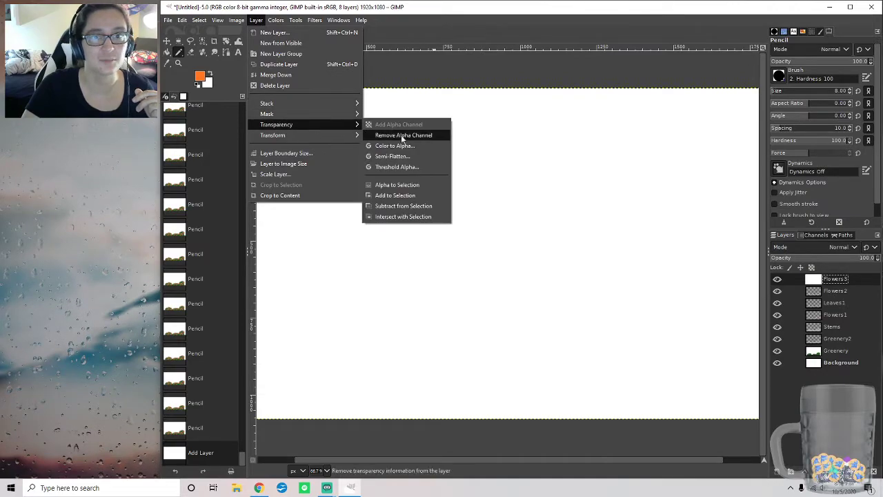
pyautogui.click(419, 149)
pyautogui.click(119, 206)
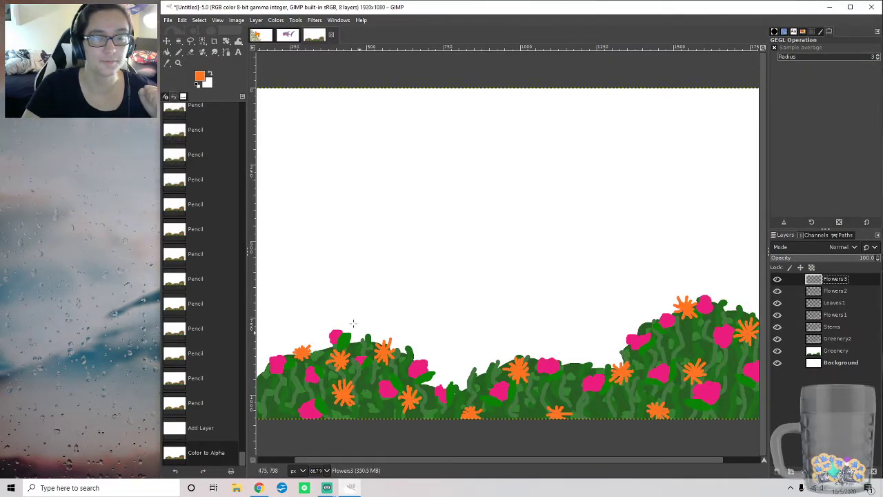
# Step: Set the foreground colour to blue 0015ff
pyautogui.click(201, 78)
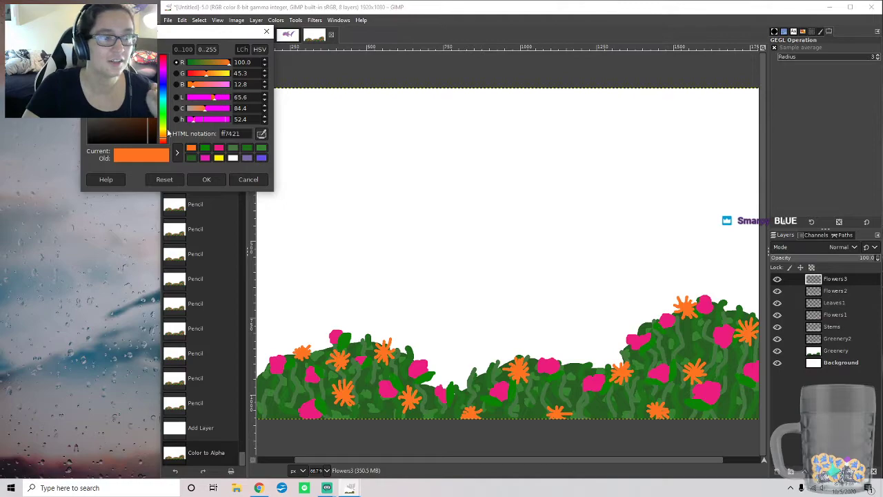
pyautogui.click(162, 85)
pyautogui.moveTo(147, 77); pyautogui.dragTo(157, 55)
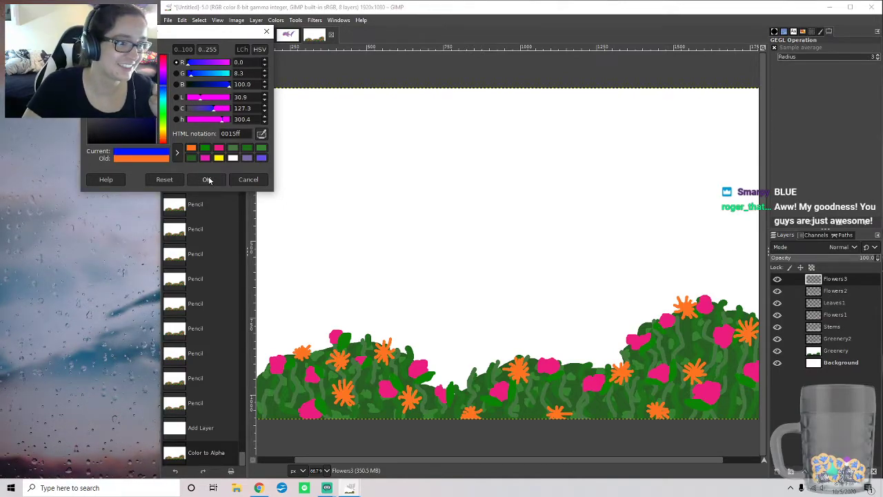
pyautogui.click(207, 179)
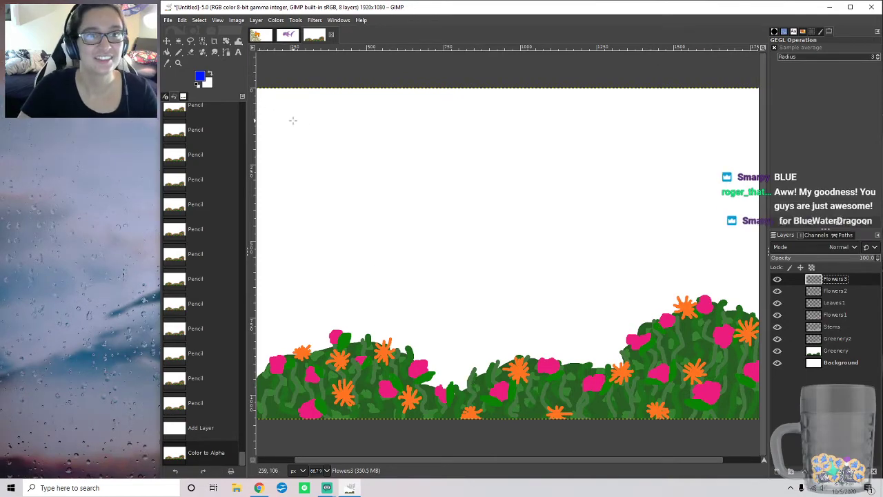
# Step: Draw three upright, wavy blue flower spikes with the Pencil tool on the left half of the left bush
pyautogui.click(180, 53)
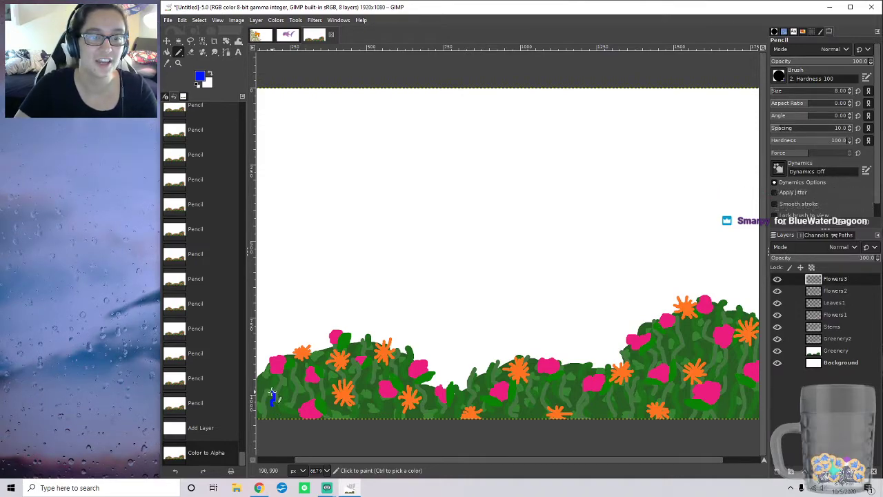
pyautogui.moveTo(274, 379)
pyautogui.mouseDown()
pyautogui.moveTo(272, 407)
pyautogui.moveTo(279, 382)
pyautogui.moveTo(274, 391)
pyautogui.moveTo(296, 381)
pyautogui.moveTo(300, 341)
pyautogui.moveTo(305, 372)
pyautogui.mouseUp()
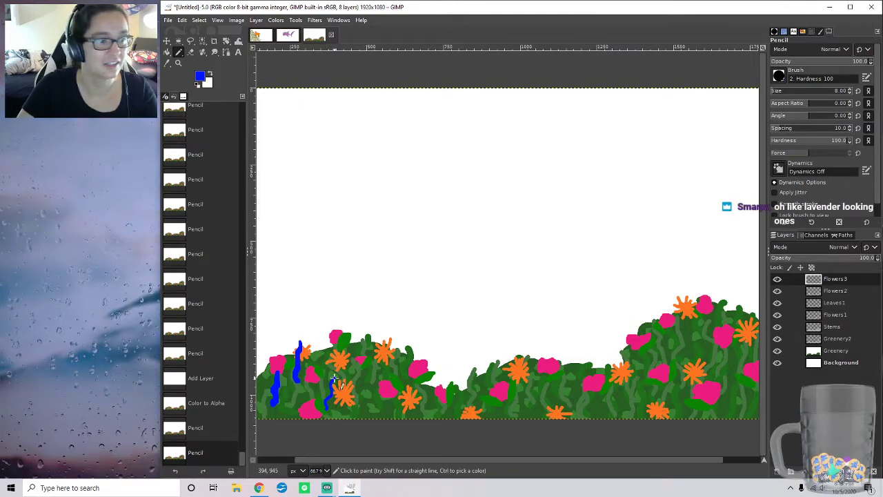
pyautogui.moveTo(335, 384); pyautogui.dragTo(333, 400)
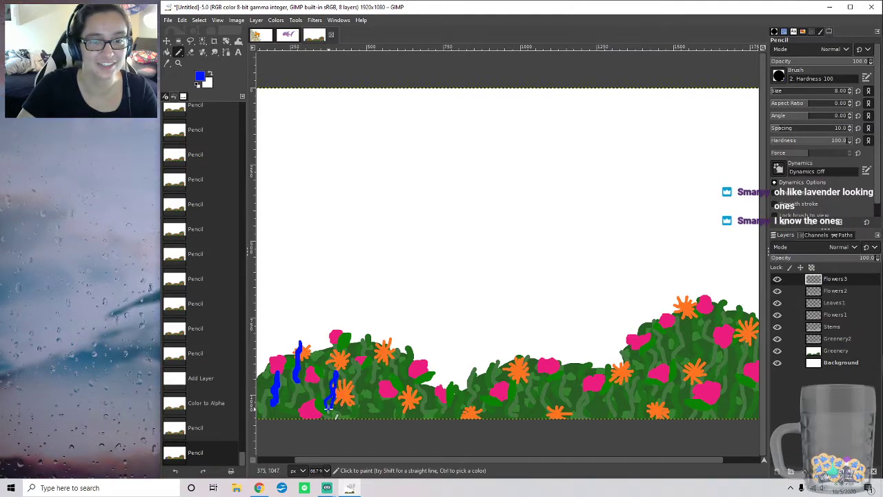
pyautogui.moveTo(329, 403); pyautogui.dragTo(334, 383)
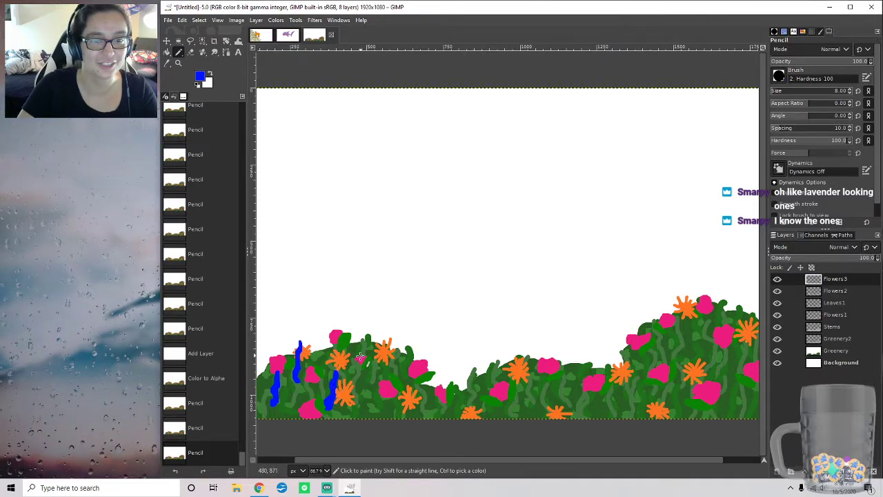
# Step: Draw more wavy blue flower spikes across the right half of the left bush and one in the dip beside it
pyautogui.moveTo(359, 357)
pyautogui.mouseDown()
pyautogui.moveTo(361, 333)
pyautogui.moveTo(360, 358)
pyautogui.moveTo(361, 334)
pyautogui.moveTo(361, 349)
pyautogui.mouseUp()
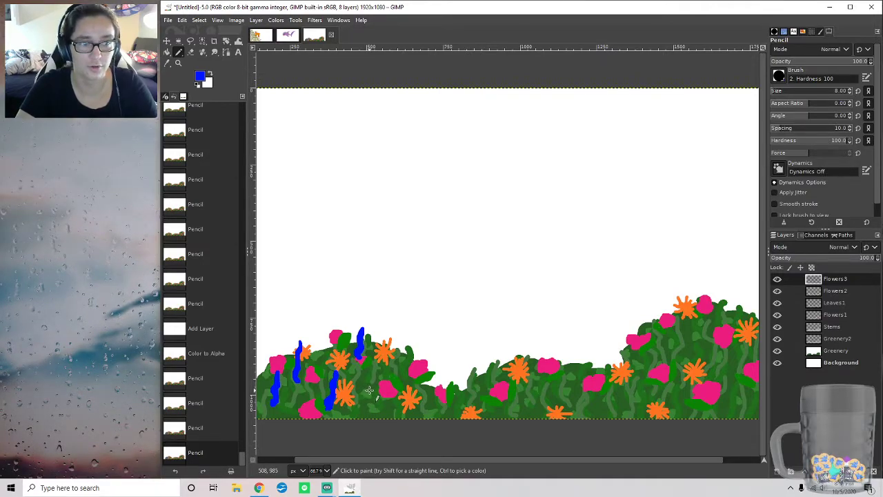
pyautogui.moveTo(369, 384)
pyautogui.mouseDown()
pyautogui.moveTo(371, 361)
pyautogui.moveTo(373, 390)
pyautogui.moveTo(373, 360)
pyautogui.moveTo(378, 384)
pyautogui.moveTo(376, 369)
pyautogui.mouseUp()
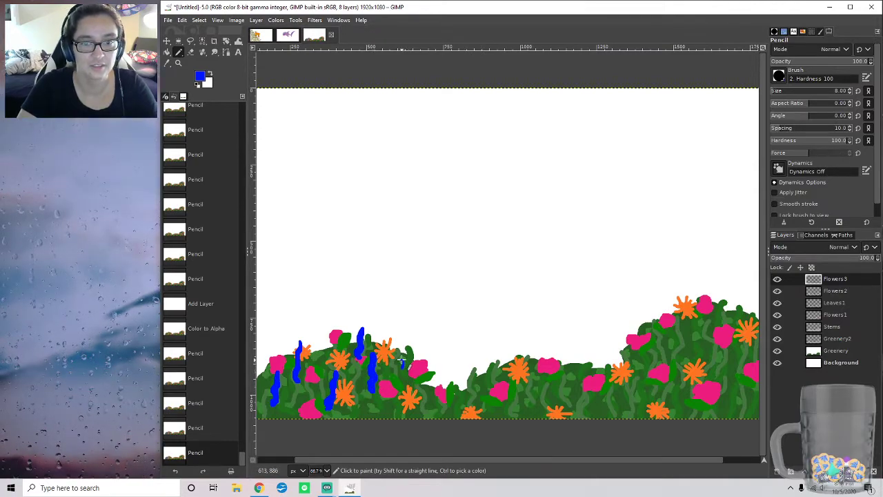
pyautogui.moveTo(402, 336)
pyautogui.mouseDown()
pyautogui.moveTo(404, 367)
pyautogui.moveTo(408, 343)
pyautogui.mouseUp()
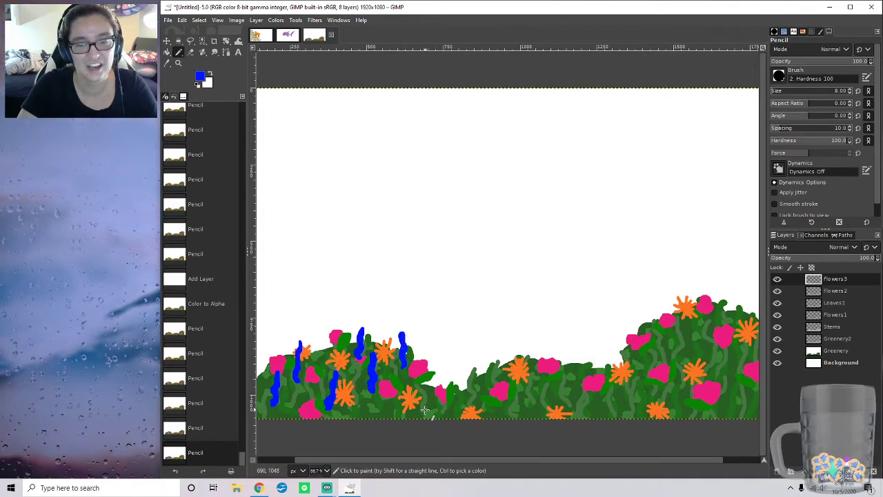
pyautogui.moveTo(421, 376); pyautogui.dragTo(425, 410)
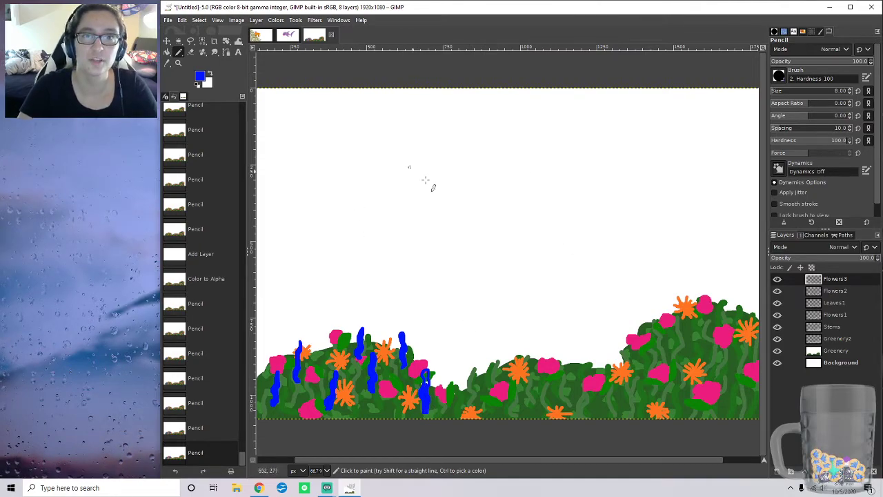
pyautogui.click(426, 381)
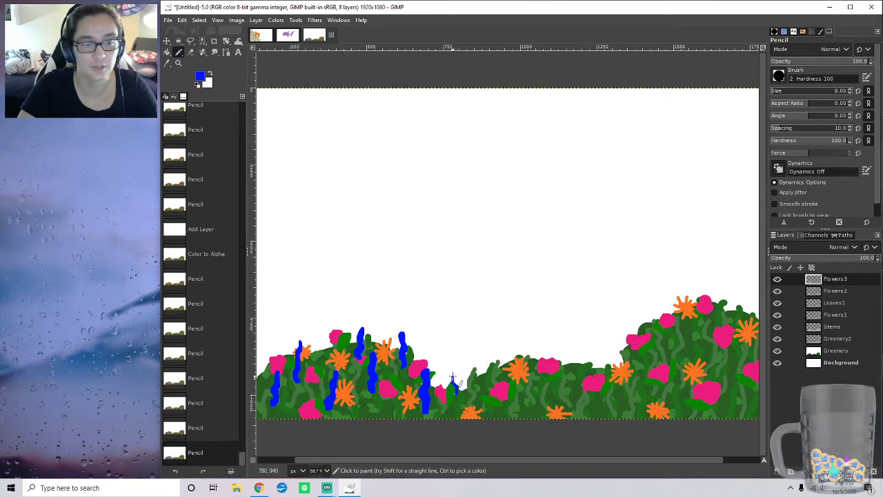
pyautogui.moveTo(458, 378); pyautogui.dragTo(457, 391)
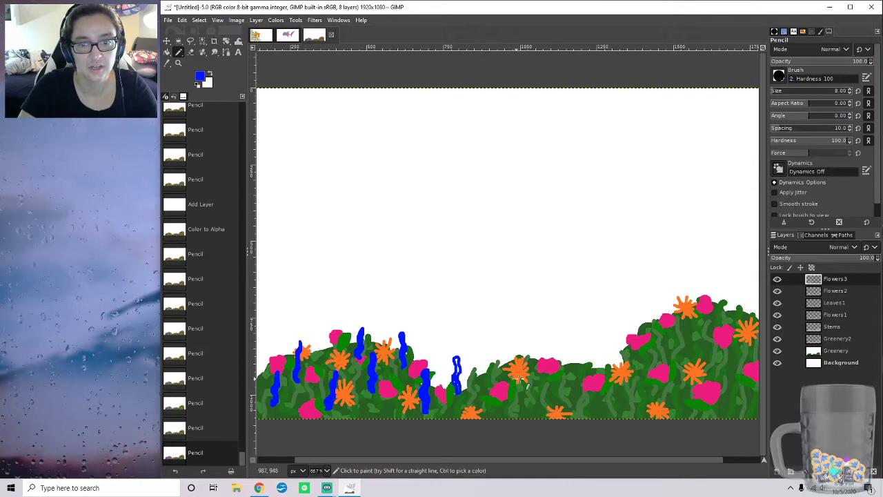
# Step: Fill the outlined spike in the dip beside the left bush with blue using Bucket Fill and touch it up with the Pencil
pyautogui.click(166, 53)
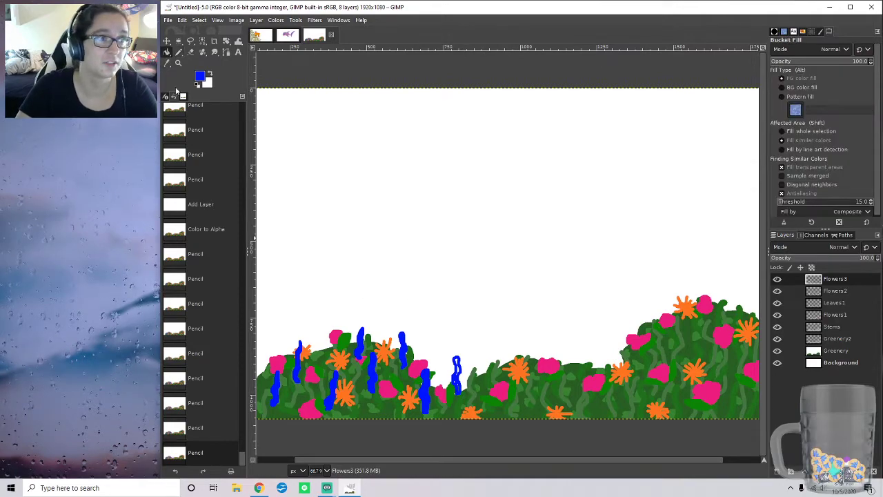
pyautogui.click(456, 362)
pyautogui.click(457, 376)
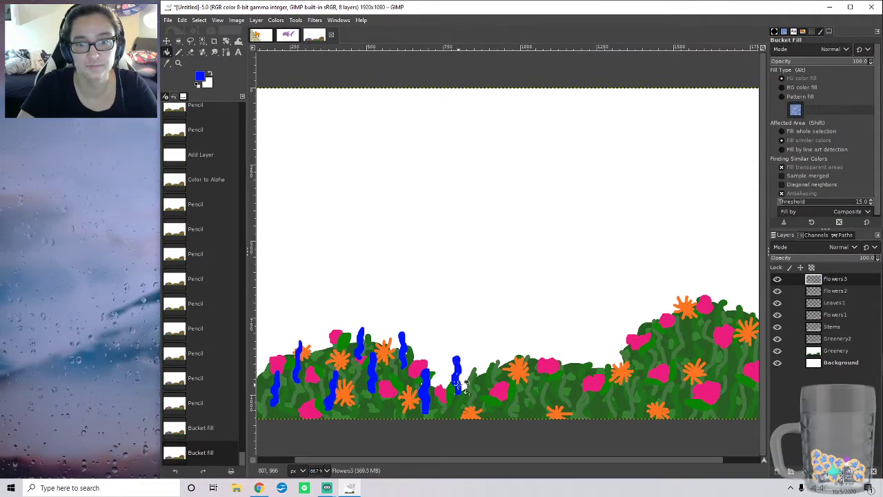
pyautogui.click(457, 386)
pyautogui.click(179, 52)
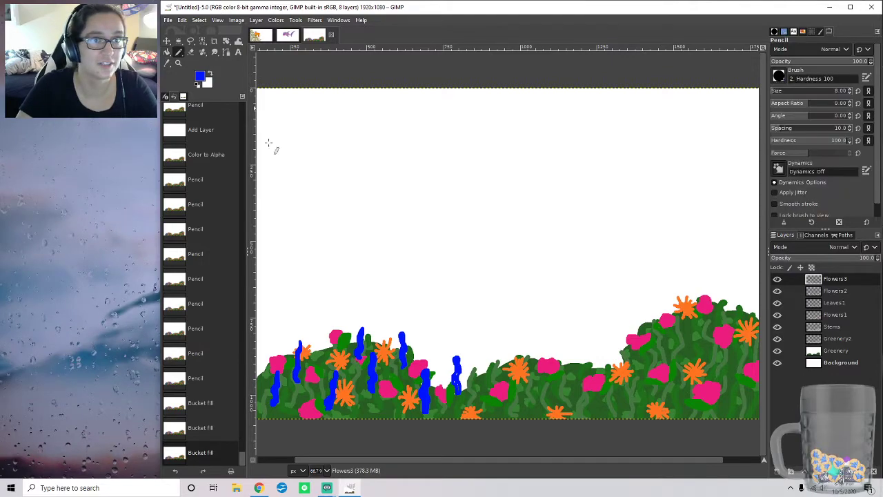
pyautogui.click(457, 388)
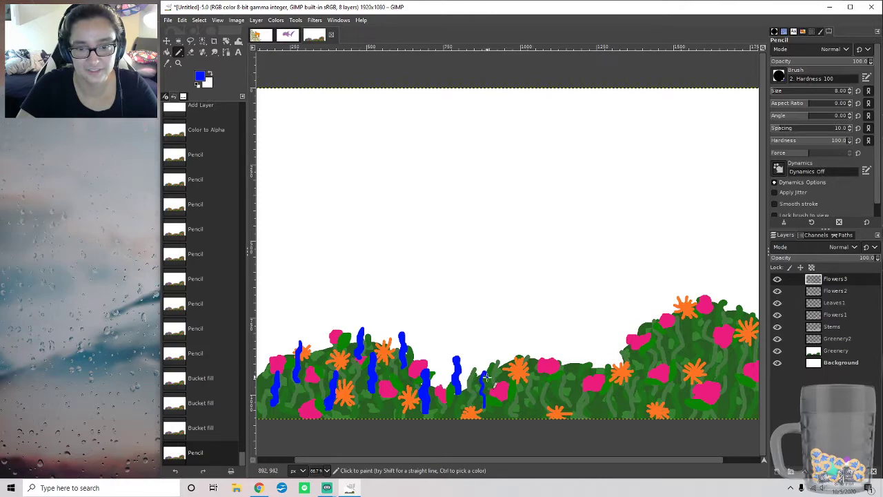
# Step: Outline five upright, wavy blue flower spikes across the middle bush with the Pencil tool
pyautogui.moveTo(486, 400); pyautogui.dragTo(485, 395)
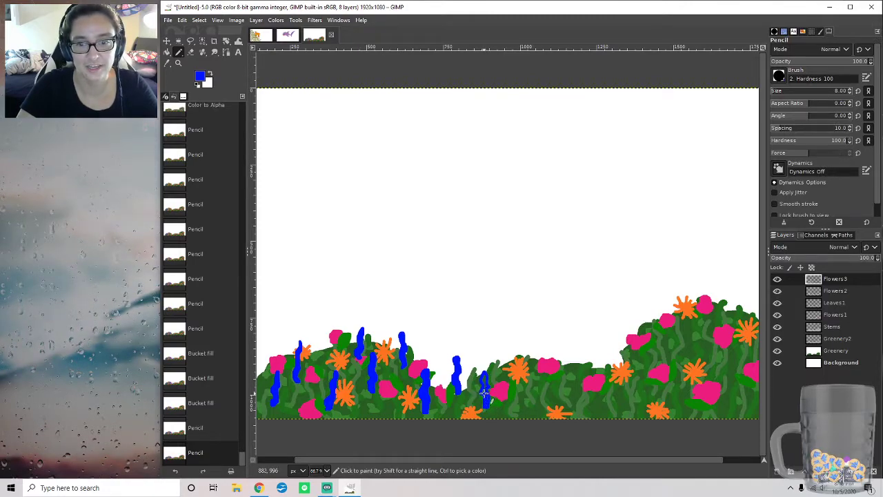
pyautogui.moveTo(516, 351)
pyautogui.mouseDown()
pyautogui.moveTo(524, 382)
pyautogui.moveTo(517, 348)
pyautogui.moveTo(545, 415)
pyautogui.moveTo(545, 379)
pyautogui.mouseUp()
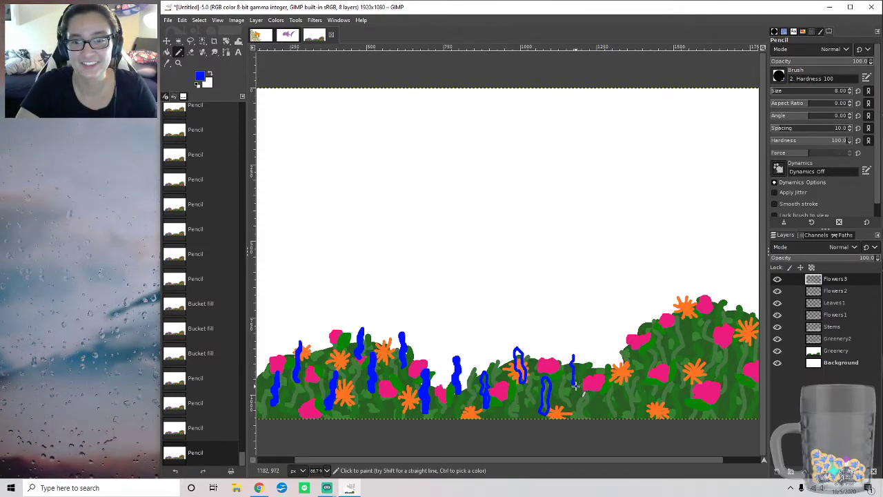
pyautogui.moveTo(575, 373)
pyautogui.mouseDown()
pyautogui.moveTo(572, 349)
pyautogui.moveTo(574, 367)
pyautogui.mouseUp()
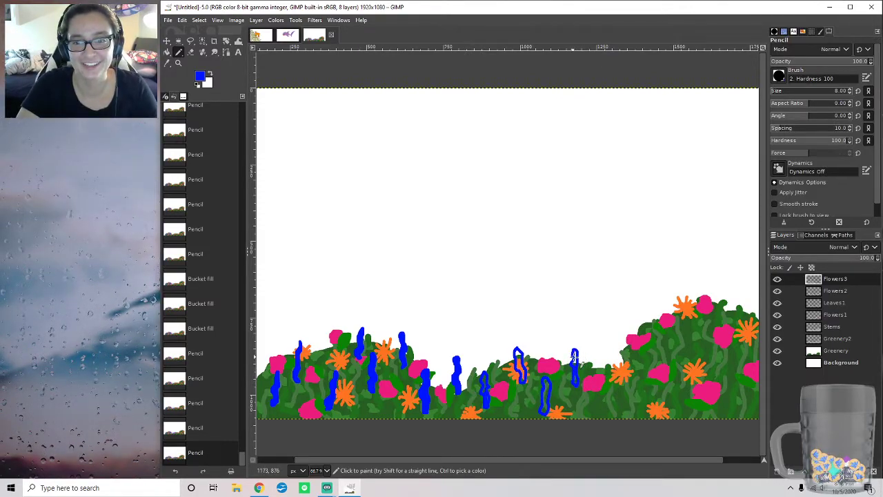
pyautogui.moveTo(603, 396)
pyautogui.mouseDown()
pyautogui.moveTo(604, 381)
pyautogui.moveTo(608, 414)
pyautogui.mouseUp()
# Step: Outline more wavy blue flower spikes all over the right bush, undoing the one near its lower-left orange flower
pyautogui.moveTo(619, 339)
pyautogui.mouseDown()
pyautogui.moveTo(626, 368)
pyautogui.moveTo(625, 339)
pyautogui.moveTo(649, 314)
pyautogui.moveTo(655, 352)
pyautogui.moveTo(655, 315)
pyautogui.moveTo(620, 336)
pyautogui.mouseUp()
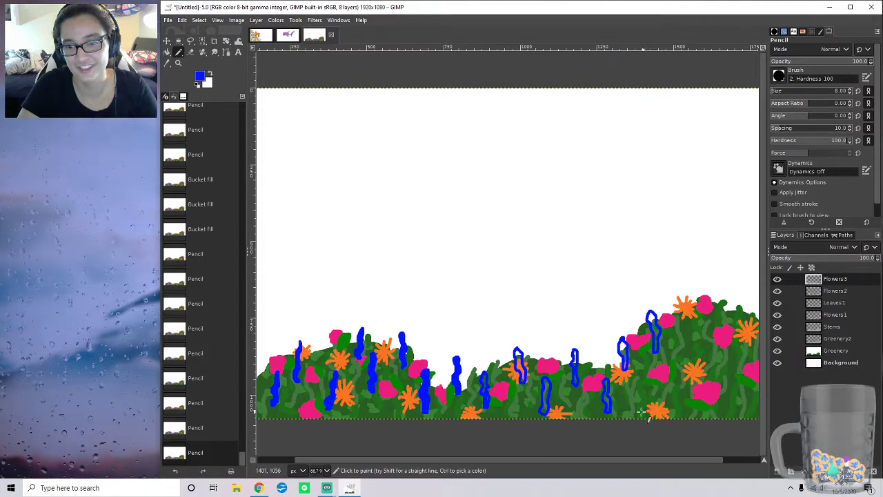
pyautogui.moveTo(639, 409)
pyautogui.mouseDown()
pyautogui.moveTo(642, 377)
pyautogui.moveTo(644, 416)
pyautogui.mouseUp()
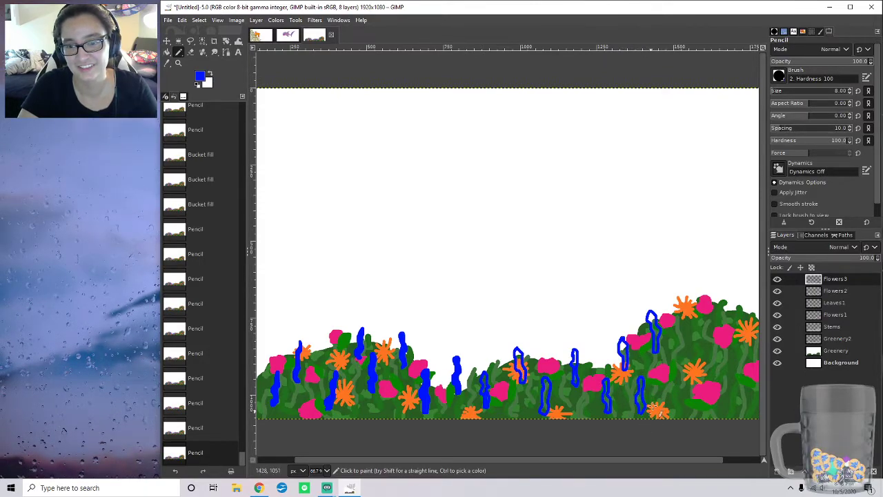
pyautogui.hotkey('ctrl', 'z')
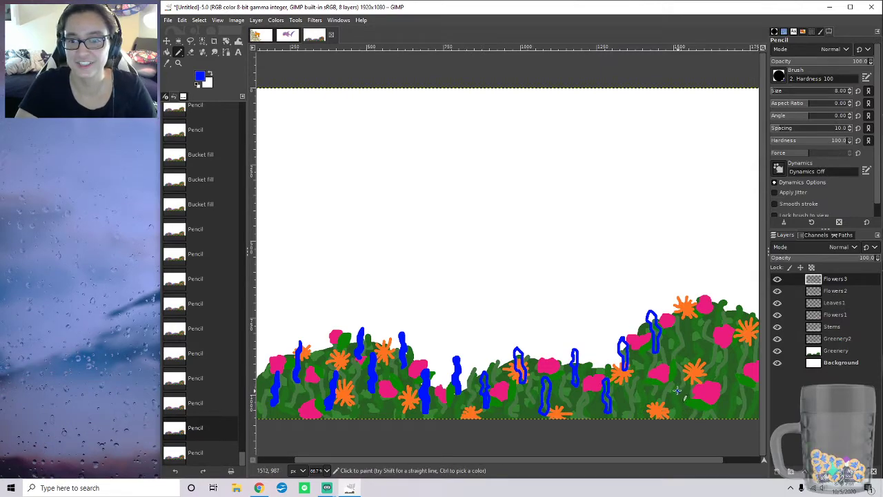
pyautogui.moveTo(675, 383); pyautogui.dragTo(673, 353)
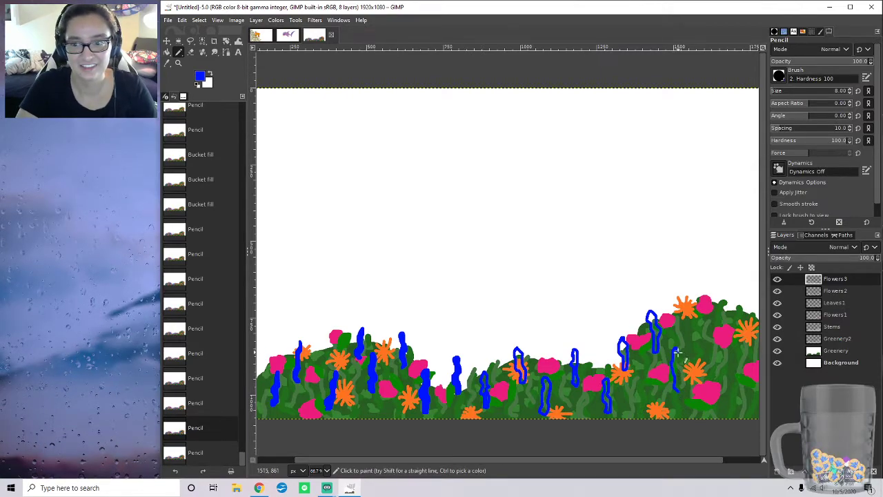
pyautogui.moveTo(680, 391)
pyautogui.mouseDown()
pyautogui.moveTo(719, 381)
pyautogui.moveTo(722, 418)
pyautogui.mouseUp()
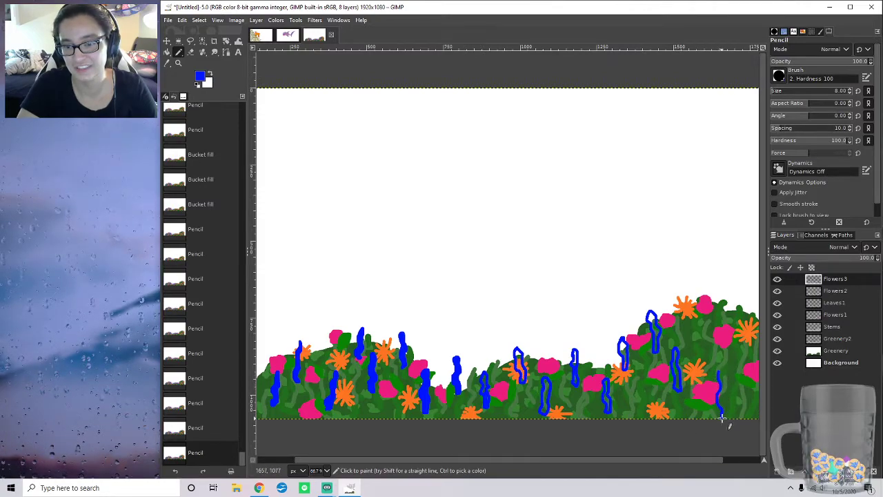
pyautogui.moveTo(720, 371); pyautogui.dragTo(728, 418)
pyautogui.moveTo(707, 337)
pyautogui.mouseDown()
pyautogui.moveTo(711, 296)
pyautogui.moveTo(711, 342)
pyautogui.mouseUp()
pyautogui.moveTo(751, 303)
pyautogui.mouseDown()
pyautogui.moveTo(755, 352)
pyautogui.moveTo(761, 318)
pyautogui.mouseUp()
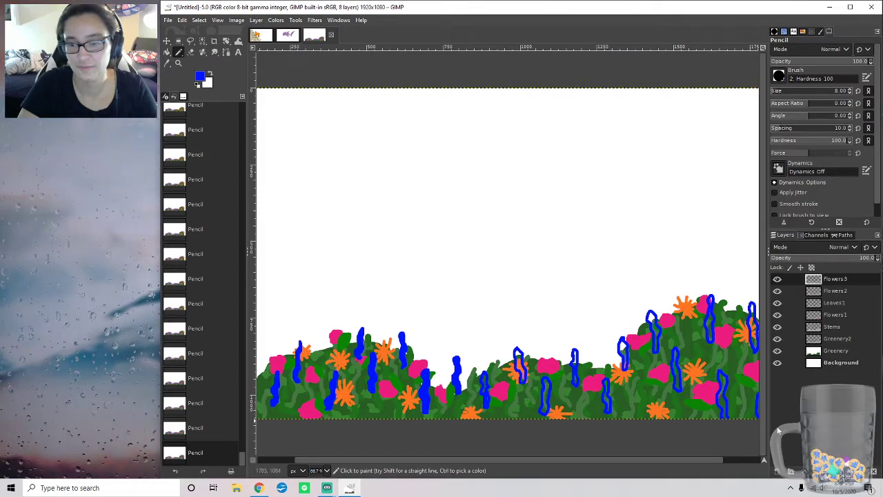
# Step: Fill the outlined spikes on the middle bush and the first one on the right bush's left edge with blue using Bucket Fill
pyautogui.click(166, 52)
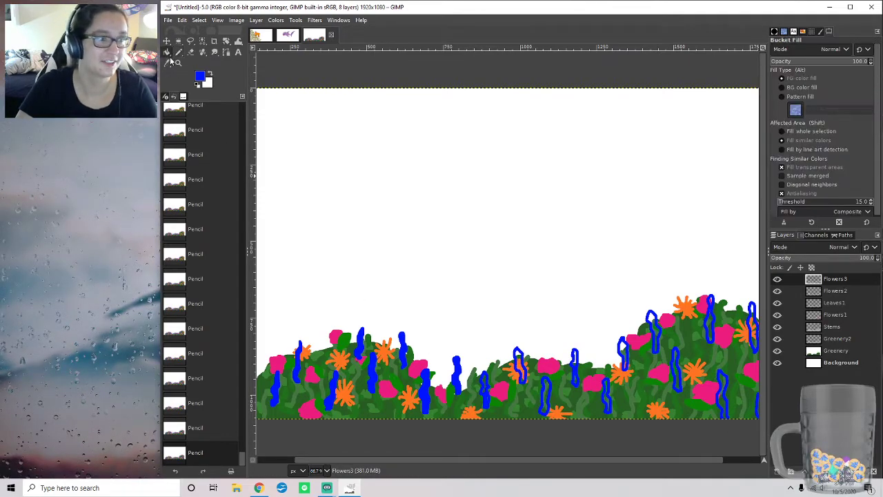
pyautogui.click(519, 359)
pyautogui.click(488, 387)
pyautogui.click(490, 404)
pyautogui.click(545, 387)
pyautogui.click(548, 388)
pyautogui.click(546, 385)
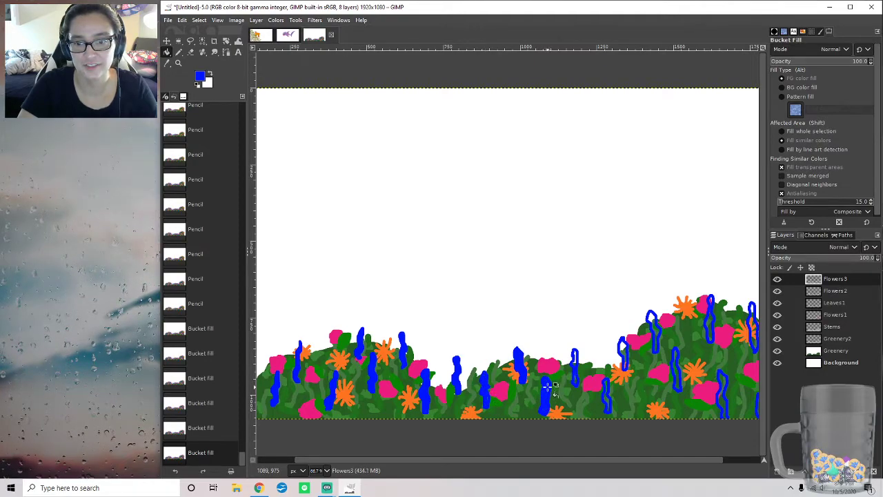
pyautogui.click(575, 359)
pyautogui.click(576, 378)
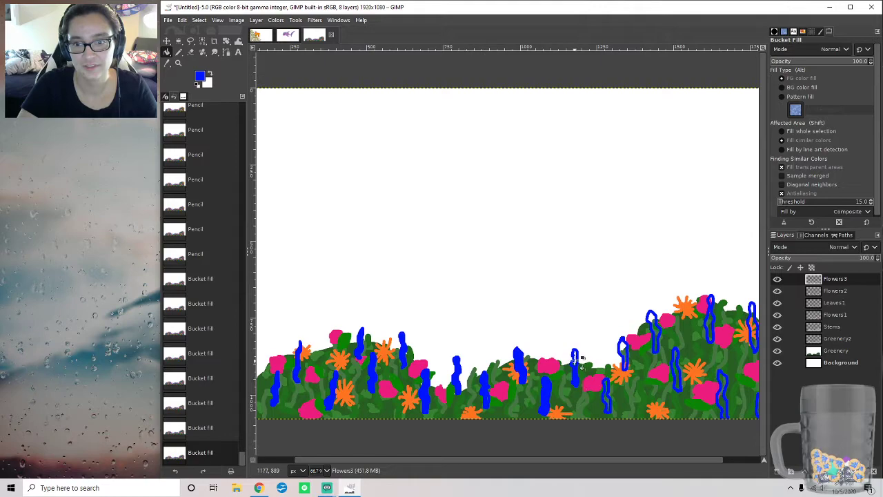
pyautogui.click(623, 353)
pyautogui.click(607, 390)
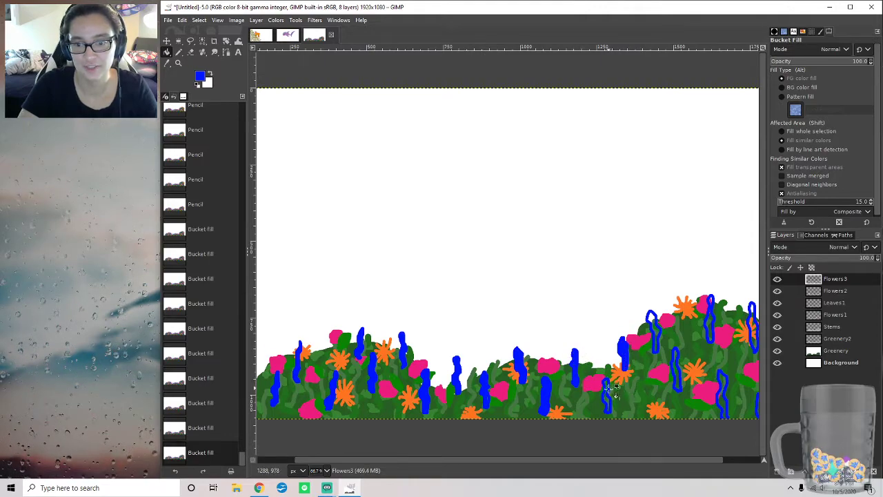
pyautogui.click(607, 383)
pyautogui.click(607, 385)
# Step: Fill the remaining outlined spikes on the right bush with blue and touch up the middle bush's leftmost spike with the Pencil
pyautogui.click(653, 318)
pyautogui.click(676, 362)
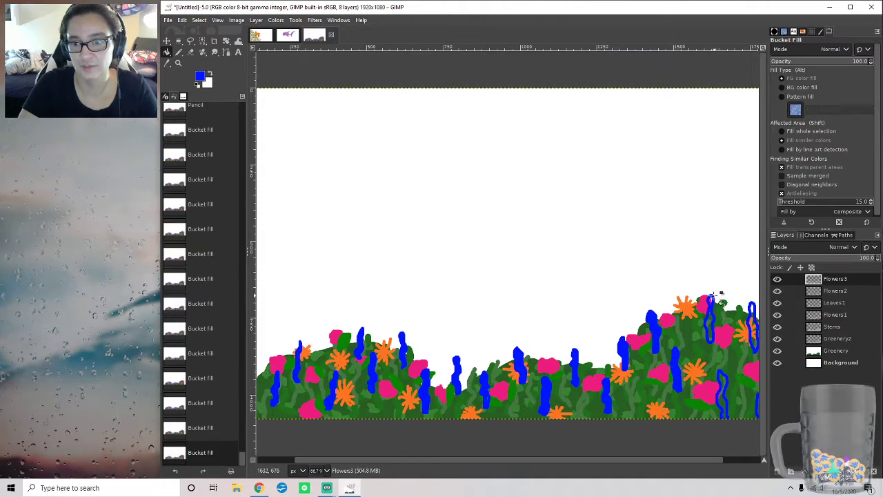
pyautogui.click(711, 304)
pyautogui.click(710, 328)
pyautogui.click(756, 330)
pyautogui.click(725, 386)
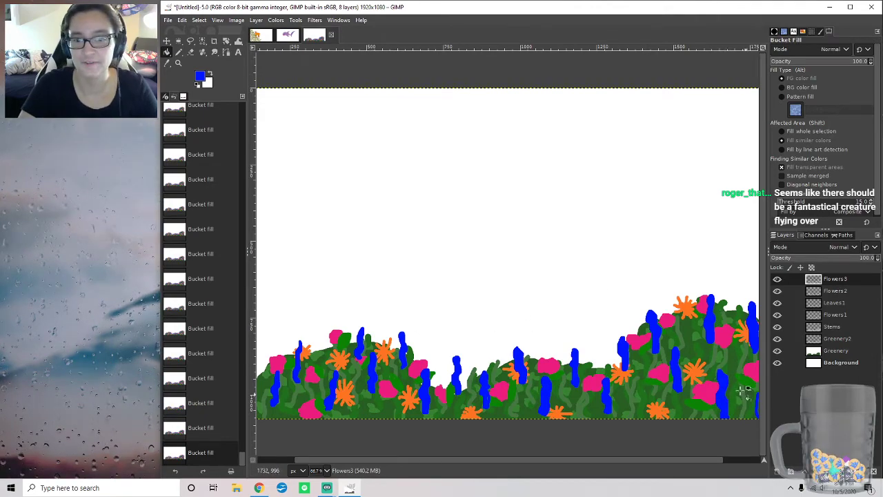
pyautogui.click(178, 54)
pyautogui.click(488, 404)
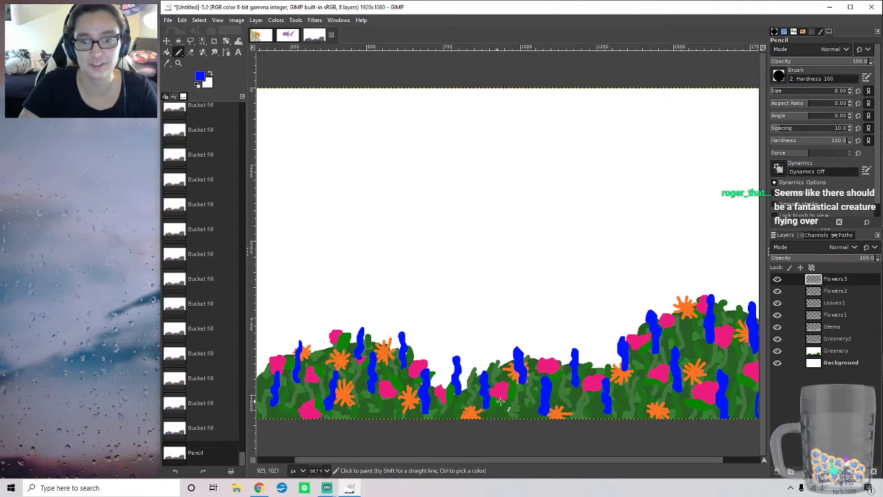
# Step: Set the foreground colour to the muted purple from the recent colours
pyautogui.click(199, 76)
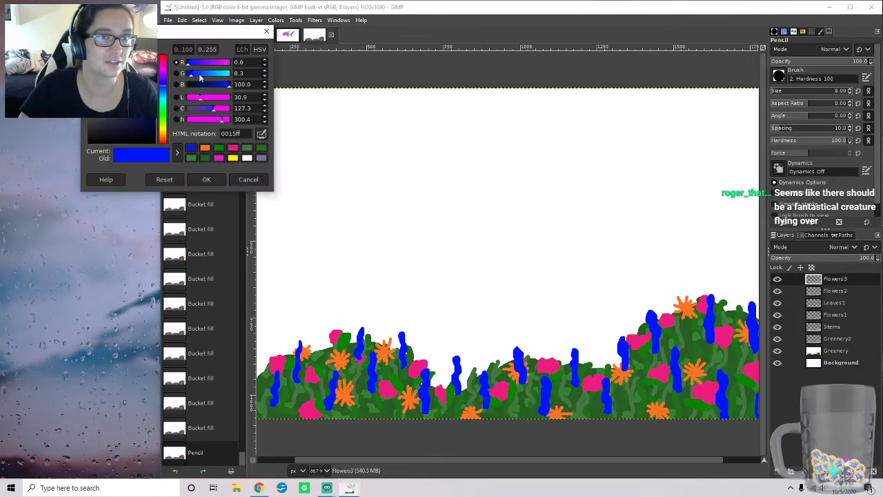
pyautogui.click(261, 158)
pyautogui.click(206, 180)
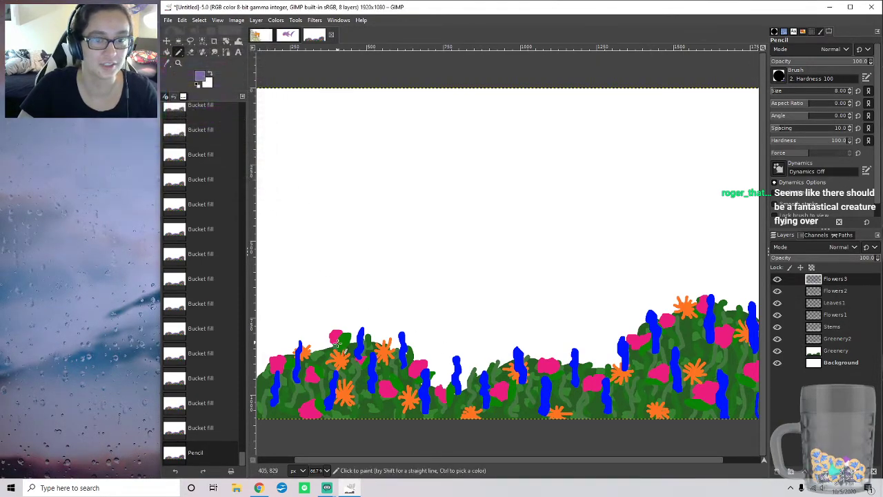
# Step: Dot small purple blossoms along the three blue spikes on the left half of the left bush with the Pencil tool
pyautogui.moveTo(300, 345); pyautogui.dragTo(296, 382)
pyautogui.moveTo(299, 381); pyautogui.dragTo(299, 368)
pyautogui.click(300, 369)
pyautogui.click(299, 365)
pyautogui.click(299, 362)
pyautogui.click(300, 358)
pyautogui.click(305, 346)
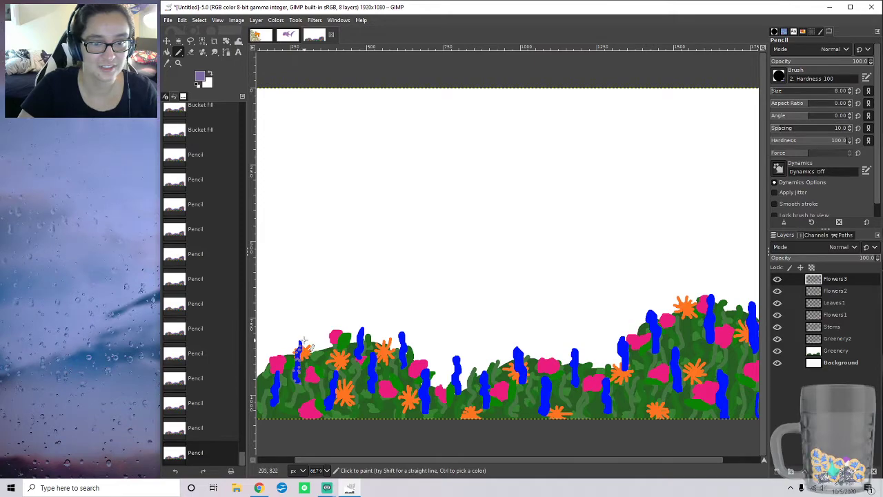
pyautogui.click(332, 397)
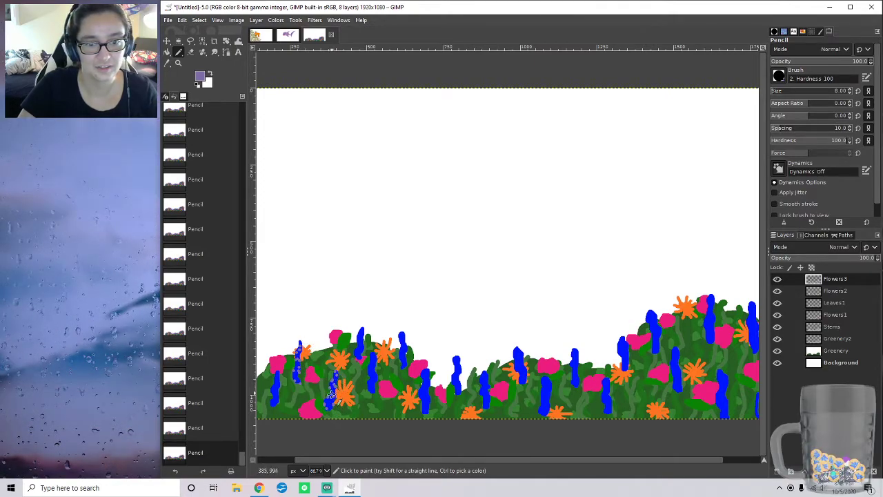
pyautogui.click(279, 384)
pyautogui.click(280, 377)
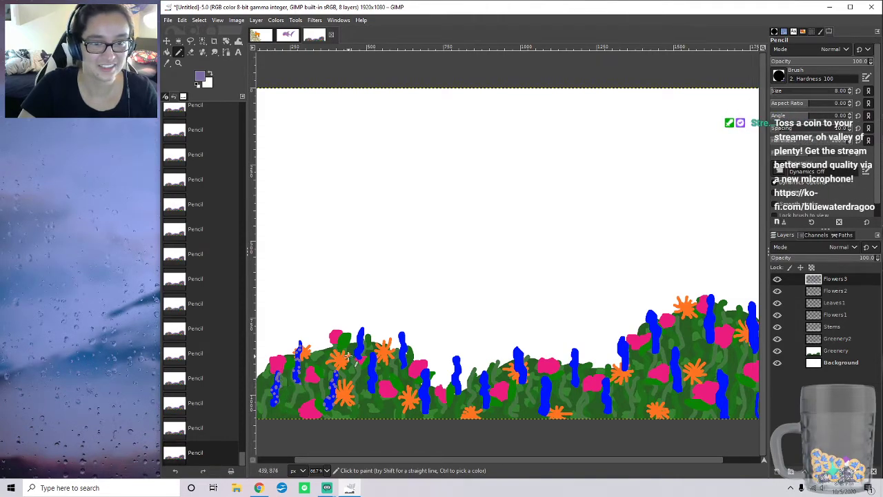
# Step: Dot purple blossoms along the two neighbouring blue spikes at the centre of the left bush
pyautogui.click(362, 329)
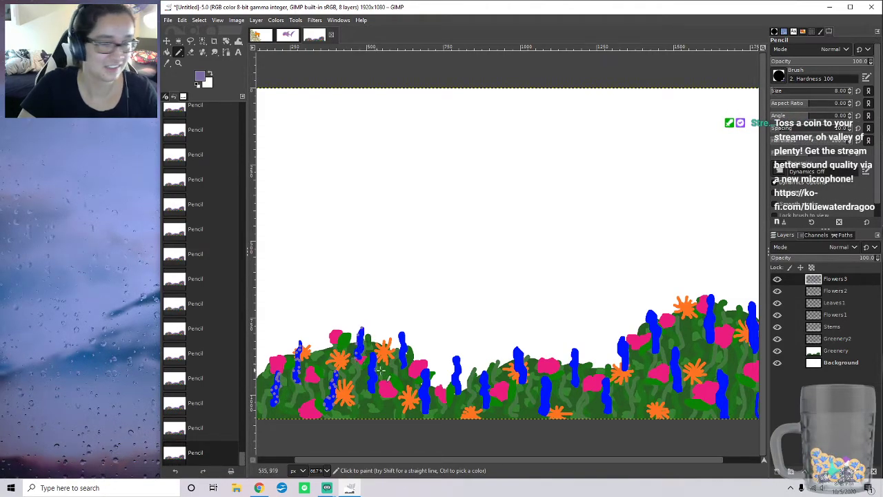
pyautogui.click(363, 336)
pyautogui.click(361, 349)
pyautogui.click(357, 356)
pyautogui.click(372, 389)
pyautogui.click(370, 387)
pyautogui.click(371, 381)
pyautogui.click(373, 373)
pyautogui.click(371, 368)
pyautogui.click(373, 360)
pyautogui.click(373, 355)
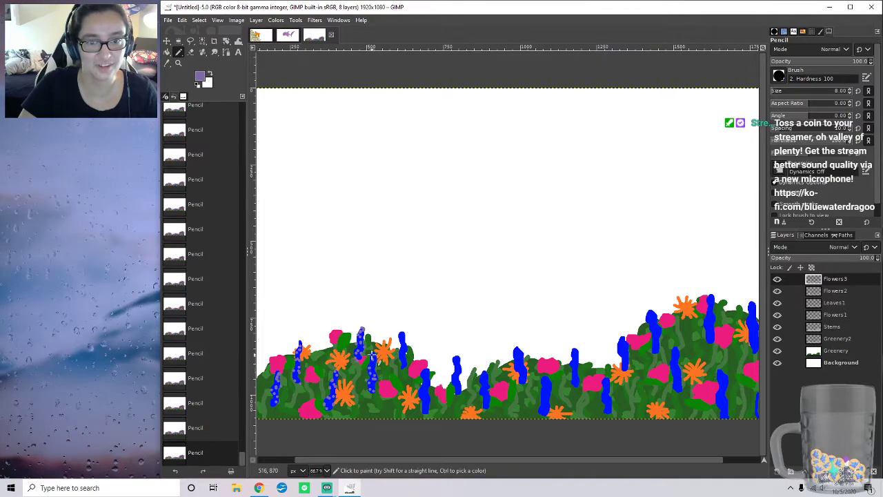
# Step: Dot purple blossoms along the two blue spikes at the right end of the left bush
pyautogui.click(401, 364)
pyautogui.click(404, 358)
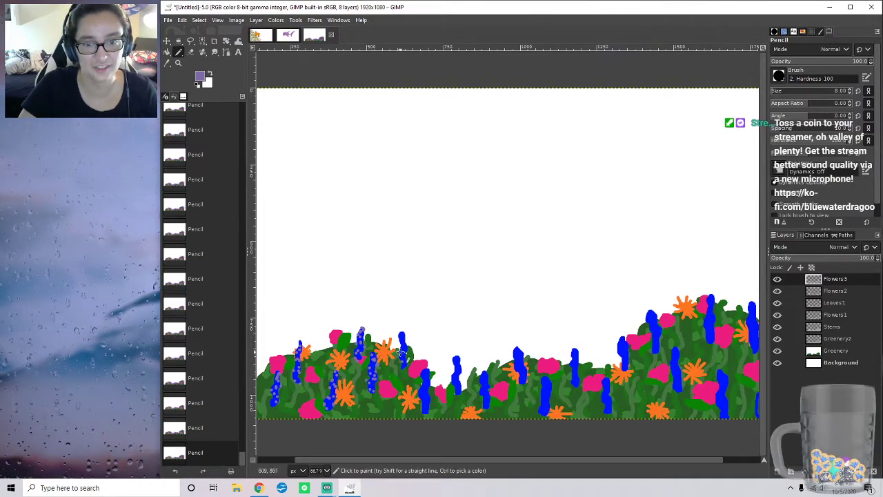
pyautogui.click(402, 335)
pyautogui.click(405, 342)
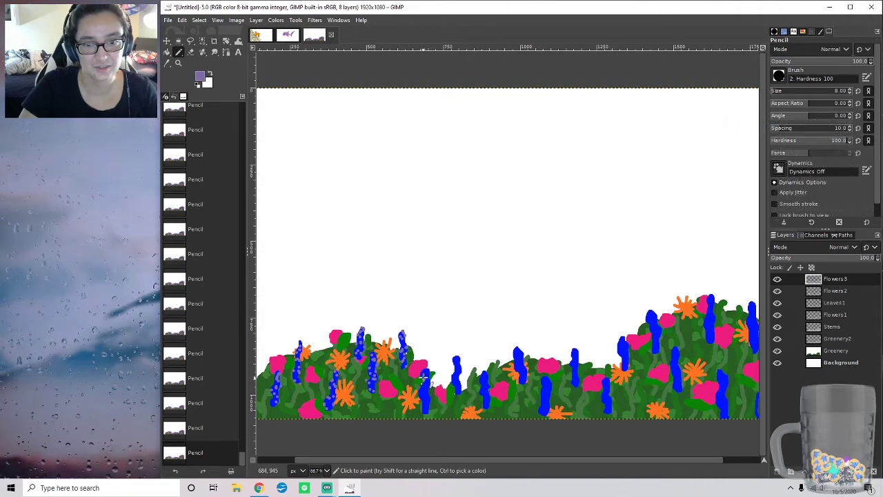
pyautogui.click(425, 370)
pyautogui.click(427, 379)
pyautogui.click(425, 387)
pyautogui.click(422, 390)
pyautogui.click(426, 395)
pyautogui.click(427, 406)
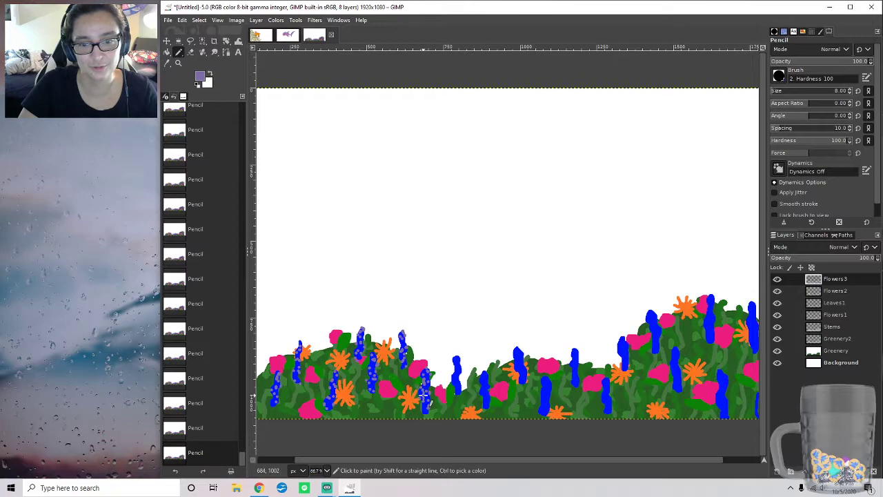
# Step: Dot purple blossoms from base to tip of the blue spike in the dip between the left and middle bushes
pyautogui.click(459, 391)
pyautogui.click(455, 386)
pyautogui.click(456, 380)
pyautogui.click(456, 374)
pyautogui.click(459, 365)
pyautogui.click(457, 360)
pyautogui.click(455, 357)
pyautogui.click(454, 354)
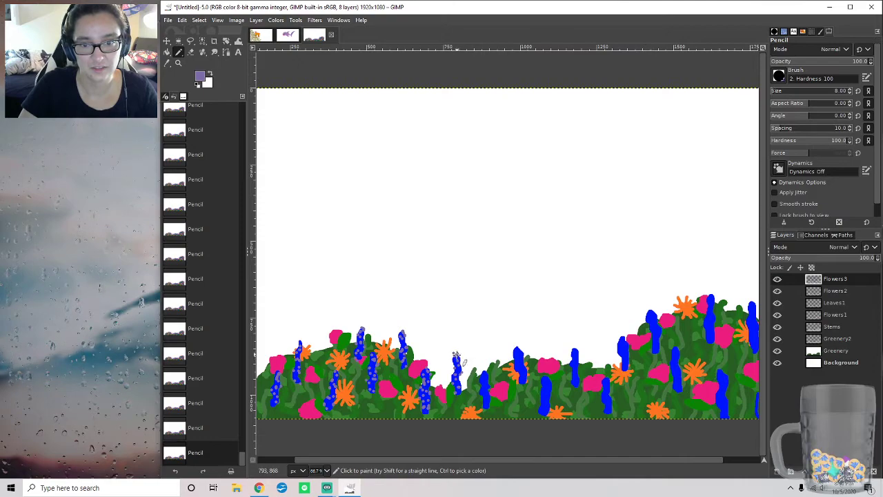
# Step: Dot purple blossoms down the leftmost blue spike of the middle bush
pyautogui.click(486, 370)
pyautogui.click(484, 374)
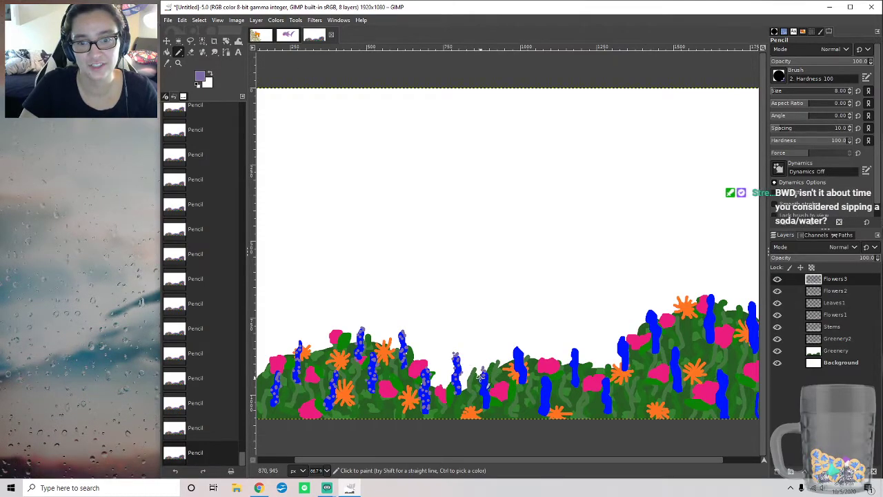
pyautogui.click(485, 378)
pyautogui.click(483, 383)
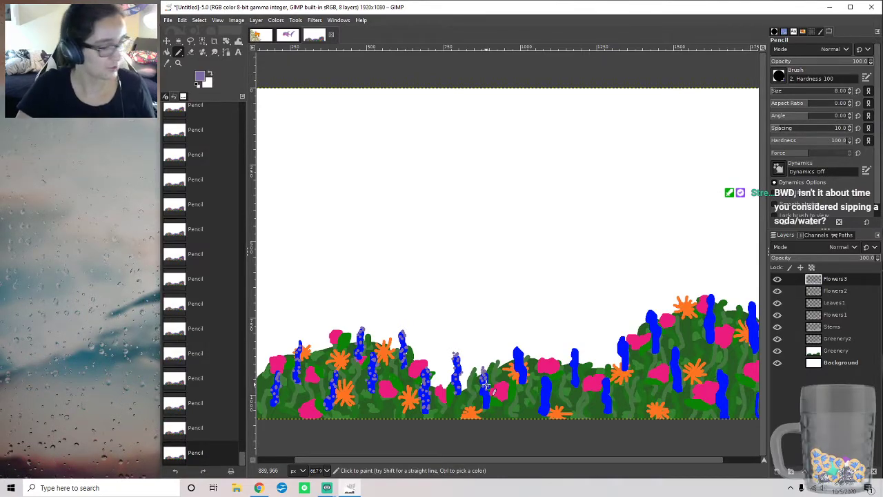
pyautogui.click(482, 391)
pyautogui.click(485, 395)
pyautogui.click(485, 402)
pyautogui.click(487, 405)
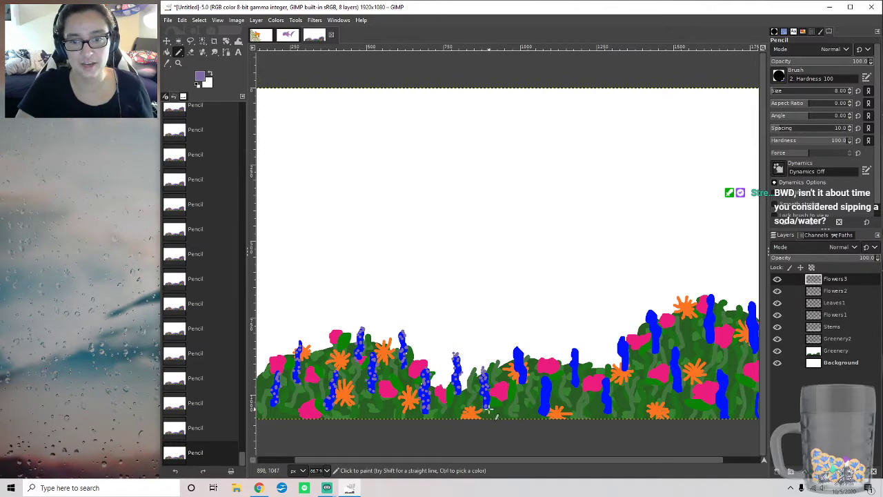
# Step: Dot purple blossoms down the blue spike overlapping the orange flower at the top of the middle bush
pyautogui.click(517, 350)
pyautogui.click(516, 358)
pyautogui.click(517, 366)
pyautogui.click(524, 373)
pyautogui.click(523, 380)
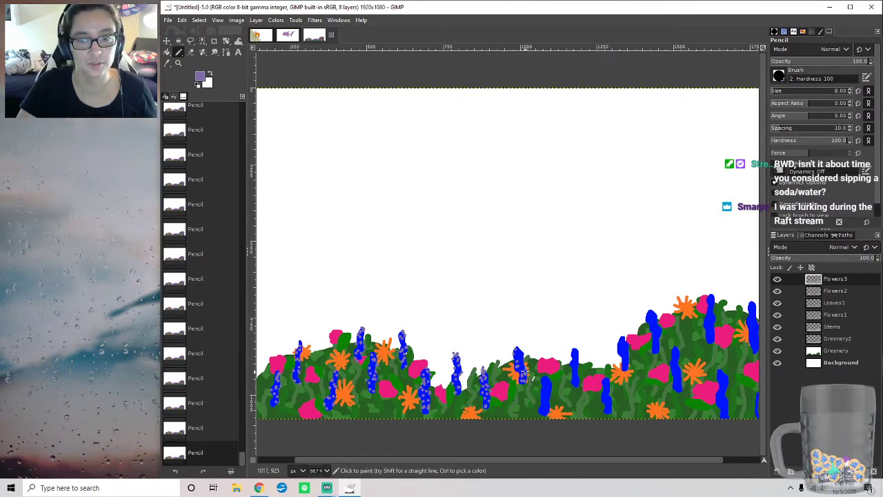
# Step: Finish the purple blossoms on the spike by the middle bush's top orange flower and dot the blue spike near the bush's lower edge
pyautogui.click(524, 371)
pyautogui.click(519, 361)
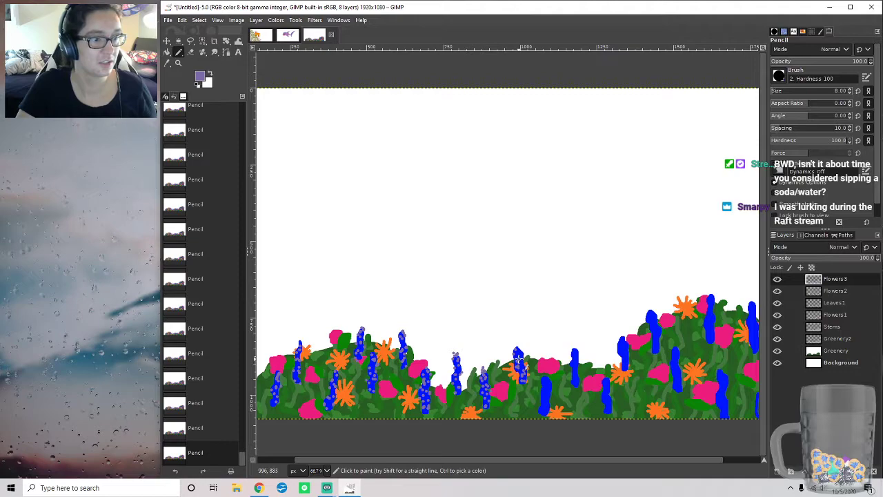
pyautogui.click(544, 389)
pyautogui.click(543, 395)
pyautogui.click(540, 402)
pyautogui.click(541, 408)
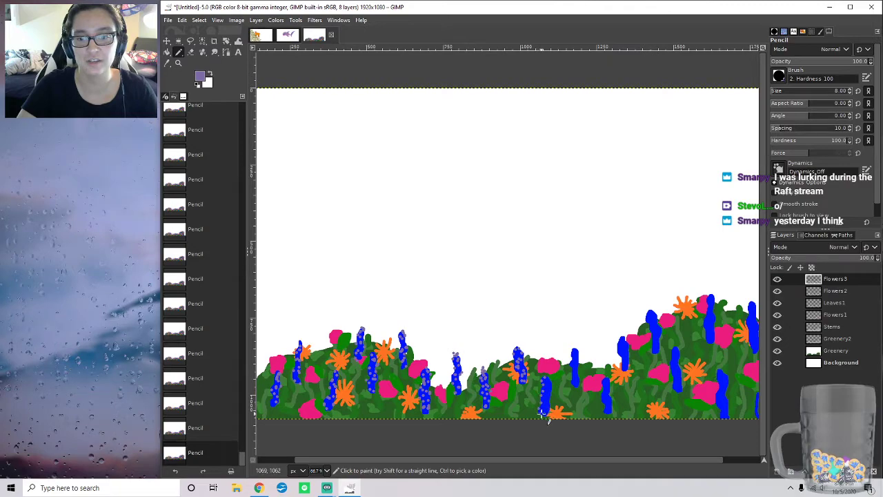
pyautogui.click(548, 396)
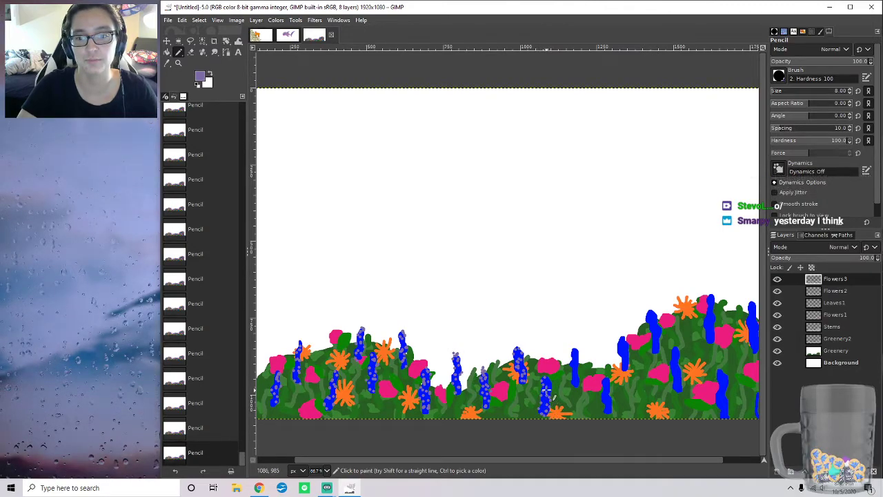
# Step: Dot purple blossoms from tip to base of the blue spike rising above the middle bush's right end
pyautogui.click(575, 352)
pyautogui.click(577, 354)
pyautogui.click(576, 362)
pyautogui.click(578, 372)
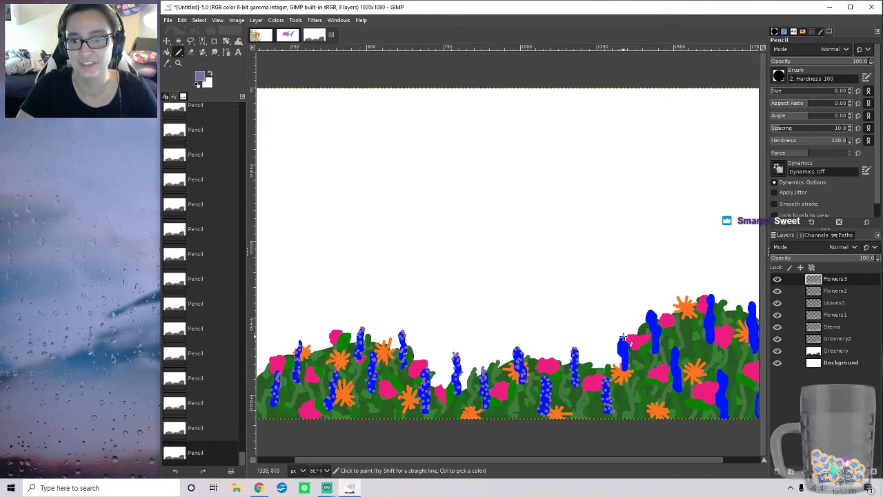
# Step: Dot purple blossoms along the two leftmost blue spikes on the rising edge of the right bush
pyautogui.moveTo(622, 347); pyautogui.dragTo(623, 354)
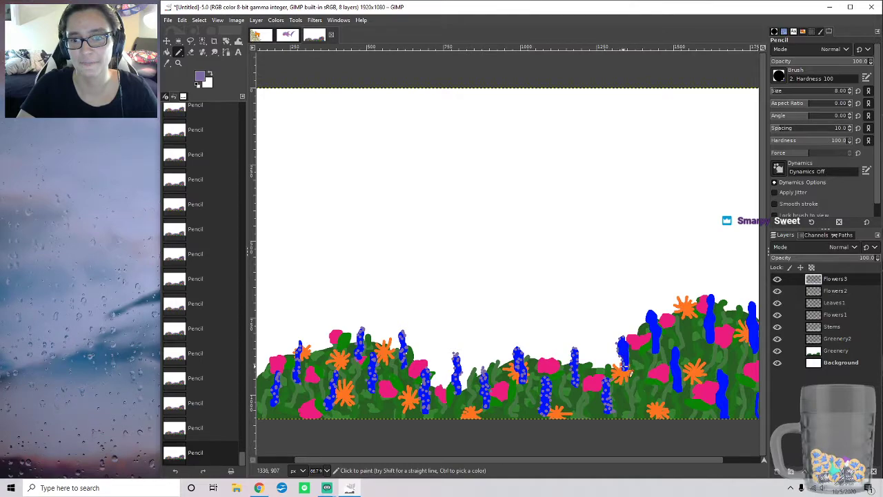
pyautogui.click(625, 366)
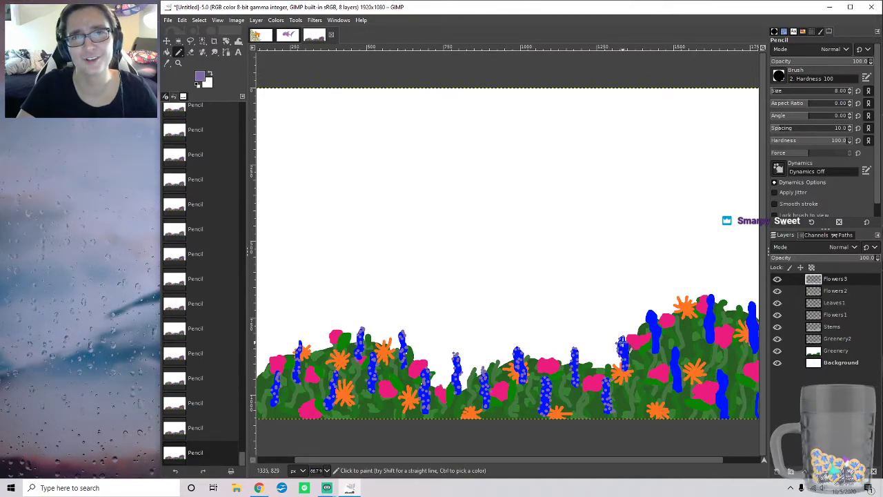
pyautogui.click(649, 319)
pyautogui.click(651, 314)
pyautogui.click(653, 327)
pyautogui.click(653, 337)
pyautogui.click(657, 348)
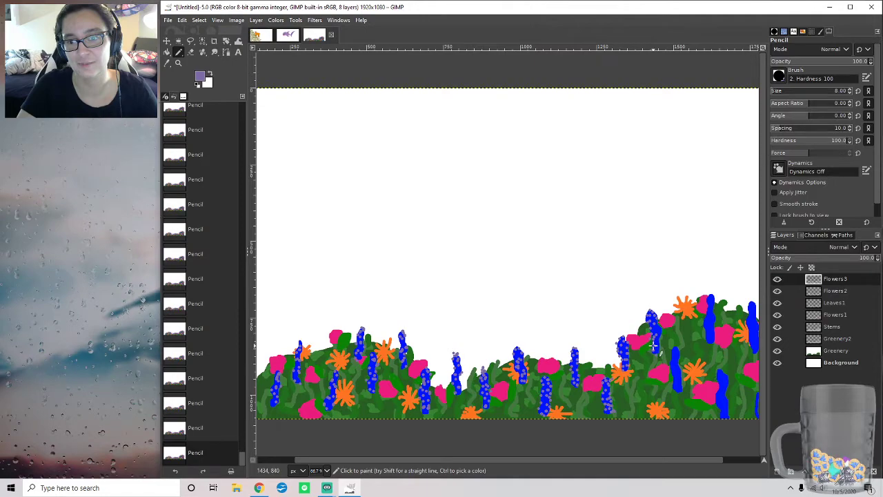
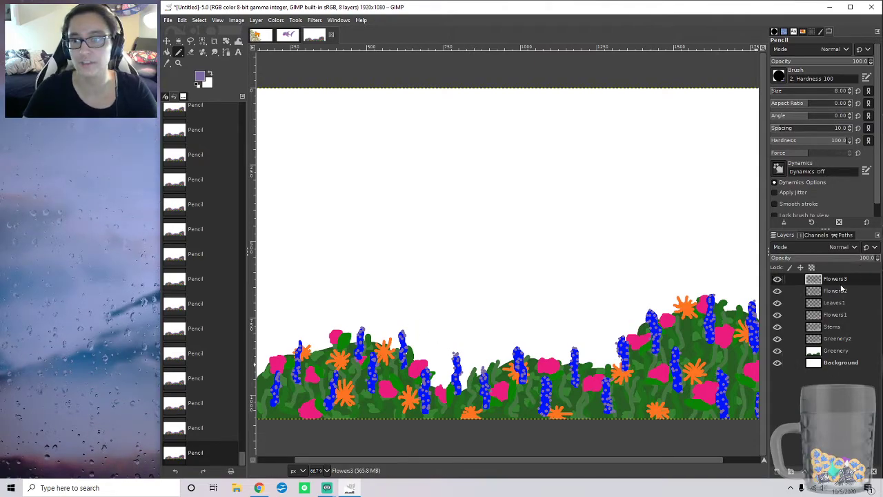
pyautogui.click(200, 77)
pyautogui.click(236, 151)
pyautogui.click(211, 179)
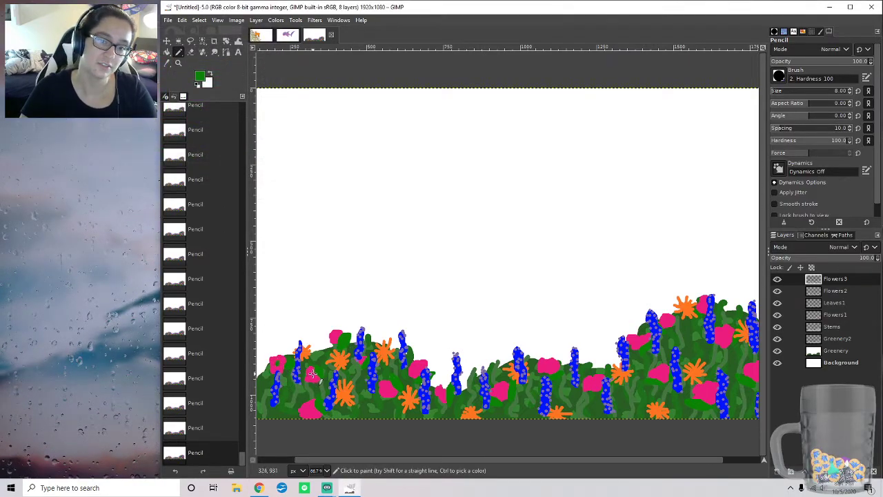
pyautogui.hotkey('ctrl', 'z')
# Step: Set the foreground colour to dark green 285e23 and pencil small centre details into the pink flowers
pyautogui.click(200, 76)
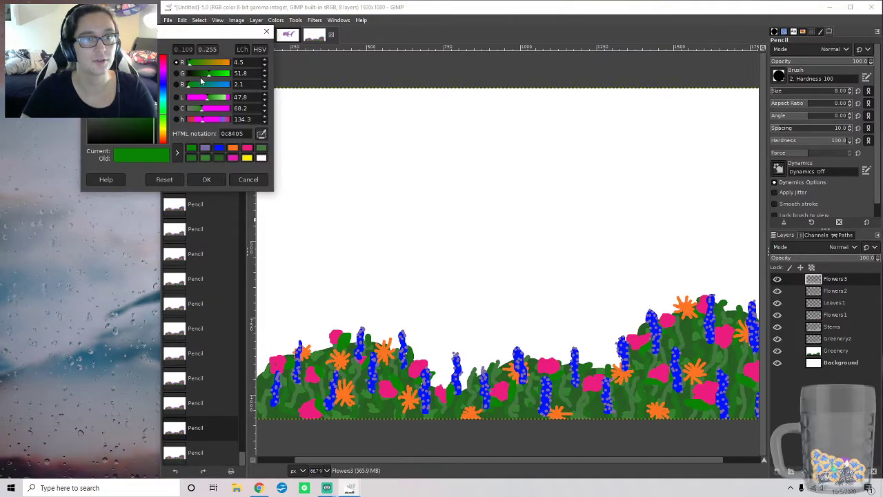
pyautogui.click(217, 159)
pyautogui.click(215, 180)
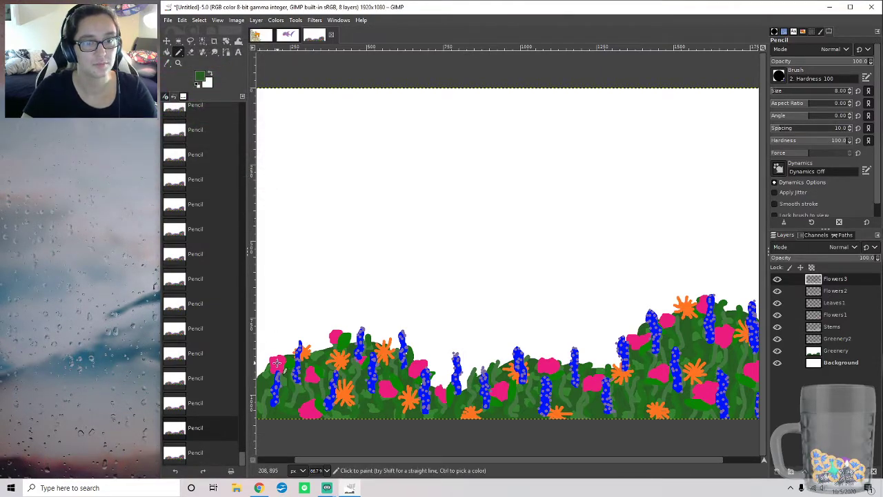
pyautogui.click(279, 364)
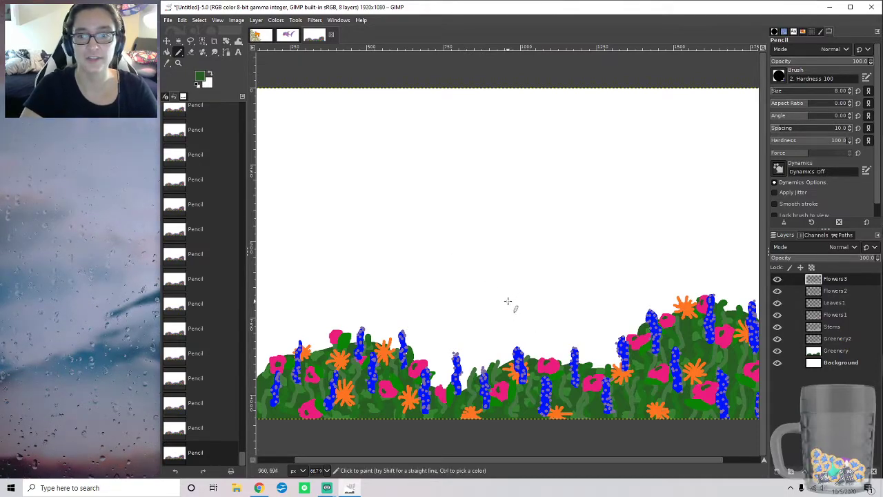
# Step: Switch the foreground colour to the saved yellow swatch
pyautogui.click(200, 78)
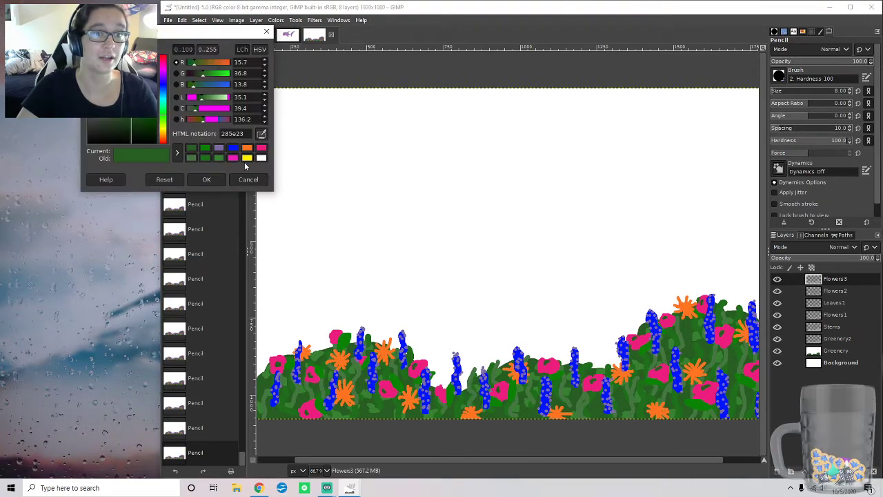
pyautogui.click(247, 158)
pyautogui.click(210, 181)
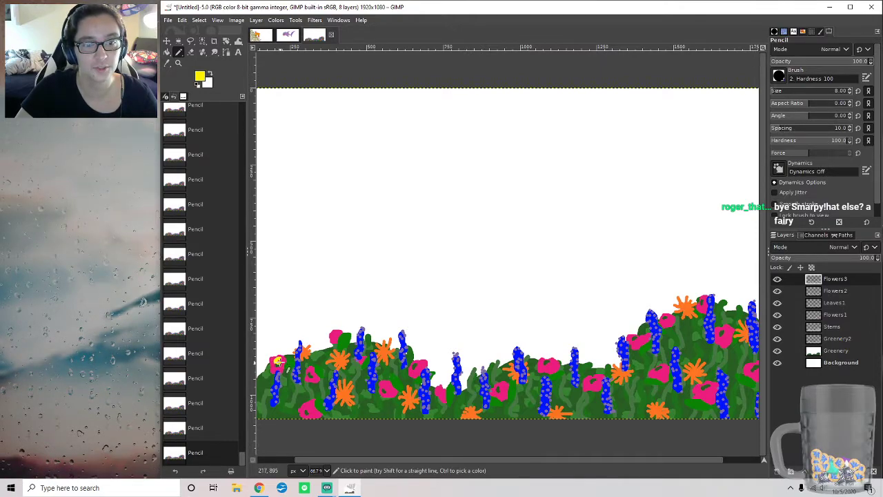
pyautogui.click(277, 360)
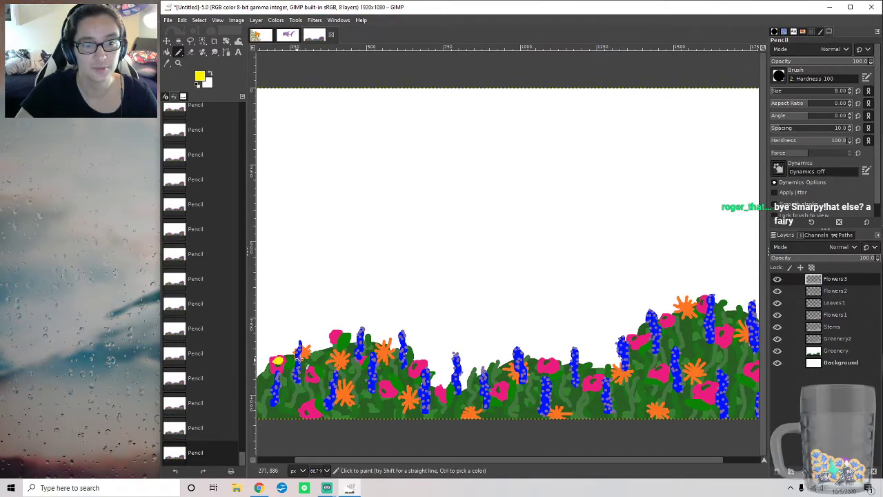
pyautogui.click(287, 328)
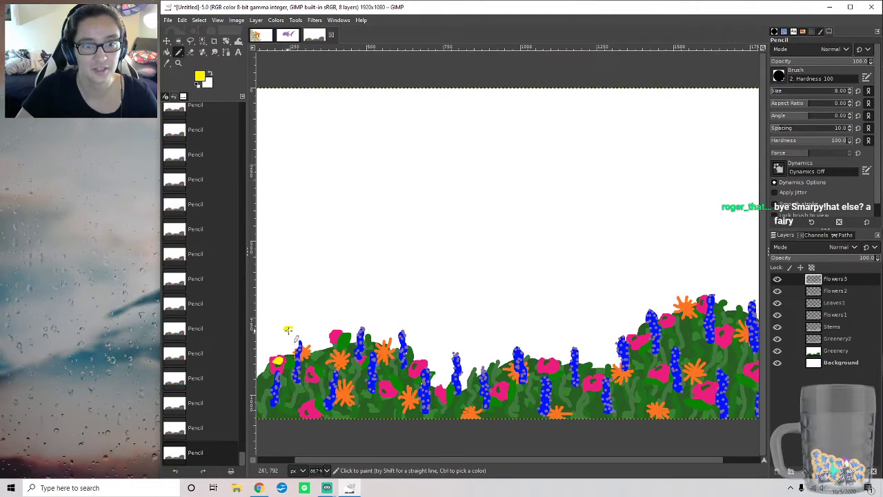
pyautogui.hotkey('ctrl', 'z')
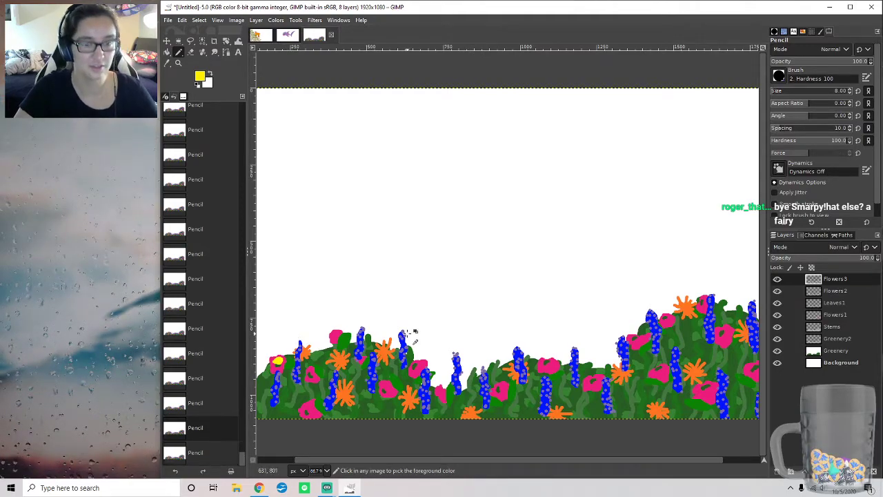
pyautogui.hotkey('ctrl', 'z')
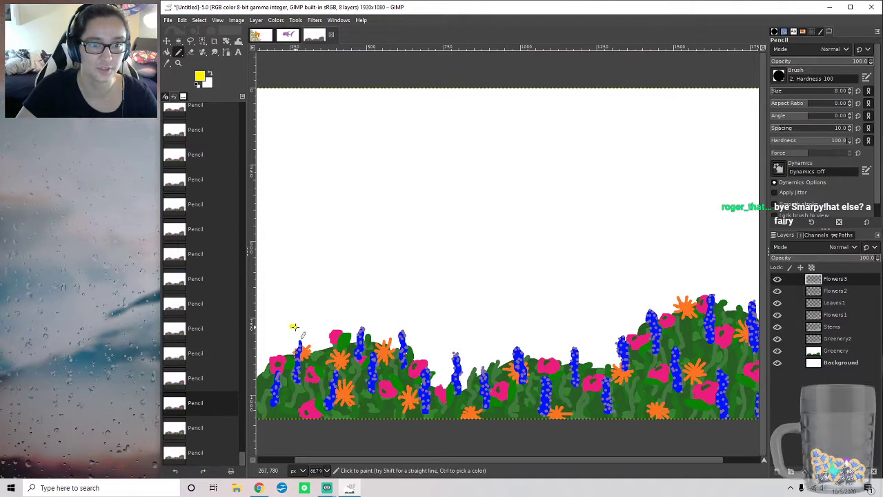
# Step: Paint small yellow bee bodies on several pink and orange flowers and in the air just above the bushes
pyautogui.hotkey('ctrl', 'y')
pyautogui.hotkey('ctrl', 'y')
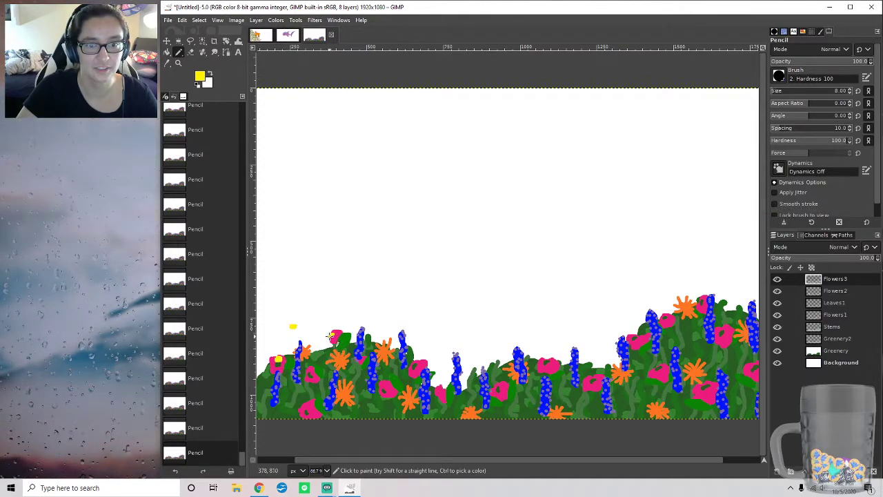
pyautogui.click(418, 334)
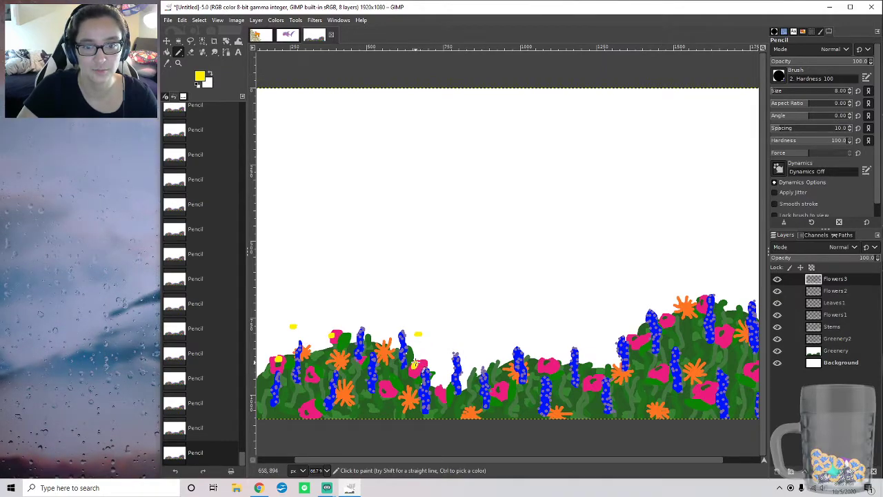
pyautogui.click(543, 363)
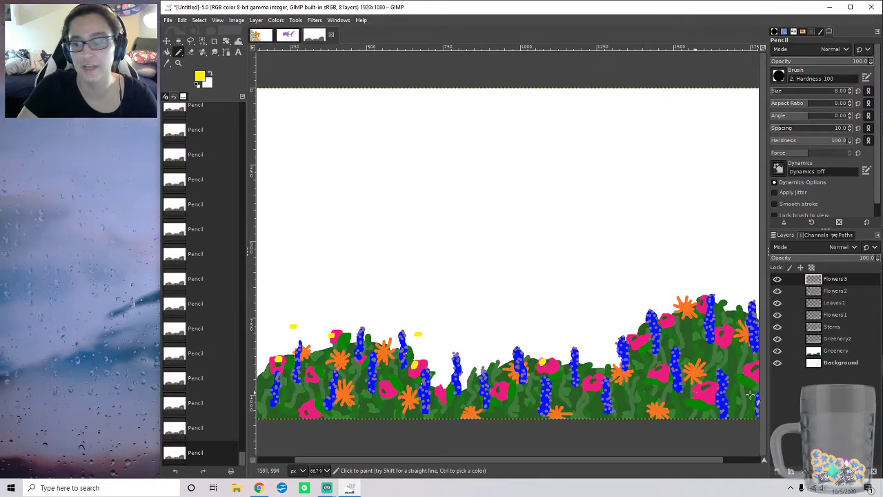
pyautogui.click(258, 488)
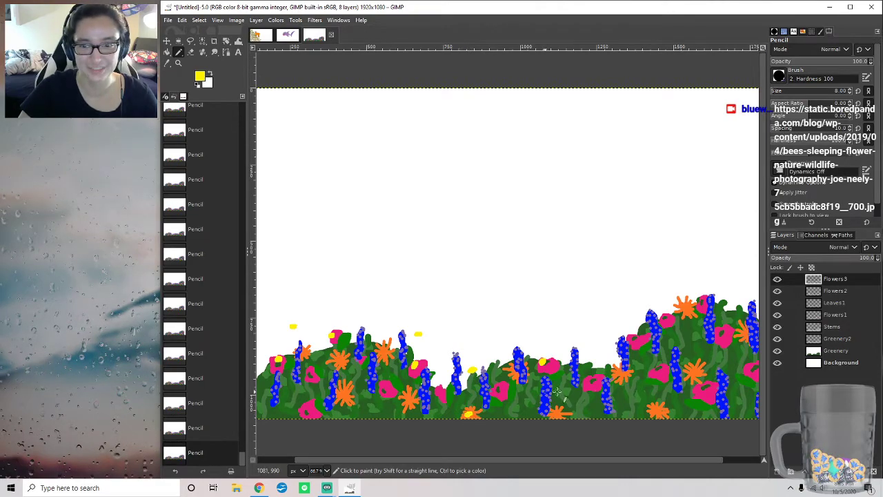
pyautogui.click(602, 347)
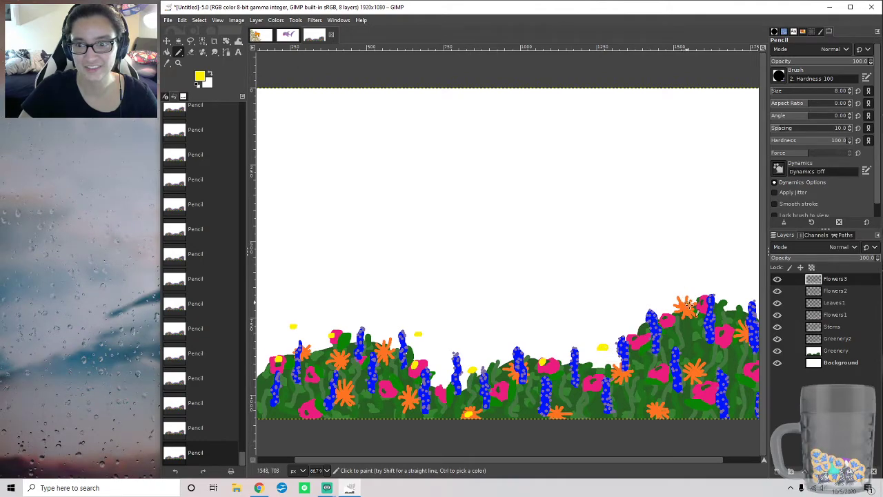
pyautogui.click(738, 297)
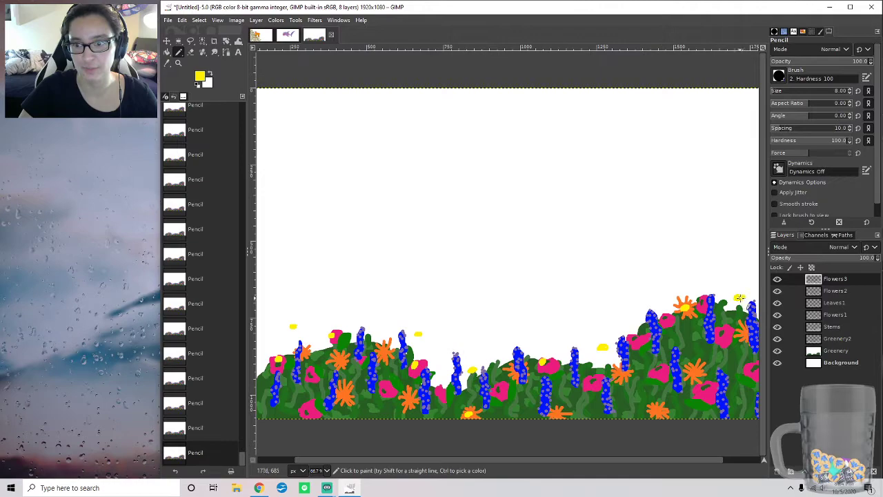
# Step: Add a new layer named Bees above Flowers3
pyautogui.rightClick(838, 280)
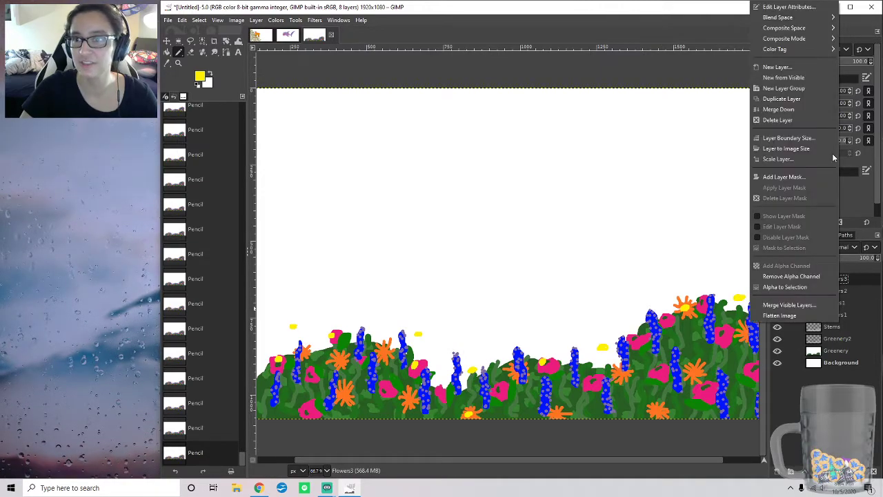
pyautogui.click(771, 78)
pyautogui.write('Bees')
pyautogui.press('Return')
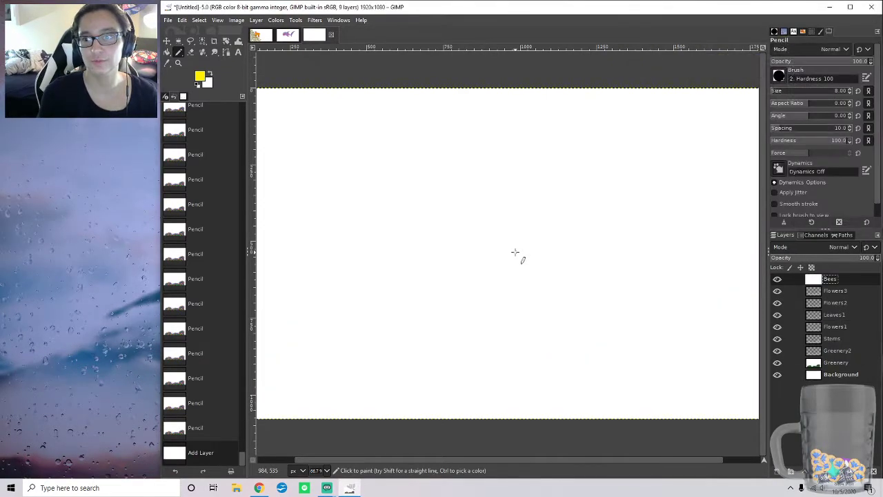
# Step: Make the white Bees layer transparent with Color to Alpha
pyautogui.click(314, 20)
pyautogui.moveTo(268, 21)
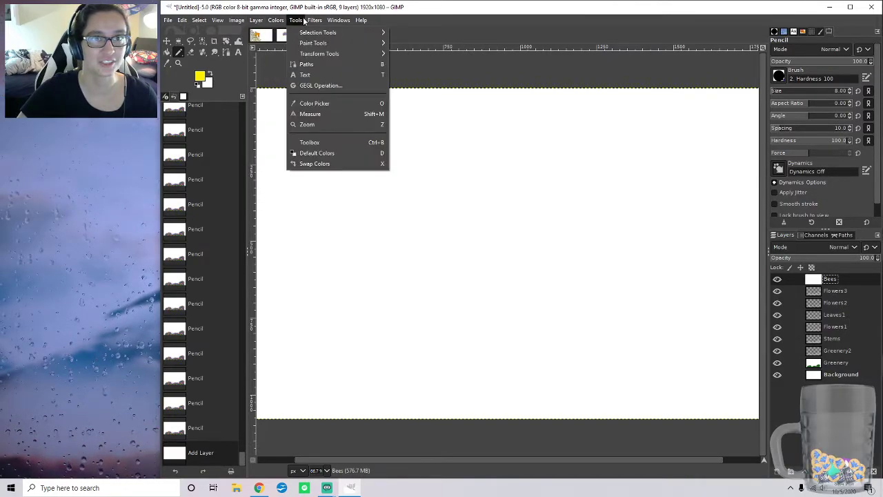
pyautogui.moveTo(304, 124)
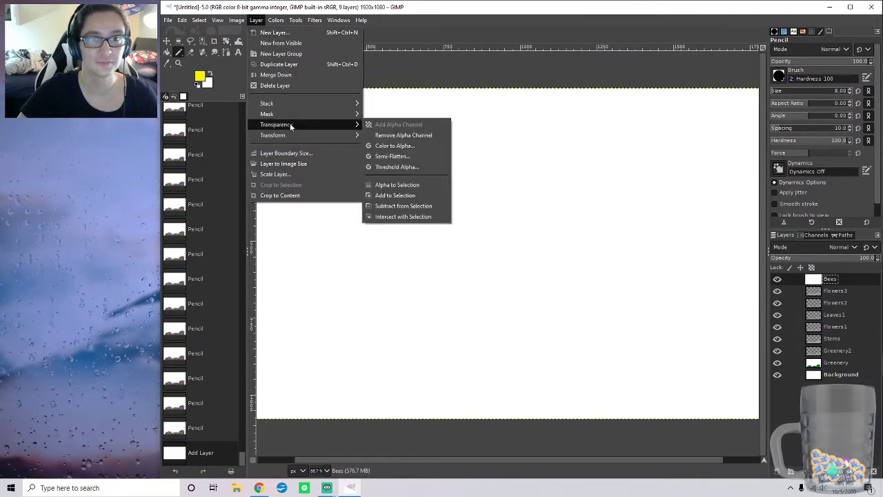
pyautogui.click(419, 145)
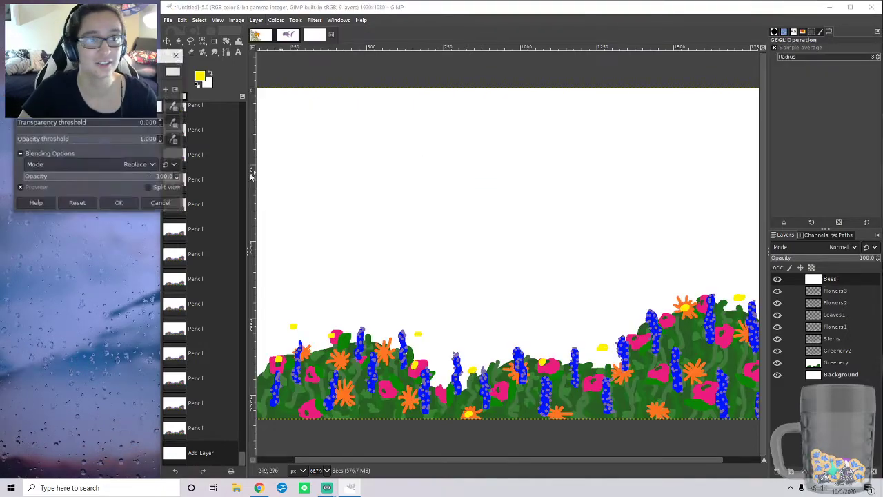
pyautogui.click(117, 200)
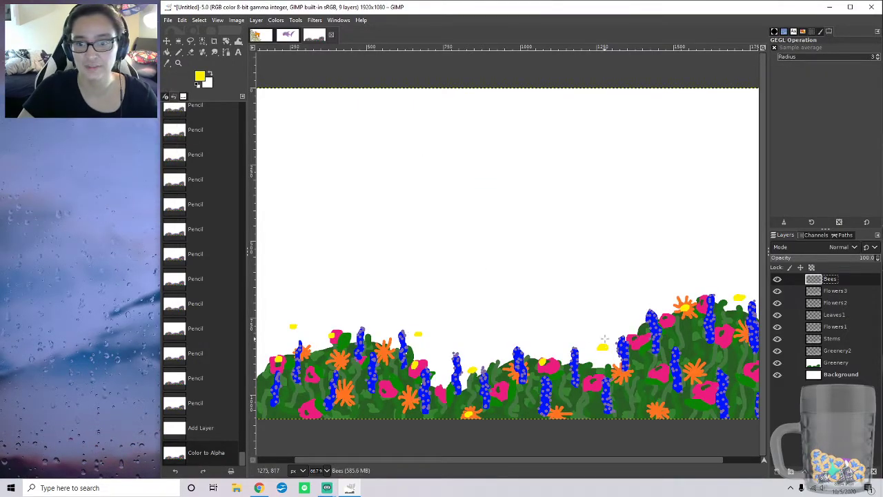
# Step: Pencil yellow bee bodies on the Bees layer over an orange flower and the rightmost pink flower of the right bush
pyautogui.press('n')
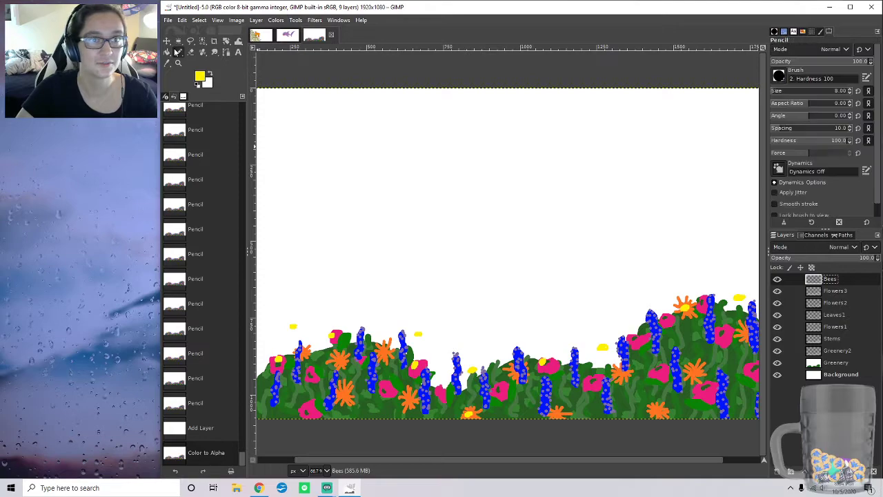
pyautogui.click(693, 371)
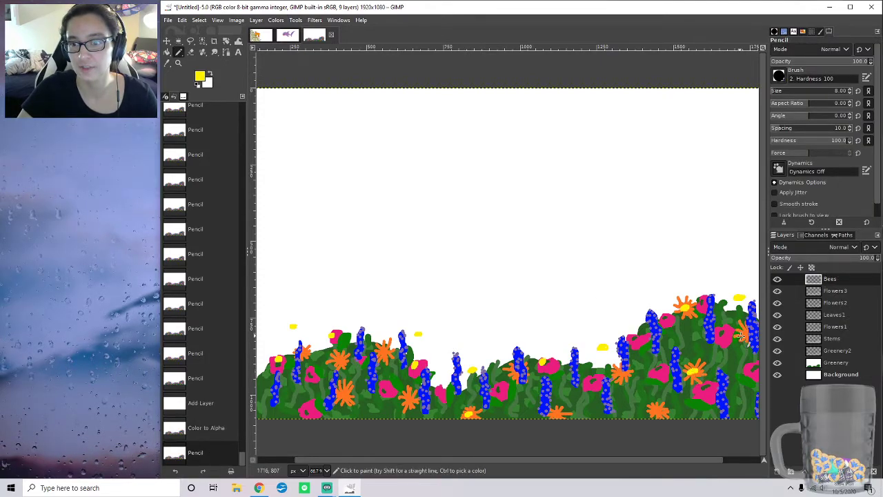
pyautogui.click(750, 370)
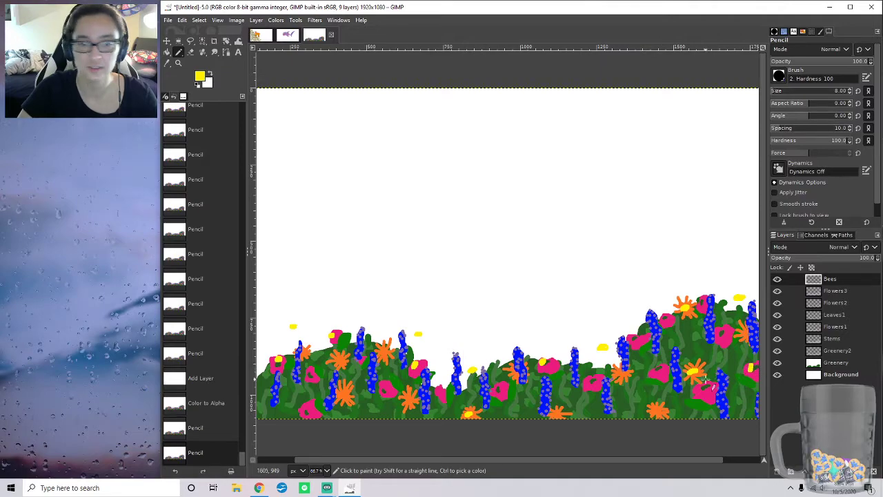
# Step: Reset the foreground colour to black and pencil stripes on the yellow bees on and above the left bush
pyautogui.click(197, 85)
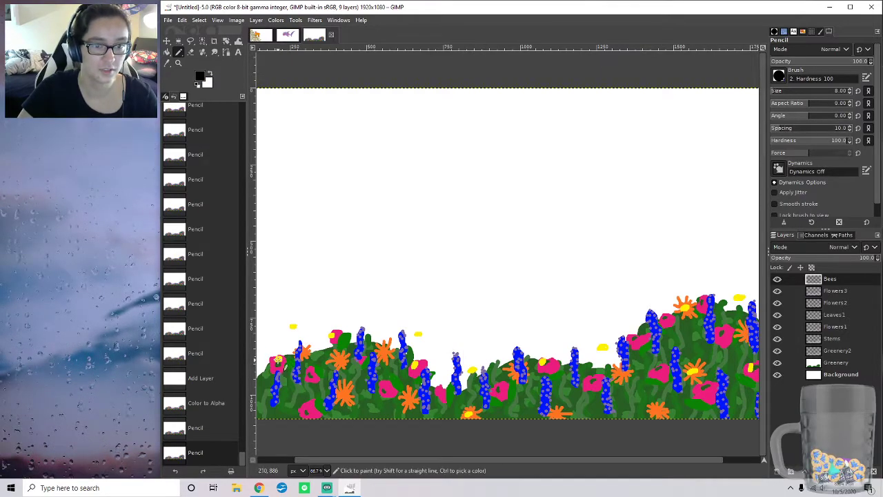
pyautogui.click(276, 359)
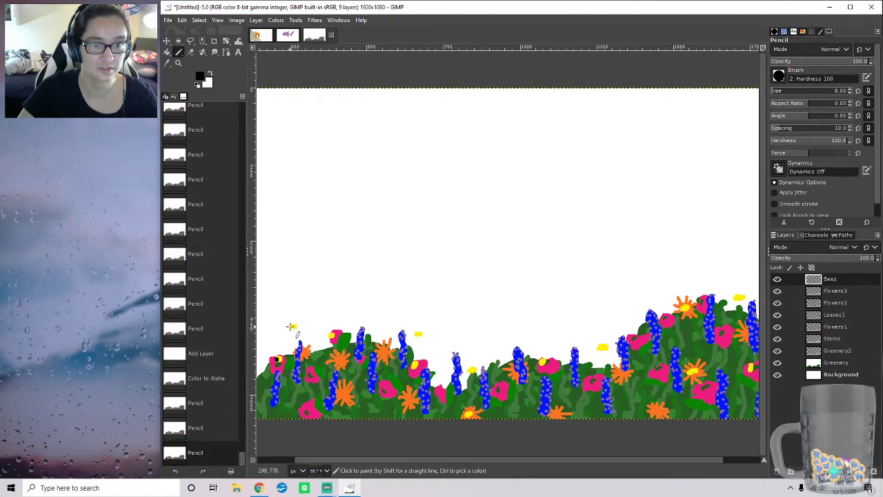
pyautogui.click(292, 327)
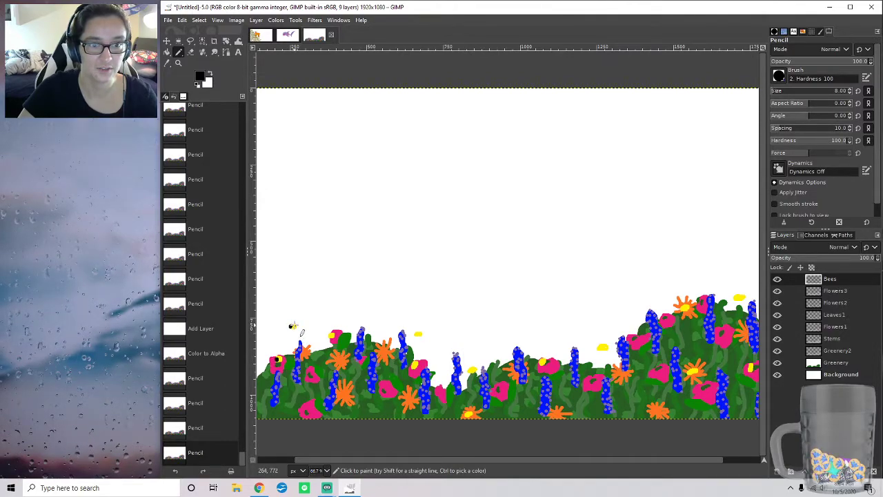
pyautogui.click(294, 325)
pyautogui.click(279, 357)
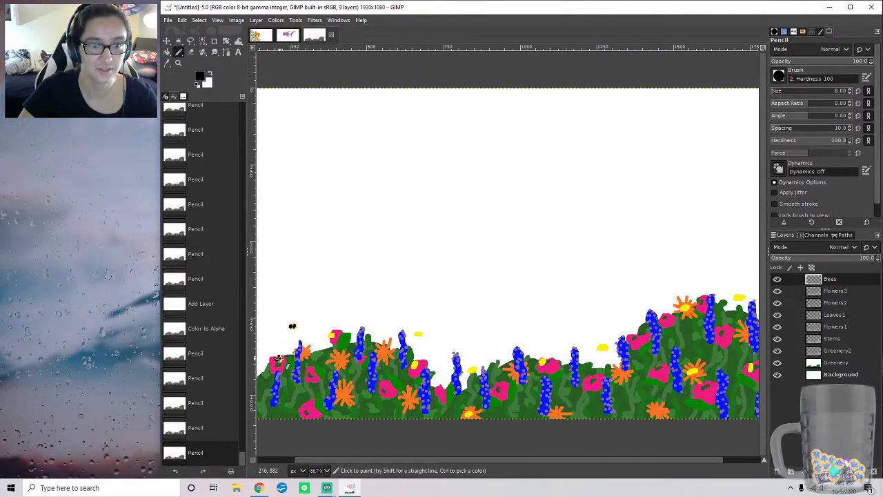
pyautogui.click(331, 334)
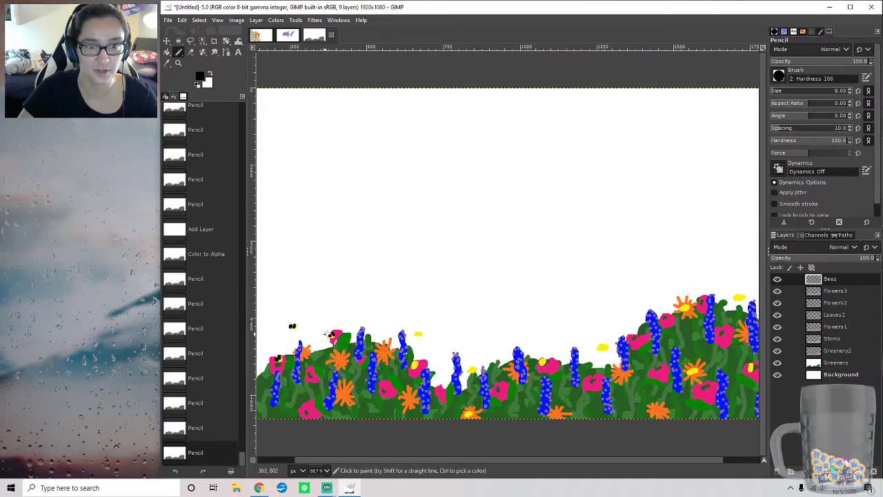
pyautogui.click(416, 335)
pyautogui.click(417, 335)
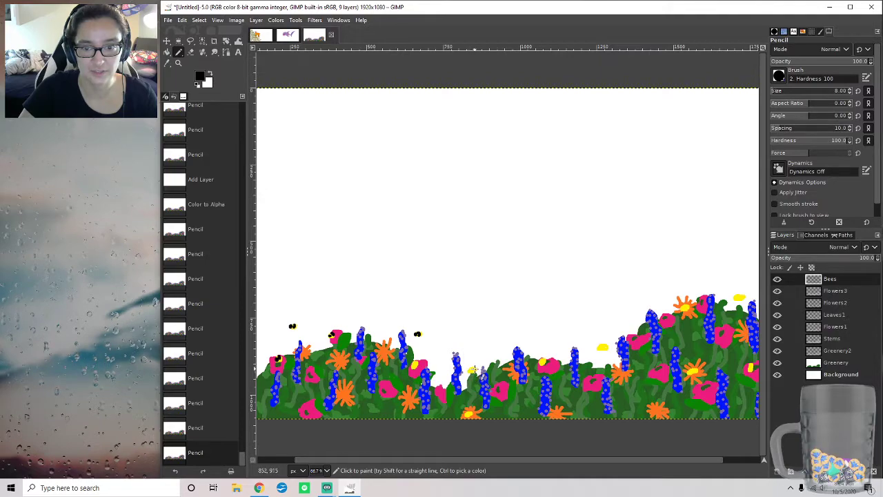
# Step: Pencil black stripes on the remaining yellow bees, from the gap beside the left bush across to the right bush
pyautogui.click(472, 370)
pyautogui.click(473, 372)
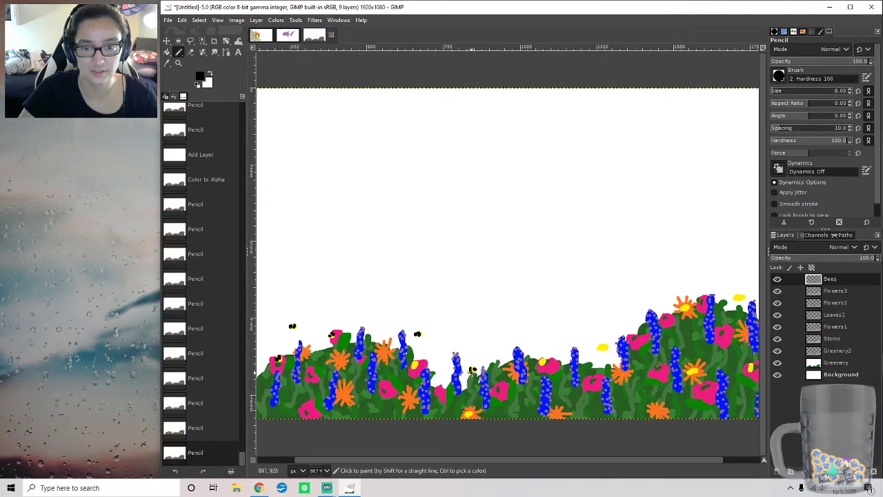
pyautogui.click(416, 365)
pyautogui.click(418, 367)
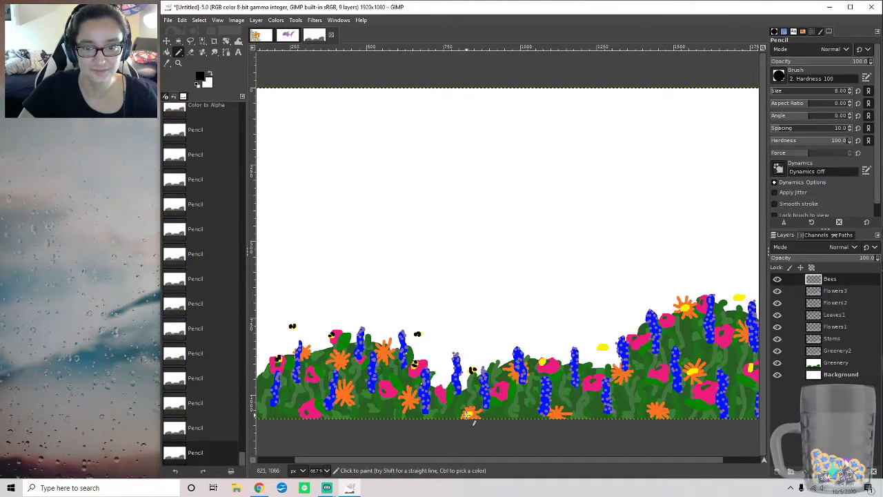
pyautogui.click(472, 419)
pyautogui.click(469, 413)
pyautogui.click(470, 414)
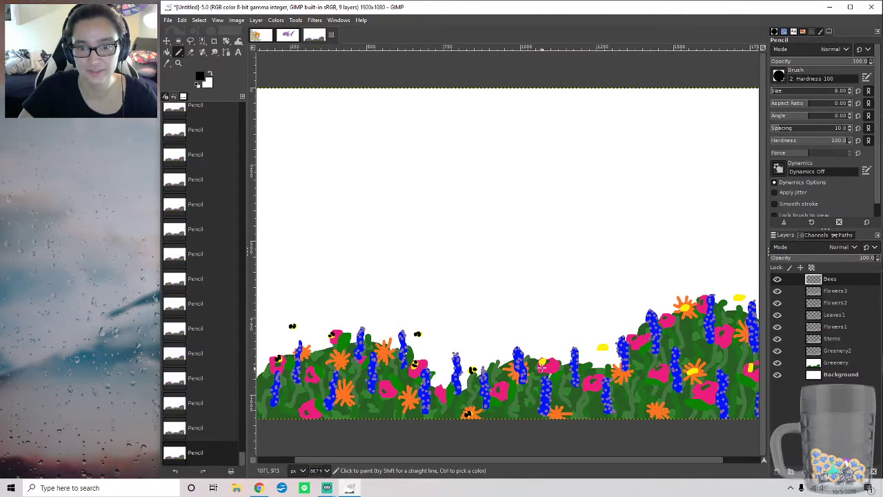
pyautogui.click(542, 362)
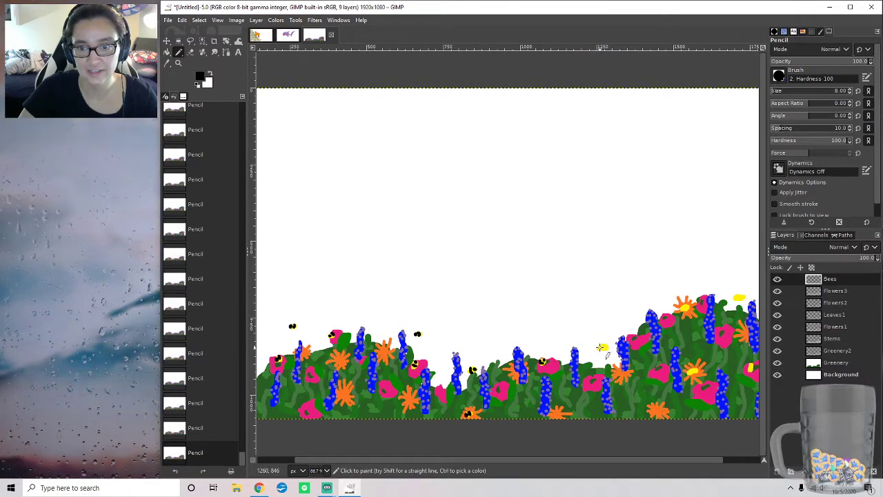
pyautogui.click(599, 348)
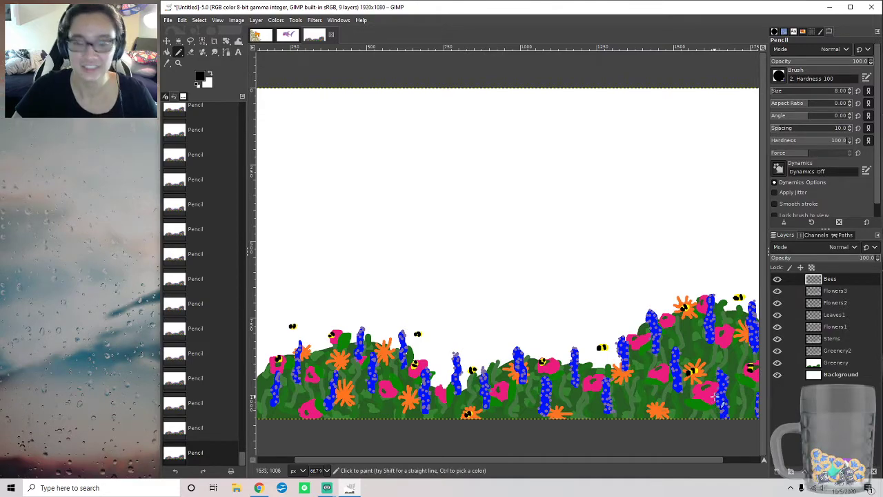
pyautogui.hotkey('ctrl', 'z')
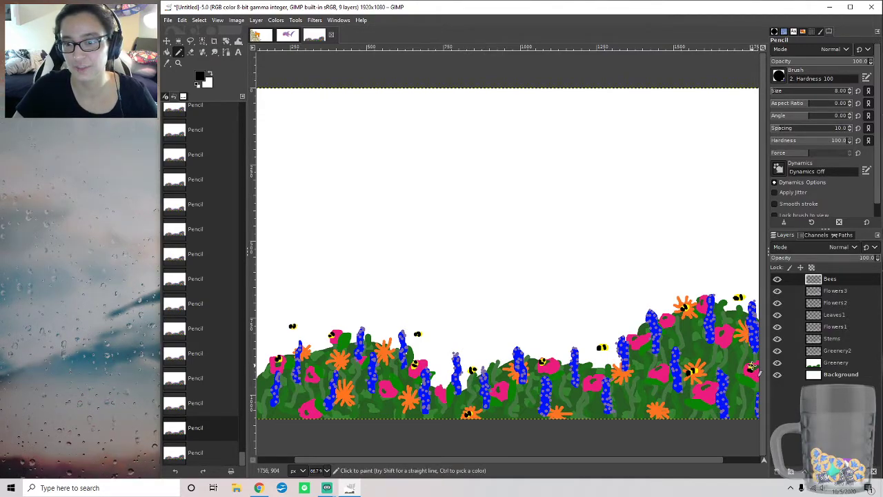
pyautogui.hotkey('ctrl', 'y')
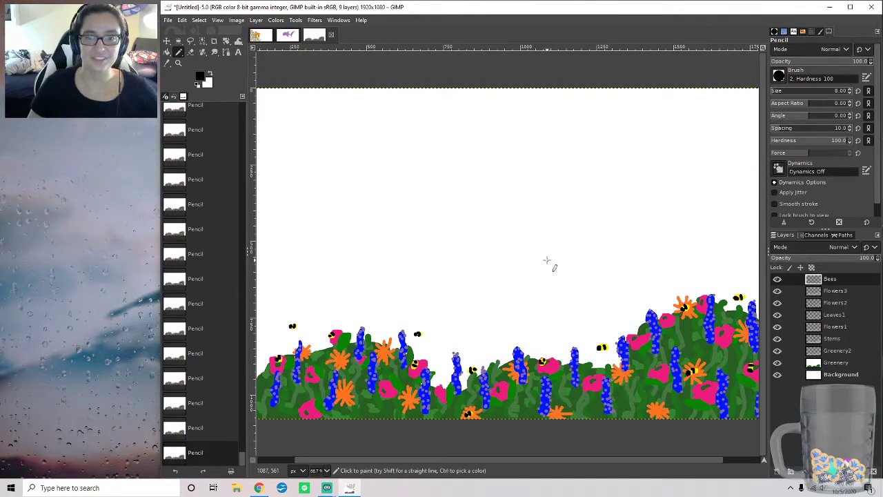
# Step: Set the pencil size to 4 and add small black detail strokes to the bees across the garden
pyautogui.click(850, 94)
pyautogui.click(850, 94)
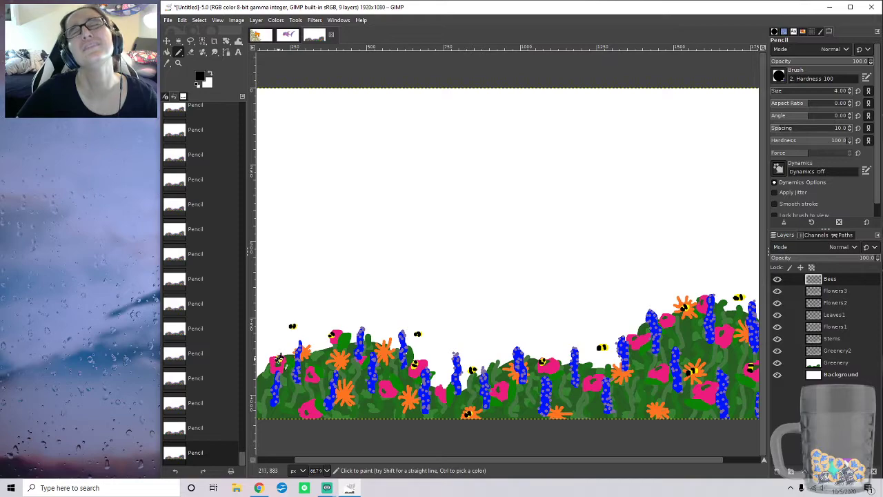
pyautogui.click(278, 357)
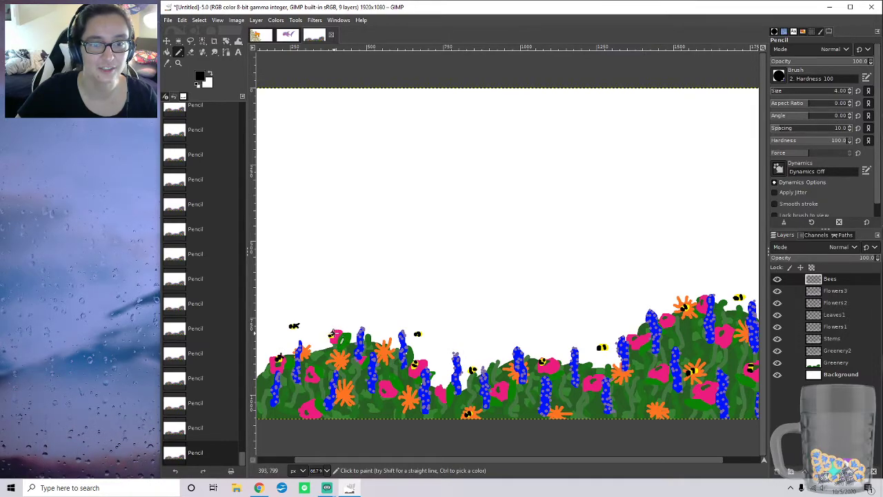
pyautogui.click(422, 334)
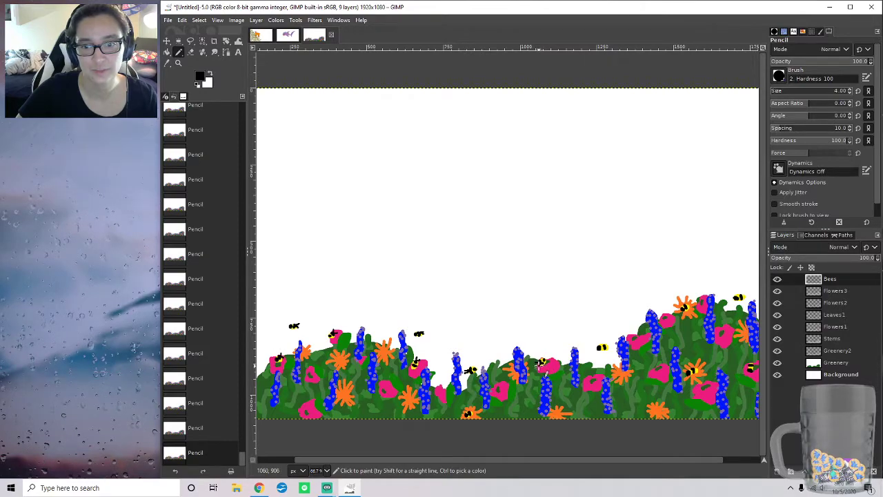
pyautogui.moveTo(604, 346); pyautogui.dragTo(606, 343)
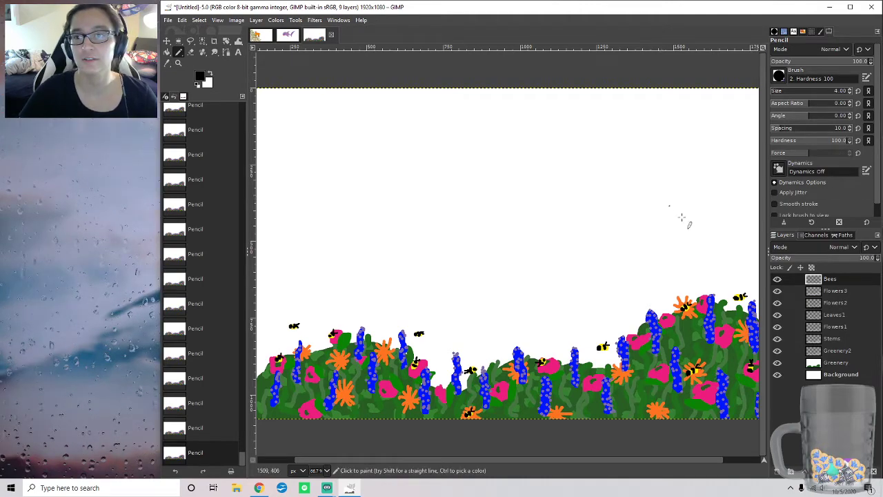
# Step: Add a new layer named Dragon above Bees
pyautogui.rightClick(784, 279)
pyautogui.click(829, 66)
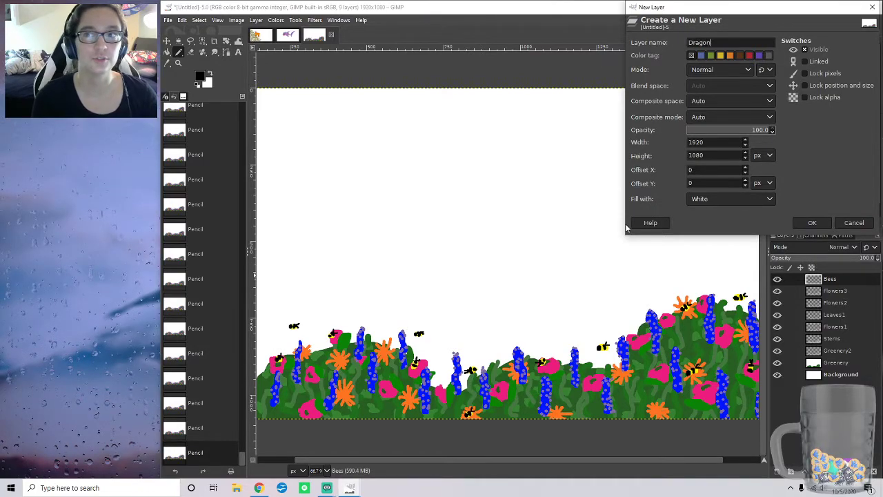
pyautogui.press('Return')
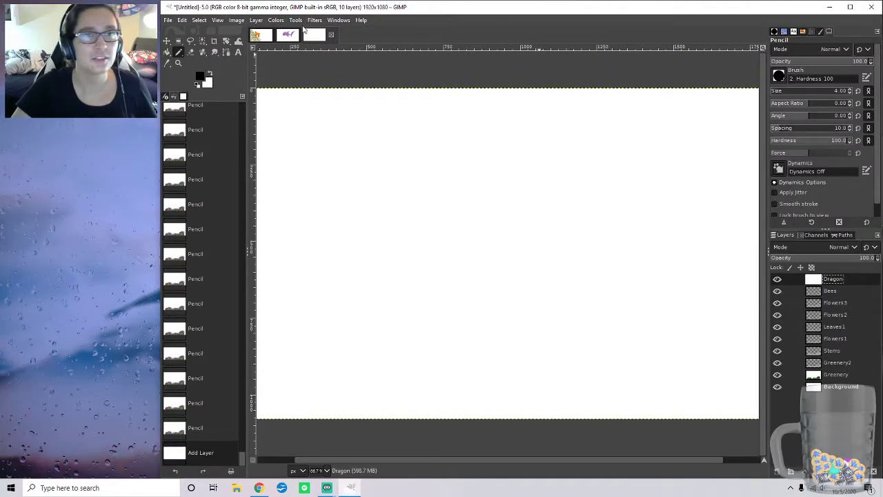
# Step: Make the white Dragon layer transparent with Color to Alpha
pyautogui.click(256, 20)
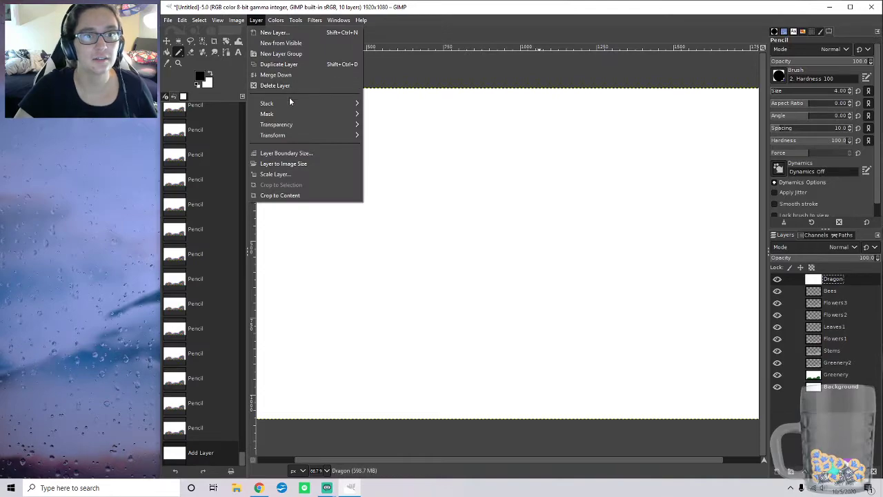
pyautogui.moveTo(296, 20)
pyautogui.moveTo(256, 20)
pyautogui.moveTo(303, 126)
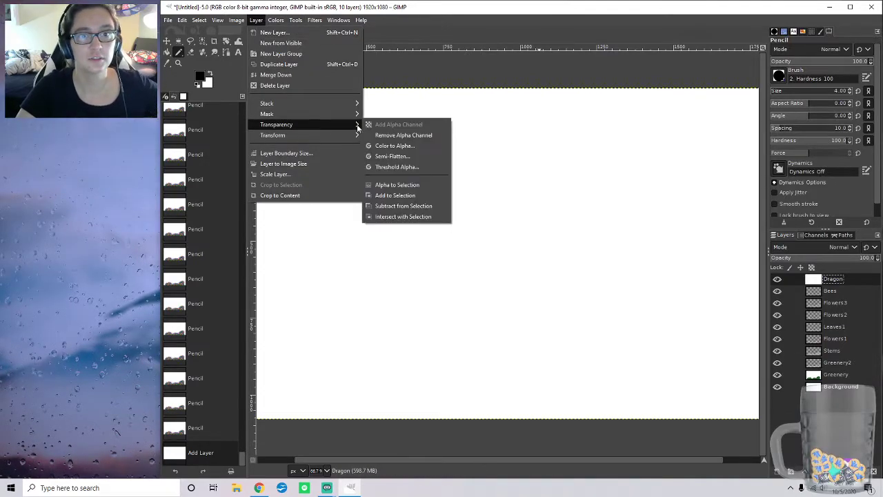
pyautogui.click(398, 146)
pyautogui.click(122, 201)
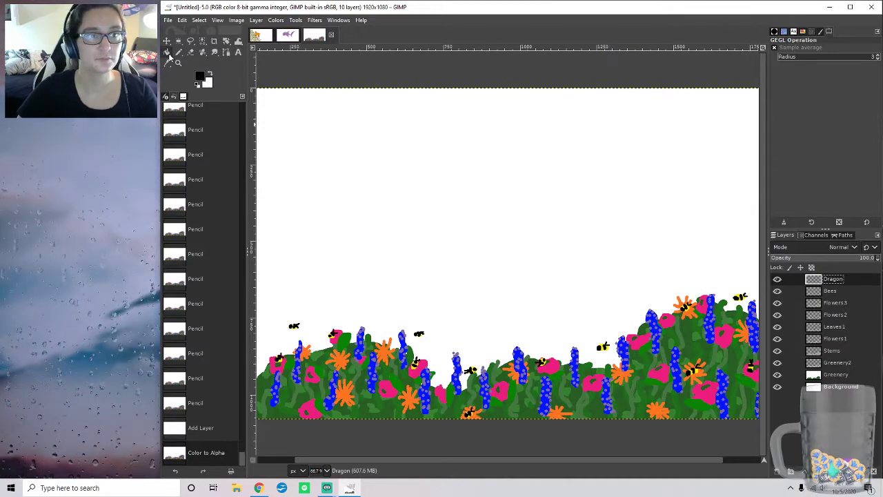
# Step: Try a Bucket Fill with the Sky pattern on the Dragon layer, then undo the fill
pyautogui.click(168, 54)
pyautogui.click(200, 76)
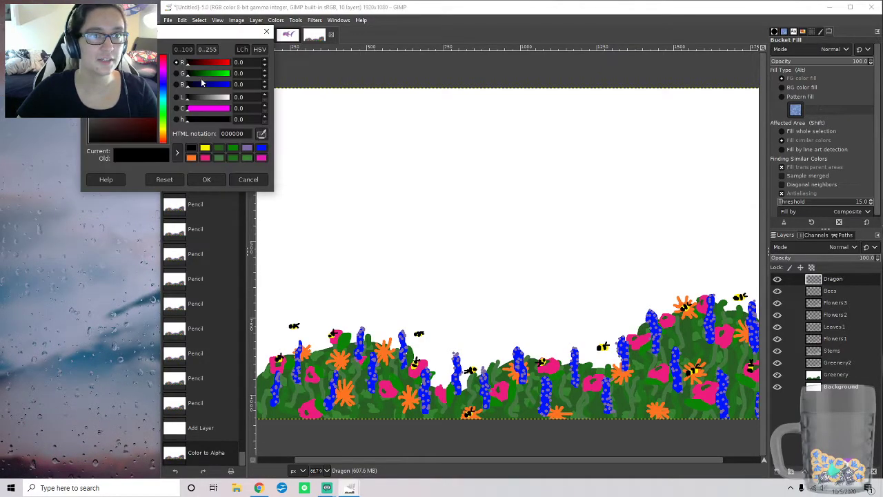
pyautogui.click(249, 179)
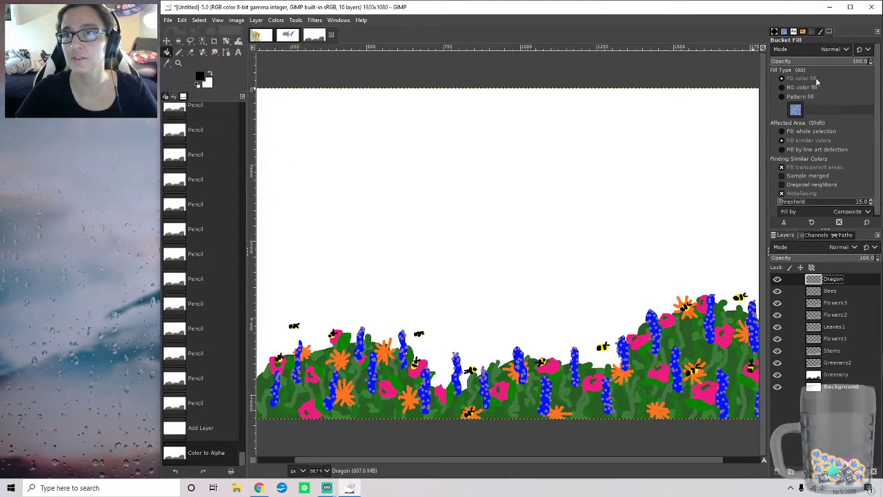
pyautogui.click(799, 97)
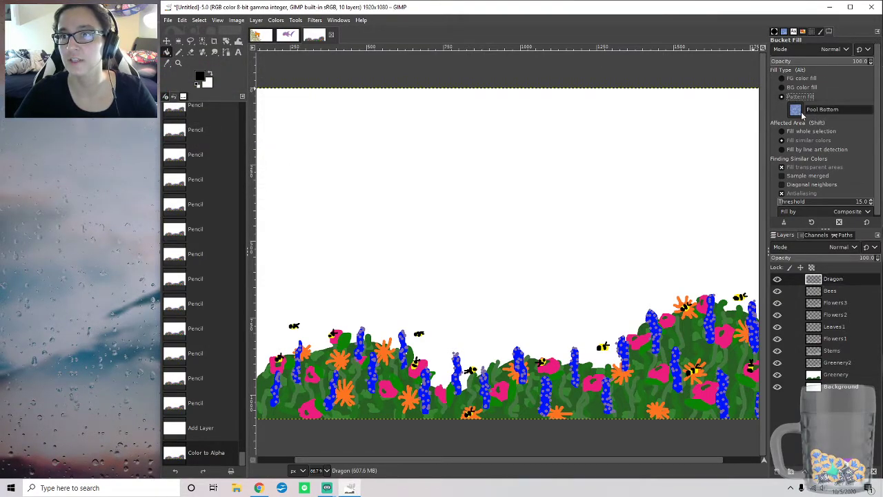
pyautogui.click(796, 110)
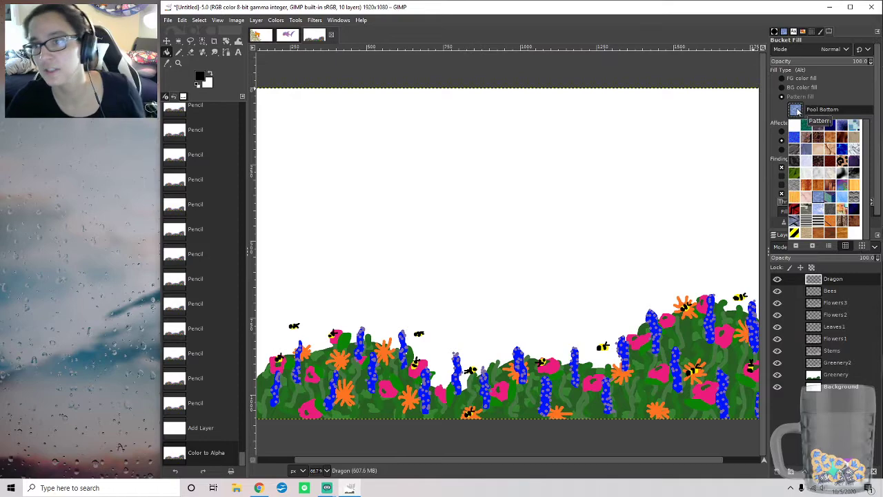
pyautogui.click(819, 208)
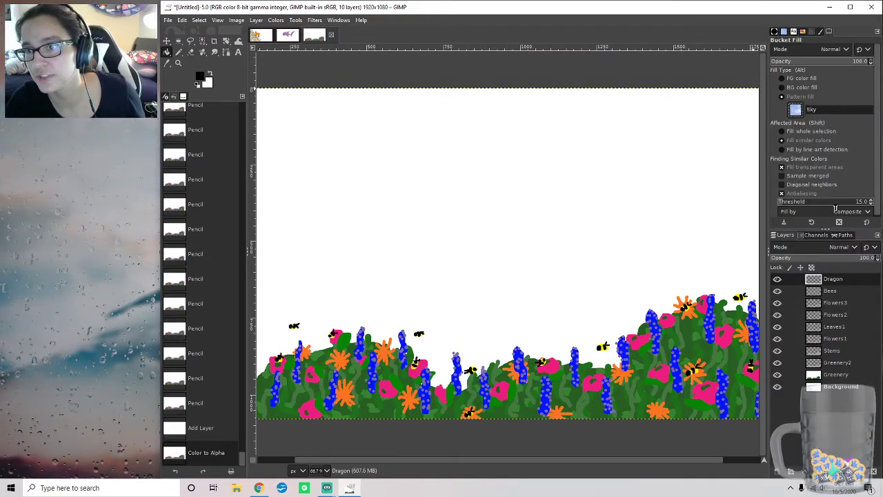
pyautogui.click(674, 172)
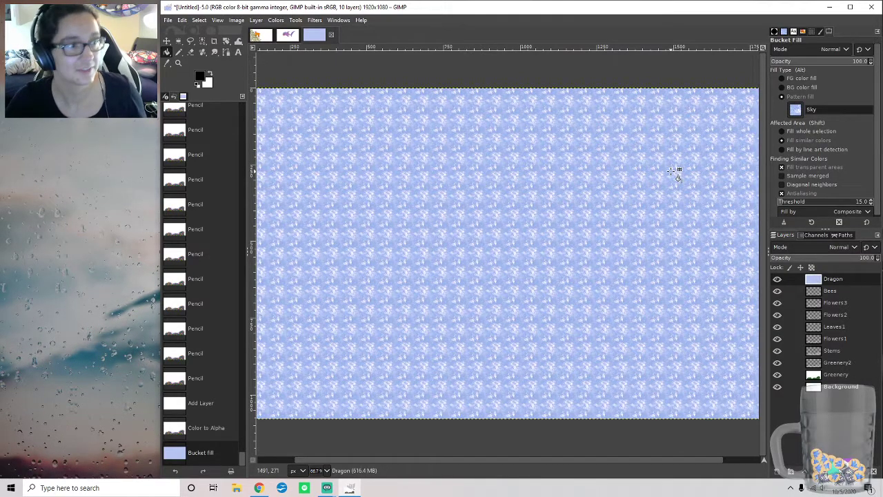
pyautogui.hotkey('ctrl', 'z')
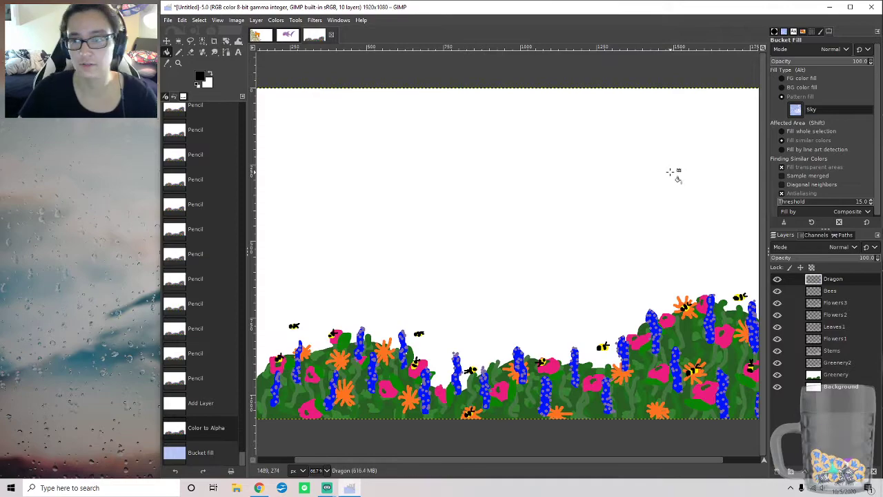
# Step: Switch Bucket Fill back to foreground colour fill and set the foreground to light blue b4e9ff
pyautogui.click(786, 78)
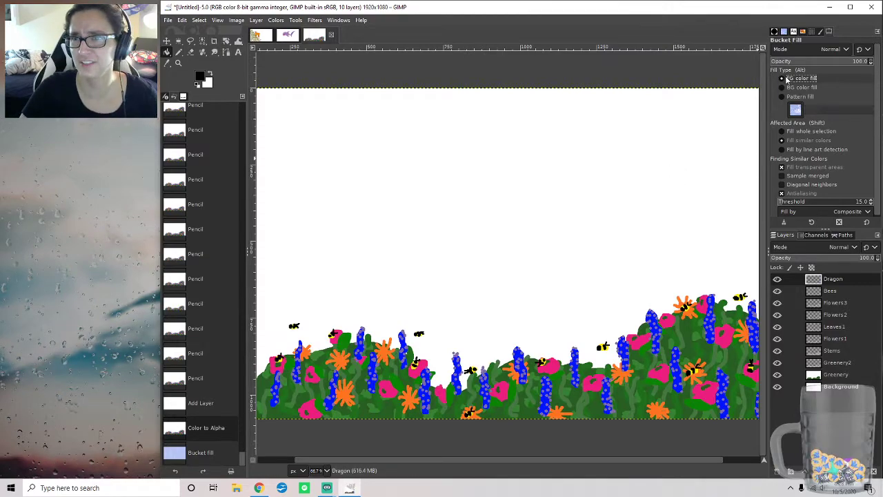
pyautogui.click(200, 76)
pyautogui.click(163, 94)
pyautogui.moveTo(131, 69); pyautogui.dragTo(108, 56)
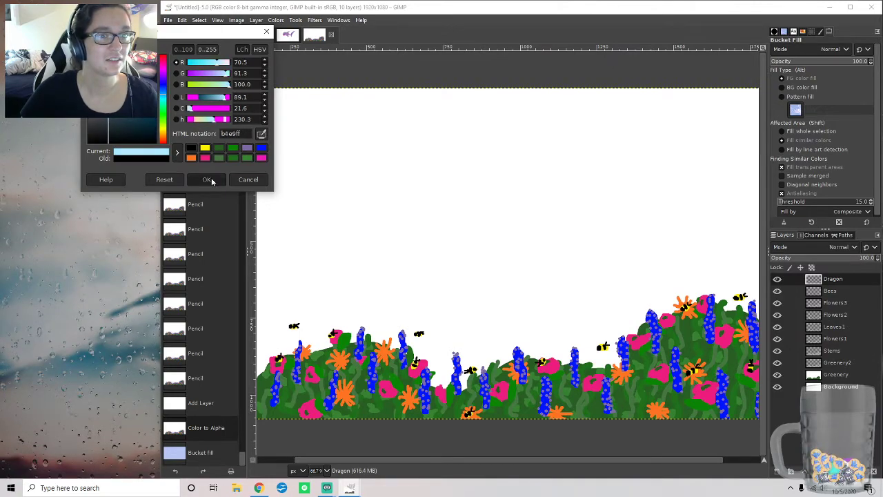
pyautogui.click(206, 179)
# Step: Try the light blue fill on the Dragon layer, undo it, and try it on the Background layer
pyautogui.click(330, 168)
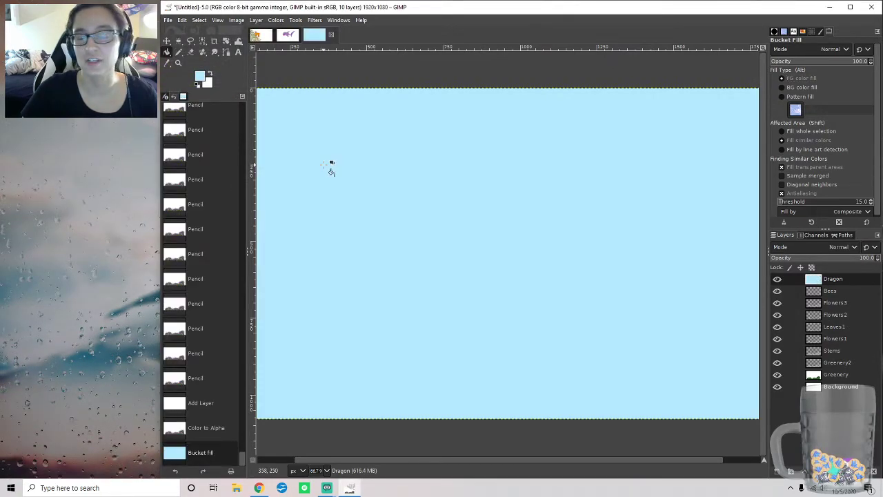
pyautogui.hotkey('ctrl', 'z')
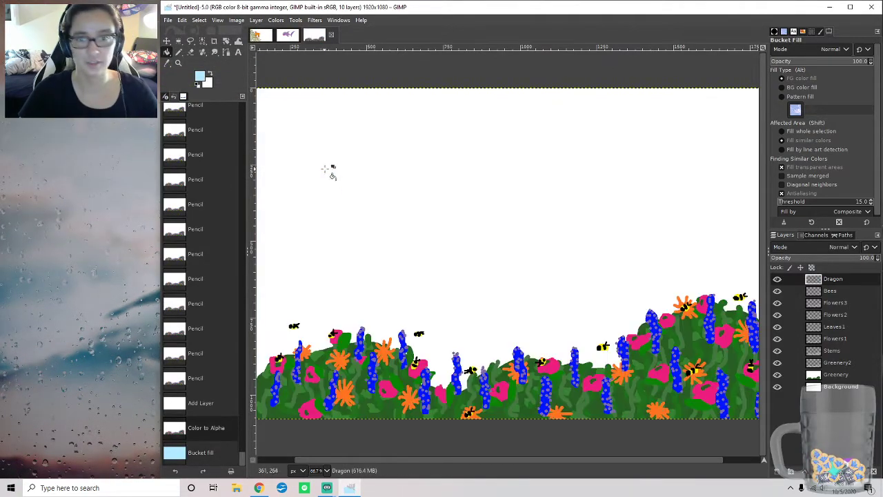
pyautogui.click(838, 387)
pyautogui.click(595, 271)
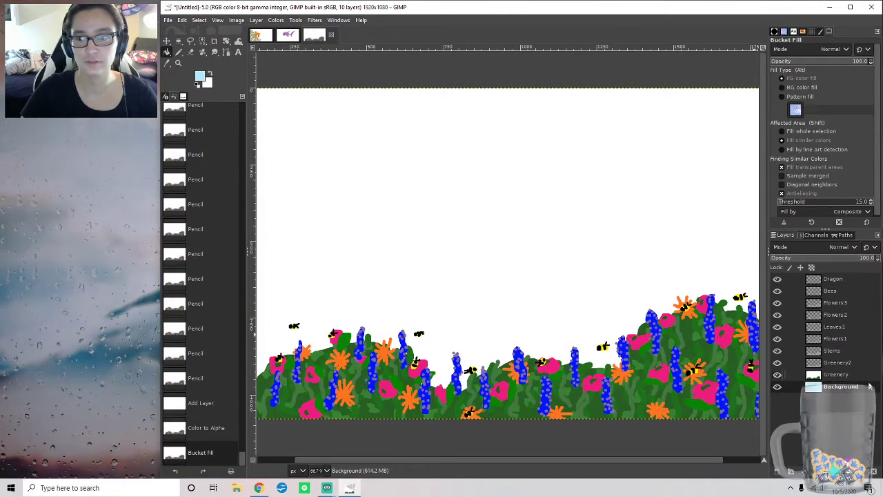
# Step: Select the Greenery layer, try the light blue Bucket Fill on its sky area, and undo the fill
pyautogui.click(836, 375)
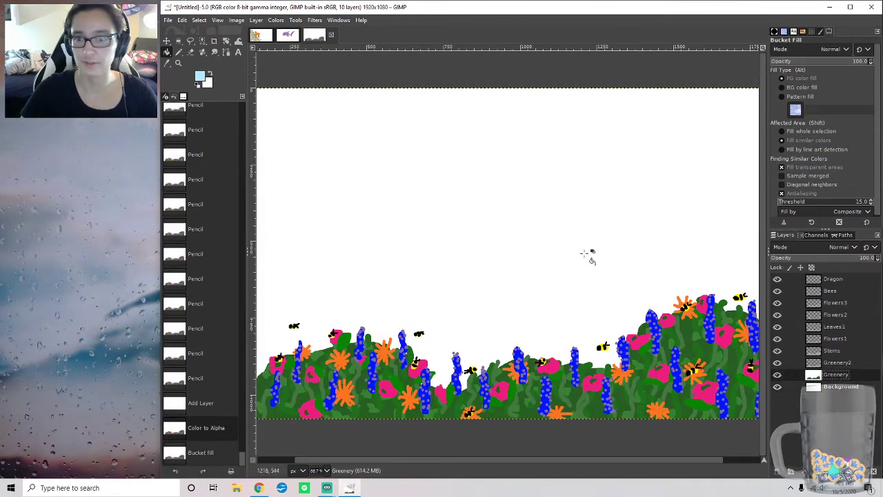
pyautogui.click(565, 243)
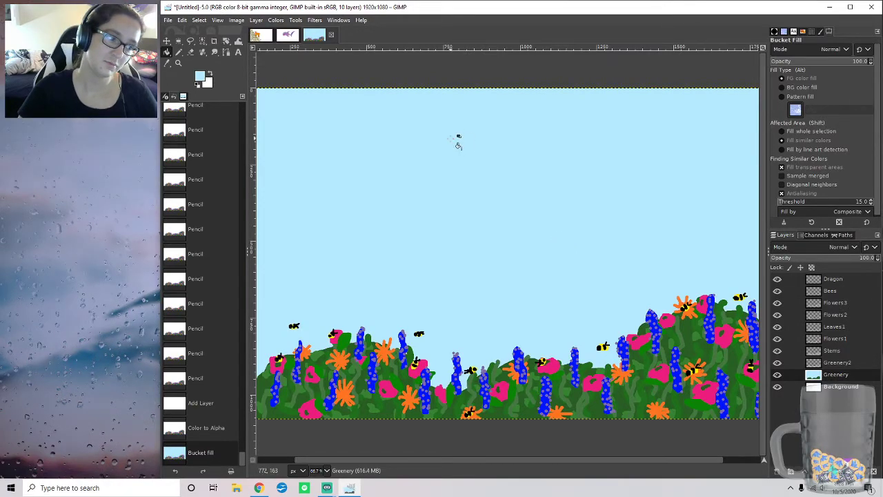
pyautogui.hotkey('ctrl', 'z')
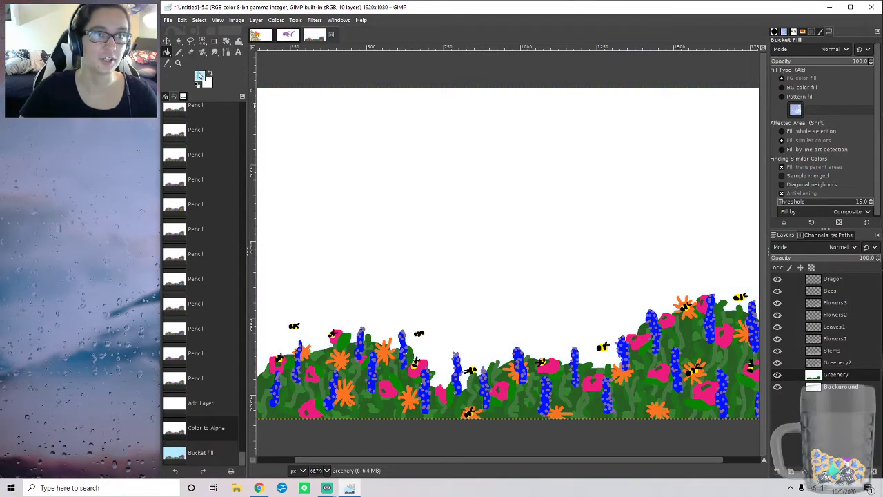
# Step: Set the foreground to very pale blue e4f2f8 and fill the Greenery layer's sky area with it
pyautogui.click(200, 76)
pyautogui.moveTo(108, 57); pyautogui.dragTo(94, 57)
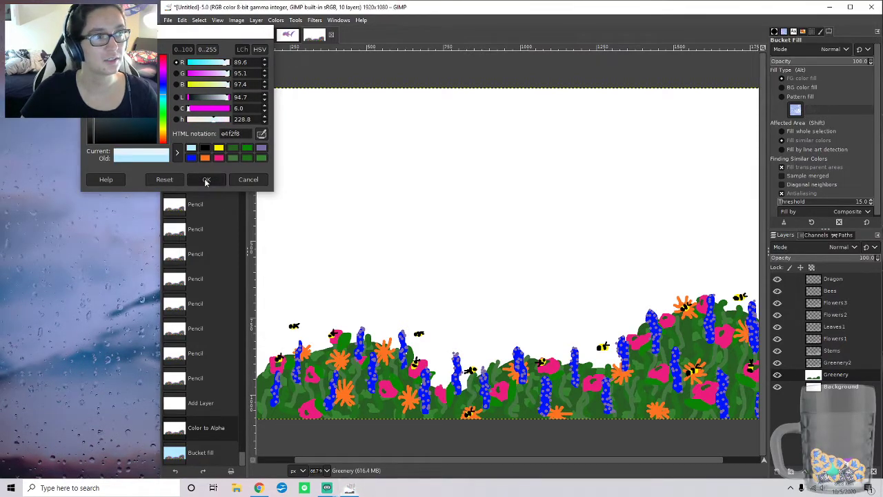
pyautogui.click(206, 180)
pyautogui.click(404, 185)
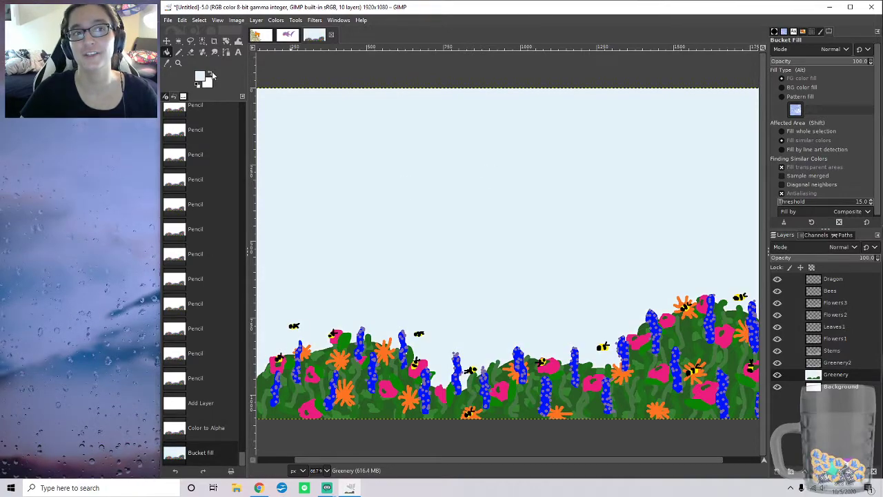
# Step: Ready the Pencil in white at size 19 and add a white-filled layer named Clouds above the Dragon layer
pyautogui.click(178, 52)
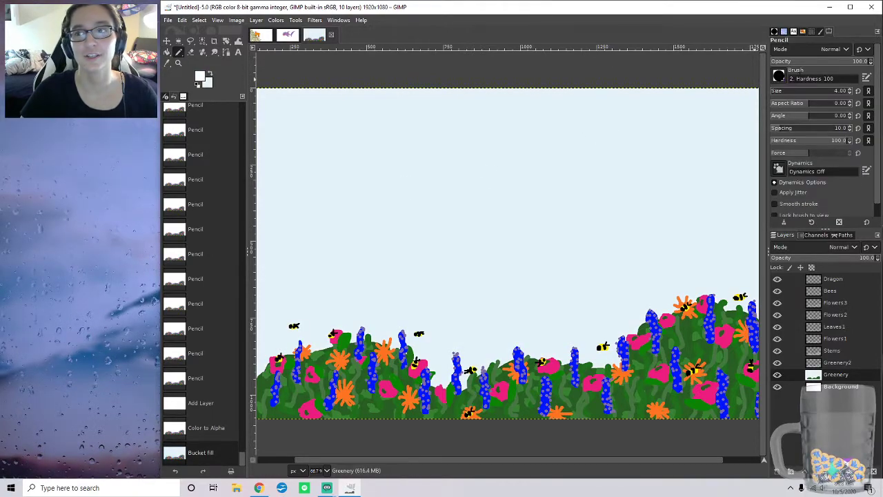
pyautogui.click(850, 89)
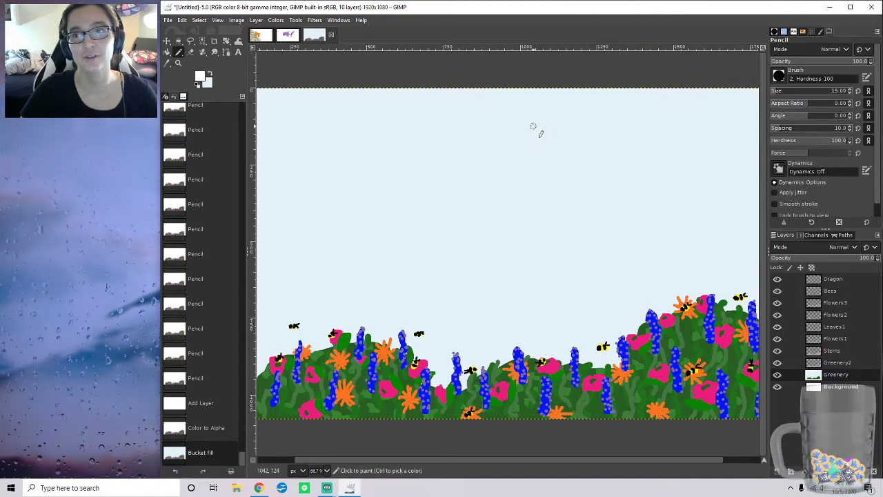
pyautogui.click(832, 279)
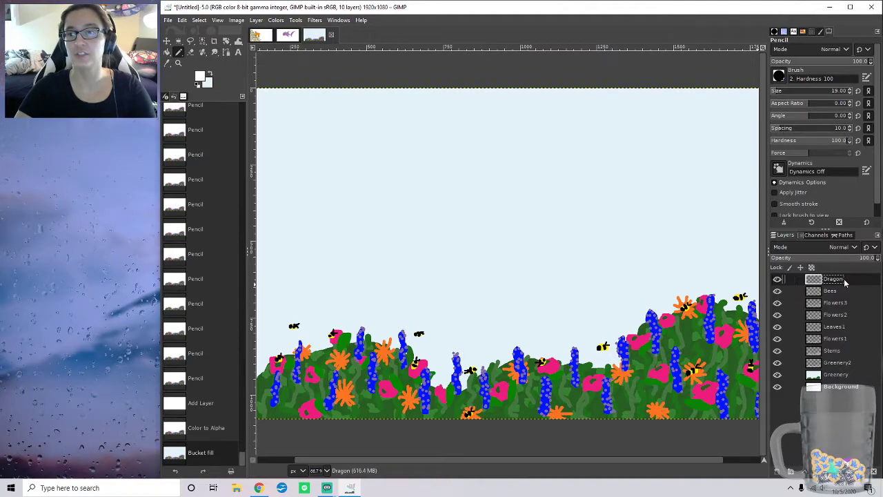
pyautogui.rightClick(845, 282)
pyautogui.click(816, 76)
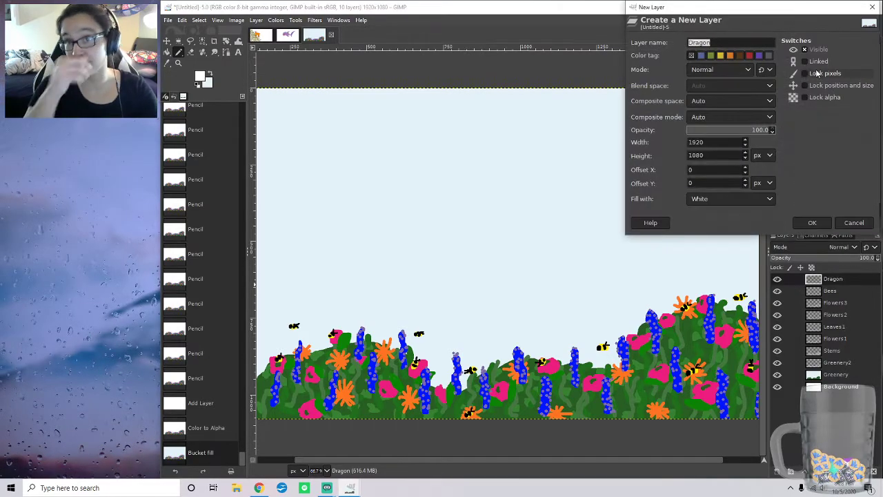
pyautogui.write('Clouds')
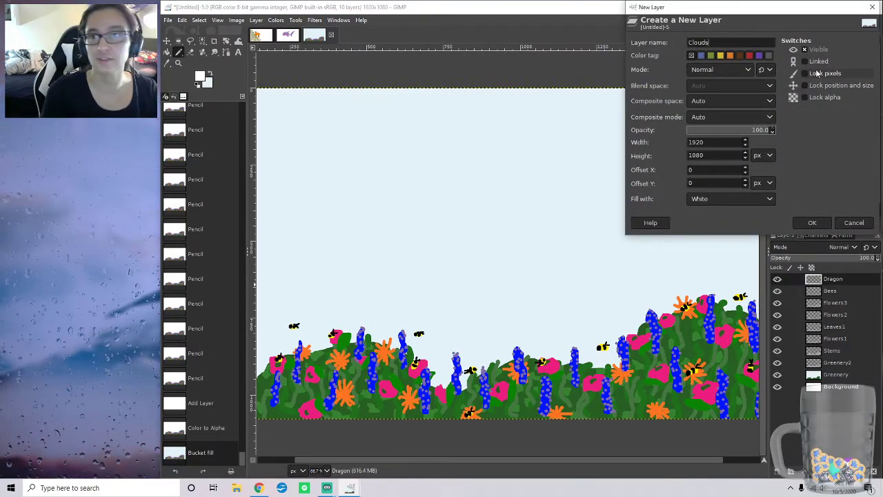
pyautogui.press('Return')
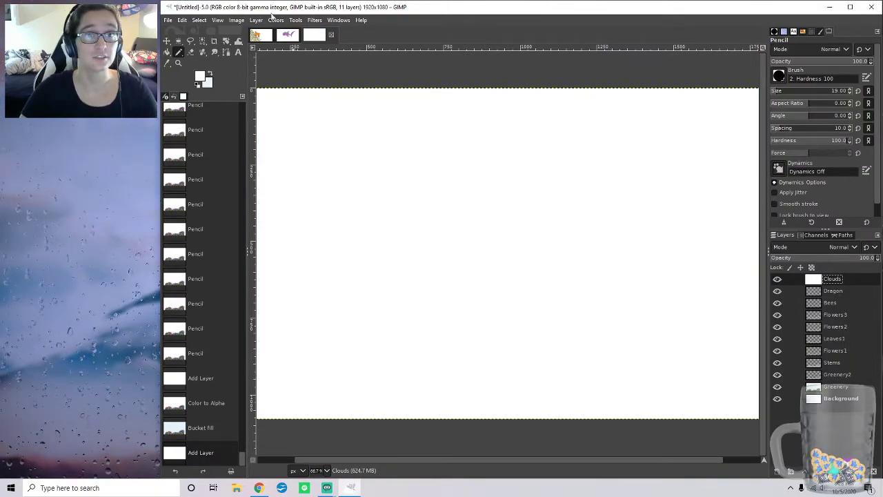
# Step: Make the white Clouds layer transparent with Color to Alpha
pyautogui.click(256, 21)
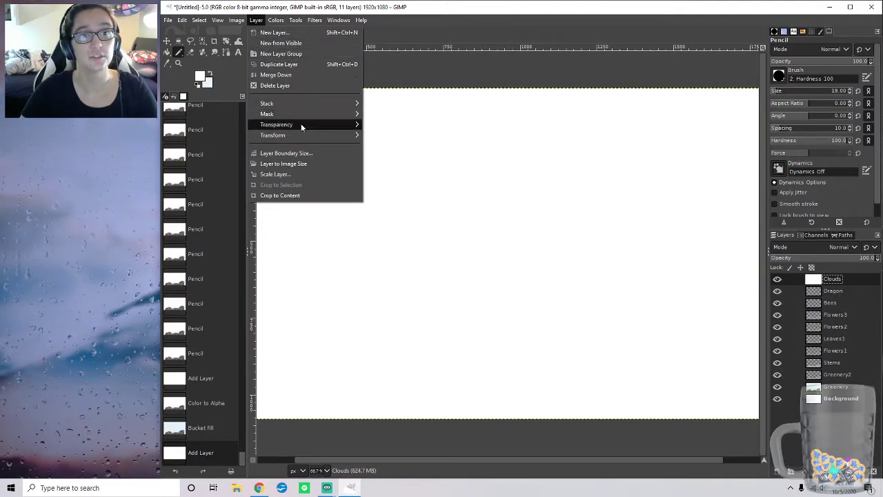
pyautogui.moveTo(339, 126)
pyautogui.click(409, 146)
pyautogui.click(122, 201)
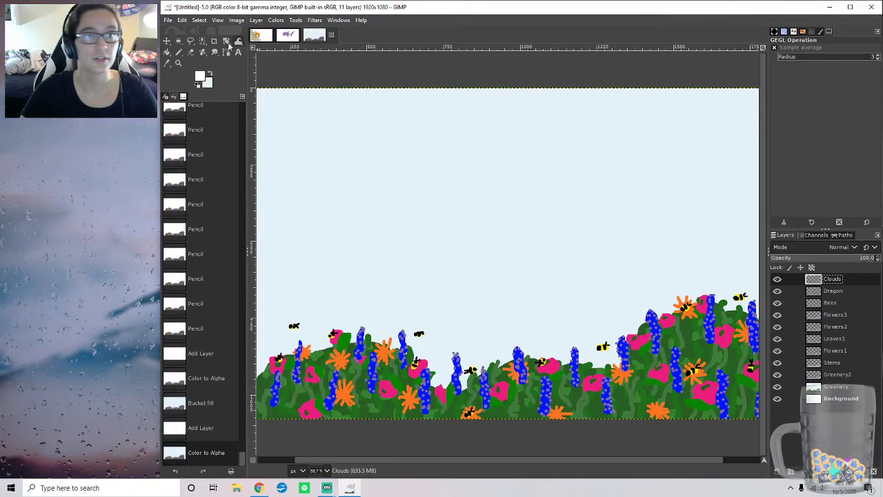
# Step: Set the Pencil size to 39 and draw a two-lobed white cloud at the sky's upper right, filling in its left lobe
pyautogui.click(178, 51)
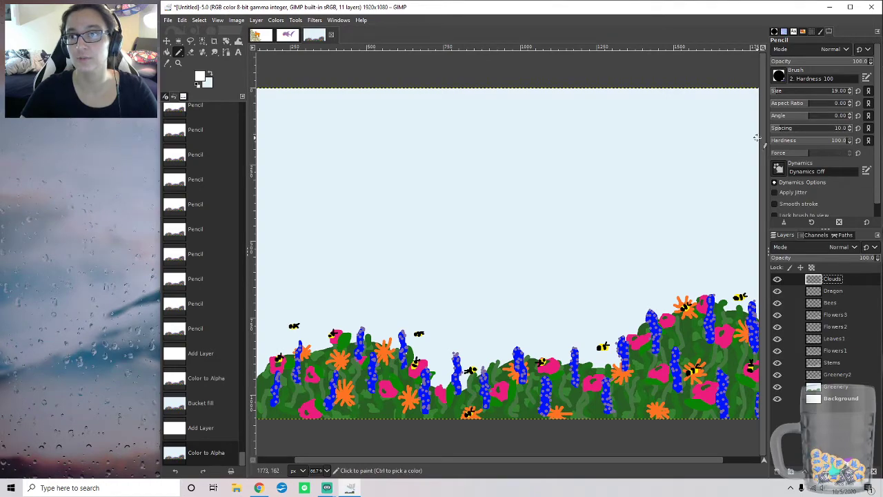
pyautogui.click(850, 89)
pyautogui.click(851, 90)
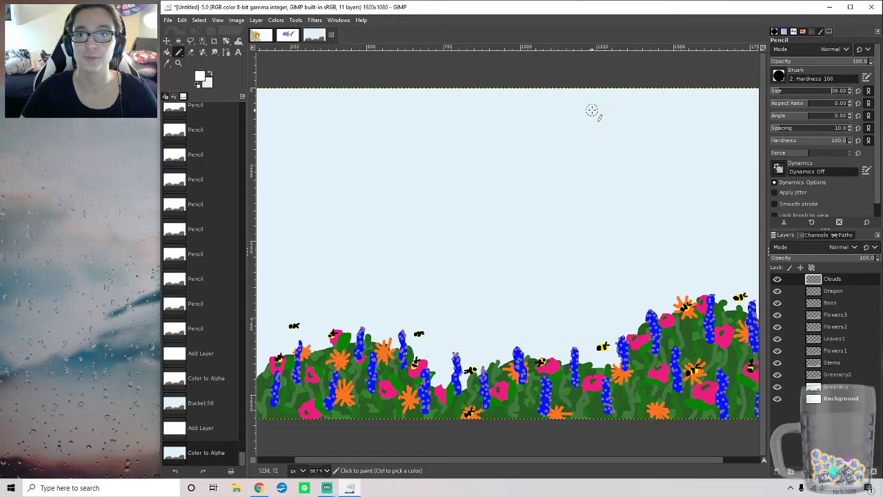
pyautogui.moveTo(566, 92)
pyautogui.mouseDown()
pyautogui.moveTo(532, 125)
pyautogui.moveTo(552, 142)
pyautogui.moveTo(623, 139)
pyautogui.moveTo(647, 118)
pyautogui.moveTo(601, 150)
pyautogui.moveTo(635, 133)
pyautogui.moveTo(655, 149)
pyautogui.moveTo(716, 161)
pyautogui.moveTo(762, 114)
pyautogui.mouseUp()
pyautogui.moveTo(567, 97)
pyautogui.mouseDown()
pyautogui.moveTo(588, 94)
pyautogui.moveTo(559, 117)
pyautogui.moveTo(637, 144)
pyautogui.moveTo(550, 137)
pyautogui.moveTo(568, 95)
pyautogui.moveTo(544, 124)
pyautogui.moveTo(602, 116)
pyautogui.moveTo(570, 128)
pyautogui.moveTo(586, 111)
pyautogui.moveTo(552, 111)
pyautogui.moveTo(544, 129)
pyautogui.moveTo(593, 114)
pyautogui.moveTo(587, 137)
pyautogui.moveTo(630, 108)
pyautogui.mouseUp()
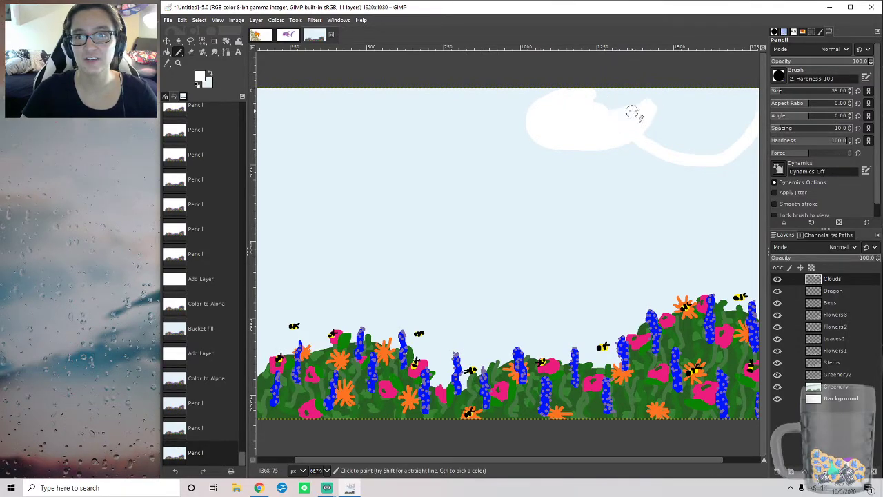
# Step: Try a white Bucket Fill inside the open right lobe of the cloud, and undo the fill
pyautogui.hotkey('shift', 'b')
pyautogui.click(700, 122)
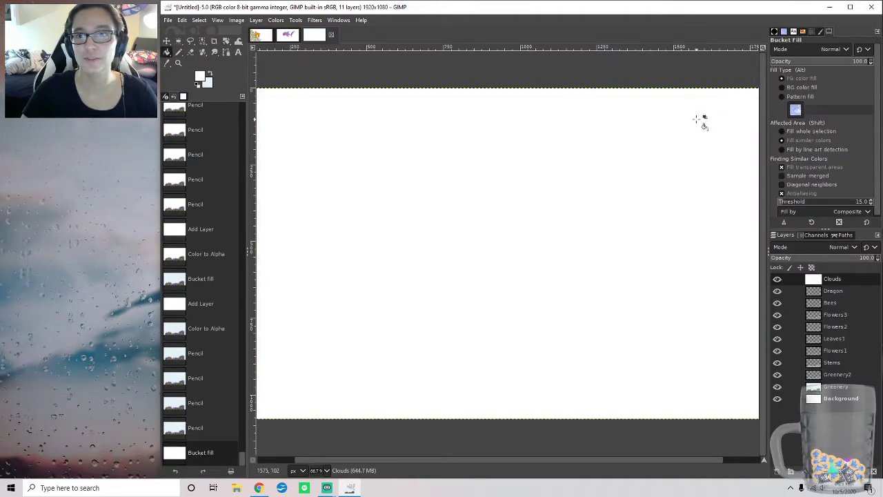
pyautogui.hotkey('ctrl', 'z')
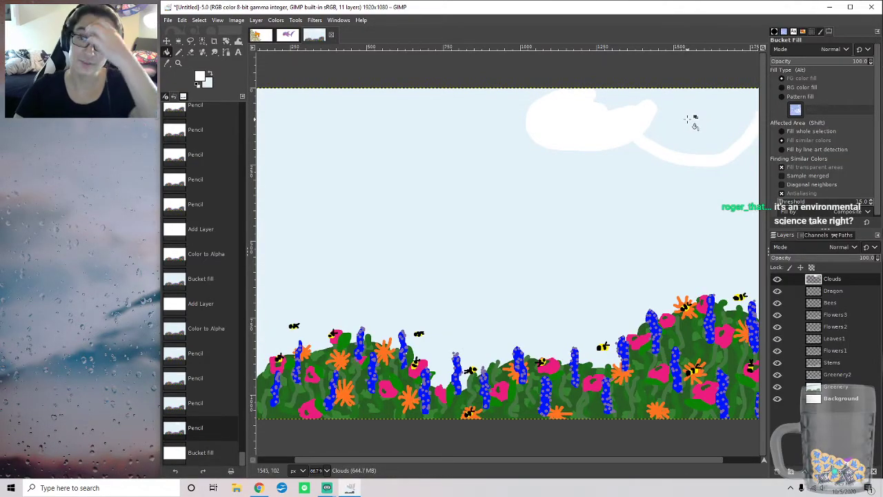
# Step: Paint the rest of the right-hand cloud solid white with the Pencil
pyautogui.press('n')
pyautogui.moveTo(584, 98)
pyautogui.mouseDown()
pyautogui.moveTo(648, 98)
pyautogui.moveTo(615, 108)
pyautogui.moveTo(651, 104)
pyautogui.moveTo(595, 93)
pyautogui.moveTo(753, 93)
pyautogui.moveTo(668, 95)
pyautogui.moveTo(696, 96)
pyautogui.moveTo(652, 119)
pyautogui.moveTo(655, 133)
pyautogui.moveTo(687, 146)
pyautogui.moveTo(668, 142)
pyautogui.moveTo(717, 145)
pyautogui.moveTo(751, 109)
pyautogui.moveTo(640, 128)
pyautogui.moveTo(743, 104)
pyautogui.moveTo(672, 124)
pyautogui.moveTo(697, 141)
pyautogui.moveTo(688, 144)
pyautogui.moveTo(680, 123)
pyautogui.moveTo(738, 125)
pyautogui.moveTo(742, 116)
pyautogui.moveTo(677, 152)
pyautogui.moveTo(715, 156)
pyautogui.mouseUp()
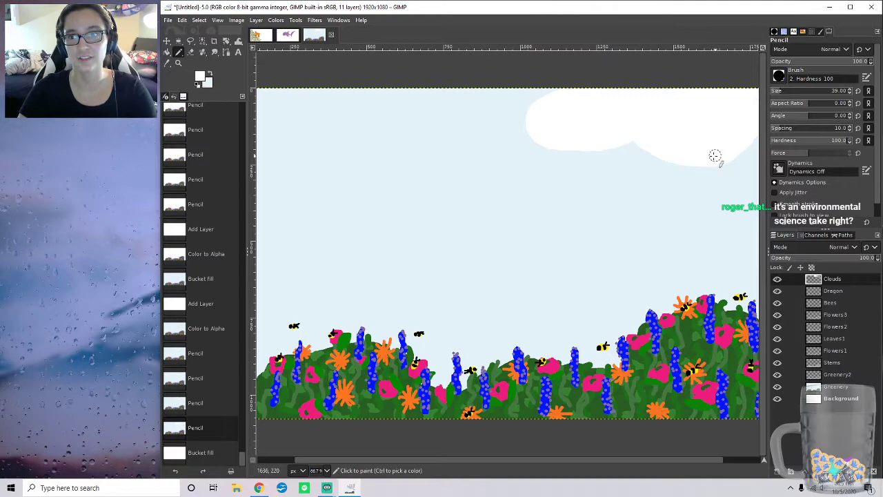
pyautogui.moveTo(548, 121); pyautogui.dragTo(541, 119)
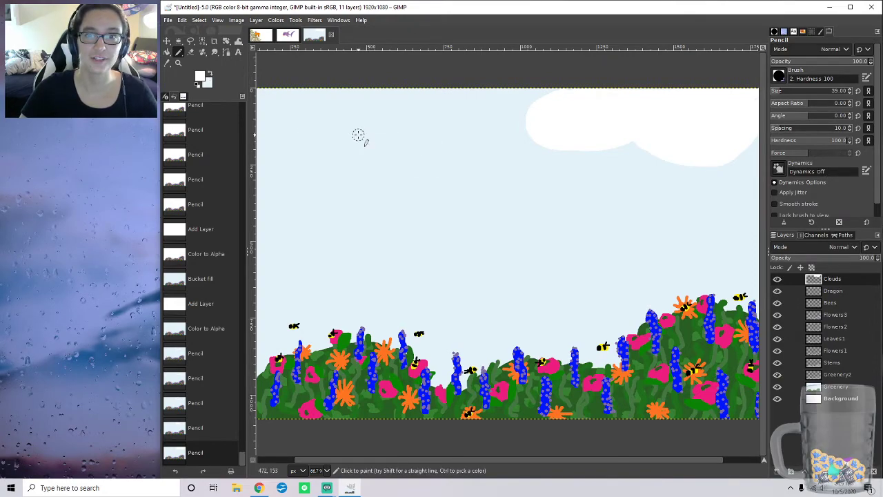
# Step: Outline a second two-lobed cloud in white on the left side of the sky and bucket-fill both enclosed areas white
pyautogui.moveTo(261, 130)
pyautogui.mouseDown()
pyautogui.moveTo(312, 112)
pyautogui.moveTo(379, 153)
pyautogui.moveTo(405, 157)
pyautogui.moveTo(327, 175)
pyautogui.moveTo(323, 200)
pyautogui.moveTo(354, 216)
pyautogui.moveTo(412, 223)
pyautogui.moveTo(471, 196)
pyautogui.moveTo(470, 179)
pyautogui.moveTo(454, 167)
pyautogui.moveTo(395, 158)
pyautogui.mouseUp()
pyautogui.moveTo(329, 218)
pyautogui.mouseDown()
pyautogui.moveTo(320, 193)
pyautogui.moveTo(280, 195)
pyautogui.moveTo(271, 166)
pyautogui.mouseUp()
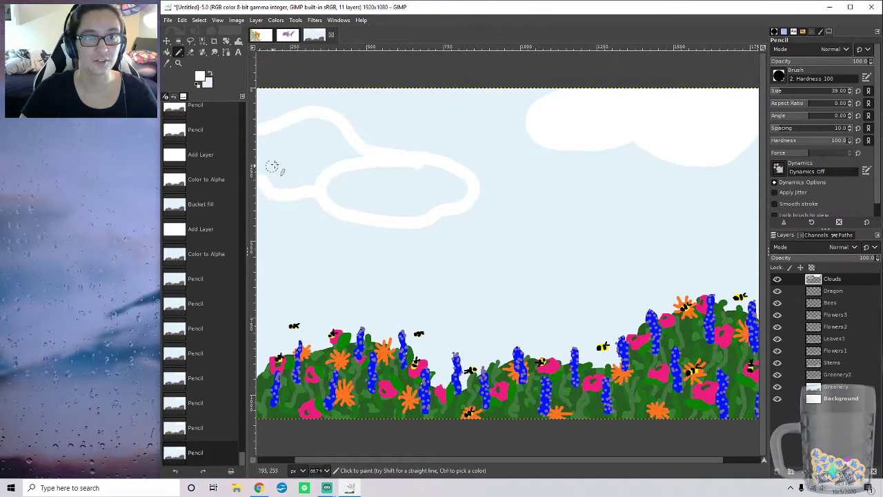
pyautogui.moveTo(266, 128); pyautogui.dragTo(266, 171)
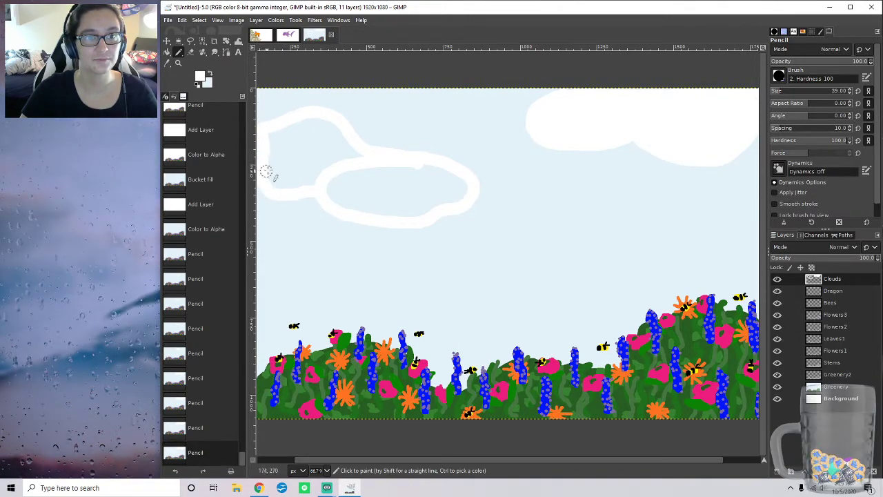
pyautogui.click(167, 53)
pyautogui.click(306, 153)
pyautogui.click(398, 183)
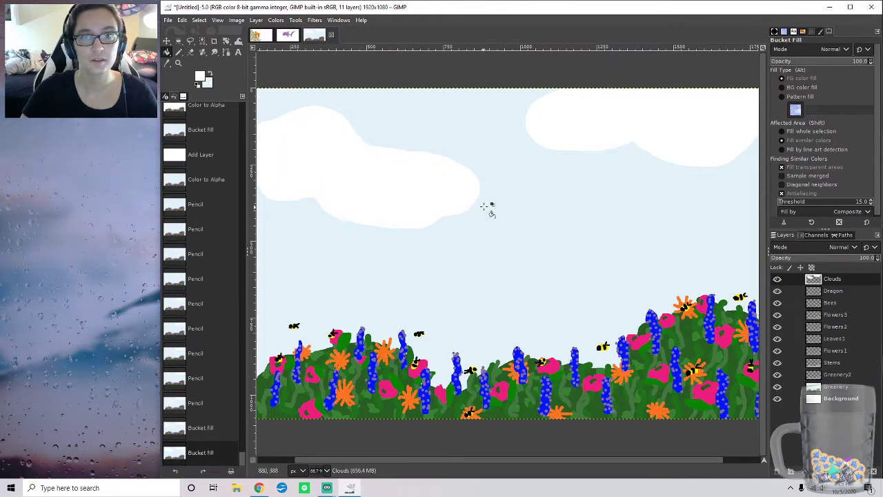
# Step: Switch to the Pencil with off-white foreground f7f7f7 and brush size 10
pyautogui.click(179, 53)
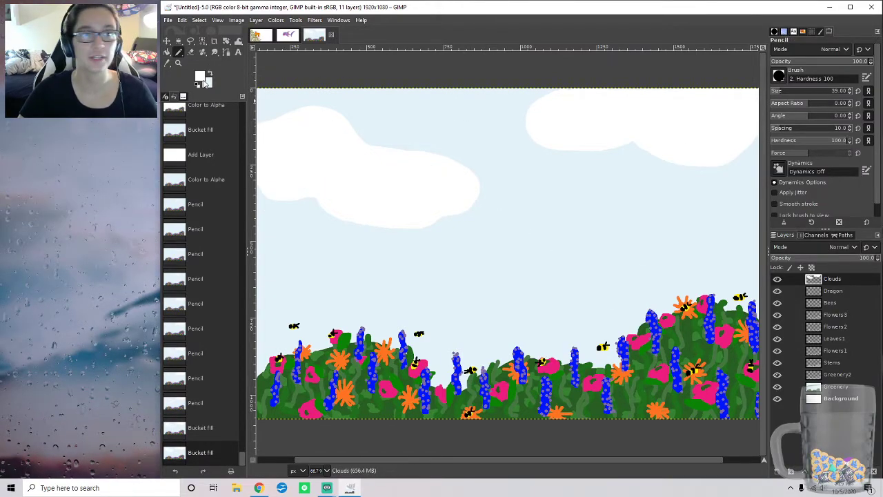
pyautogui.click(200, 76)
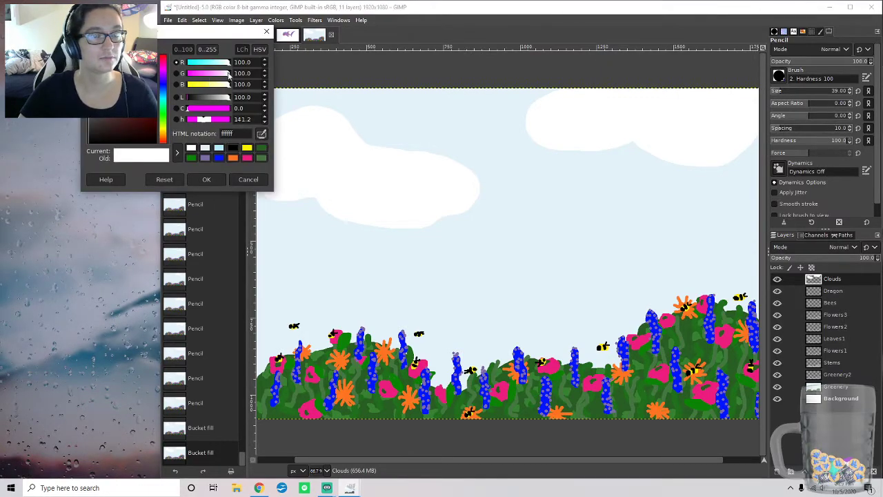
pyautogui.click(223, 63)
pyautogui.moveTo(100, 55); pyautogui.dragTo(88, 58)
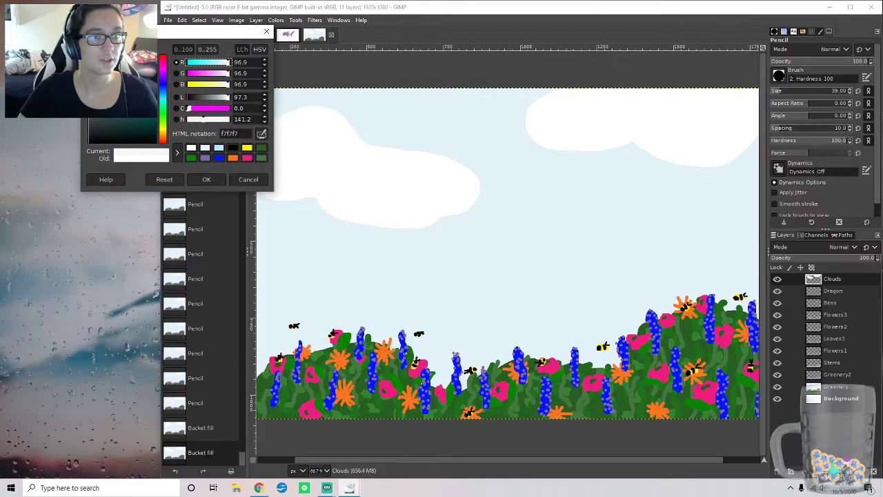
pyautogui.click(206, 180)
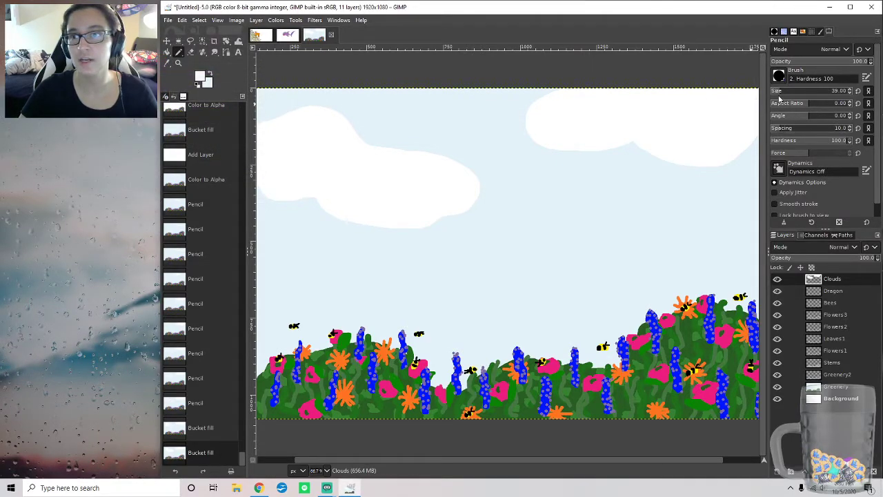
pyautogui.click(849, 94)
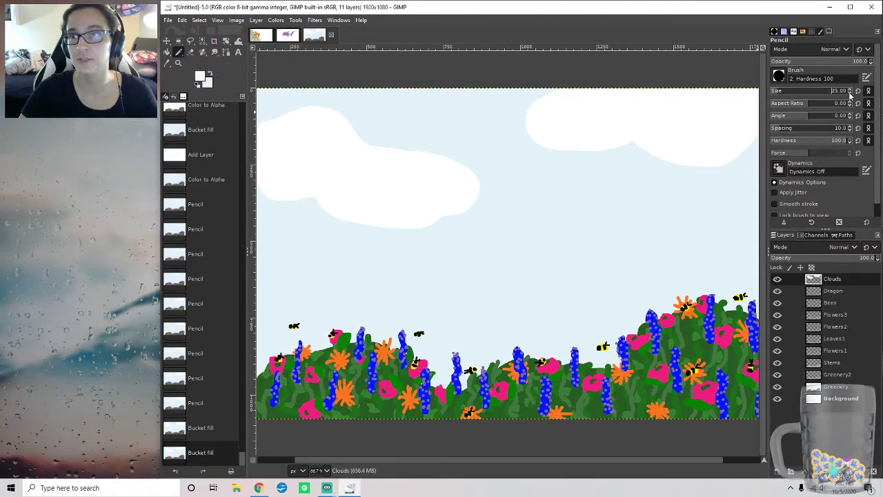
pyautogui.scroll(-5, 850, 96)
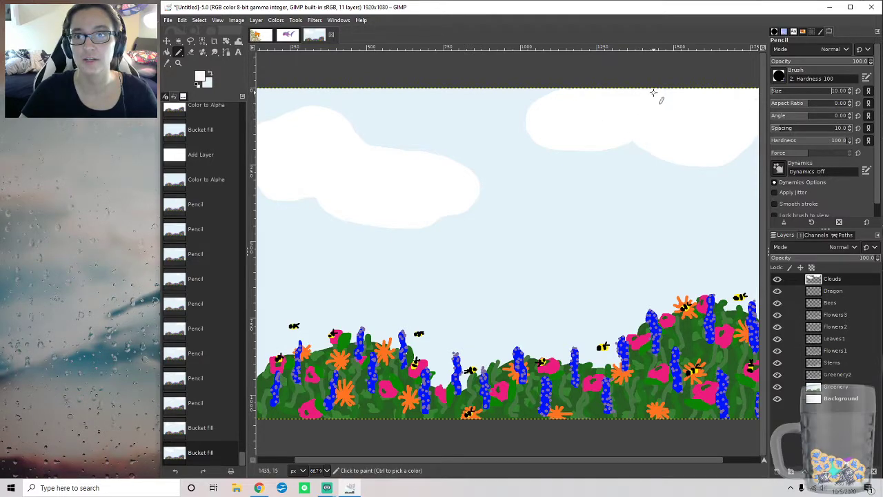
# Step: Shade the right-hand cloud in off-white between its two lobes and along the right lobe's lower edge, redoing the first stroke
pyautogui.moveTo(647, 114); pyautogui.dragTo(660, 99)
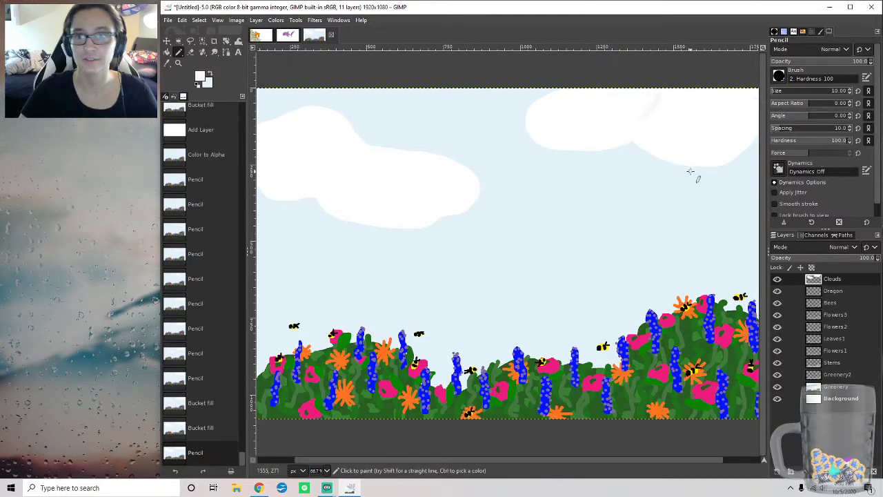
pyautogui.hotkey('ctrl', 'z')
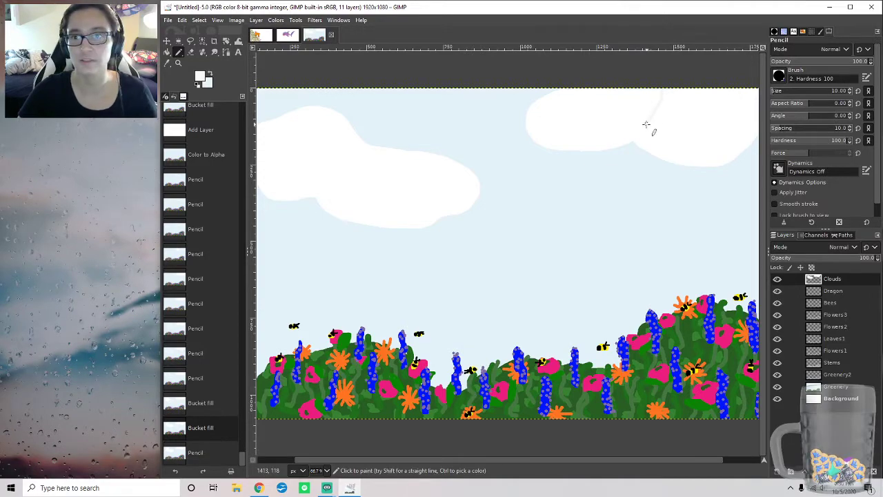
pyautogui.moveTo(638, 138); pyautogui.dragTo(636, 141)
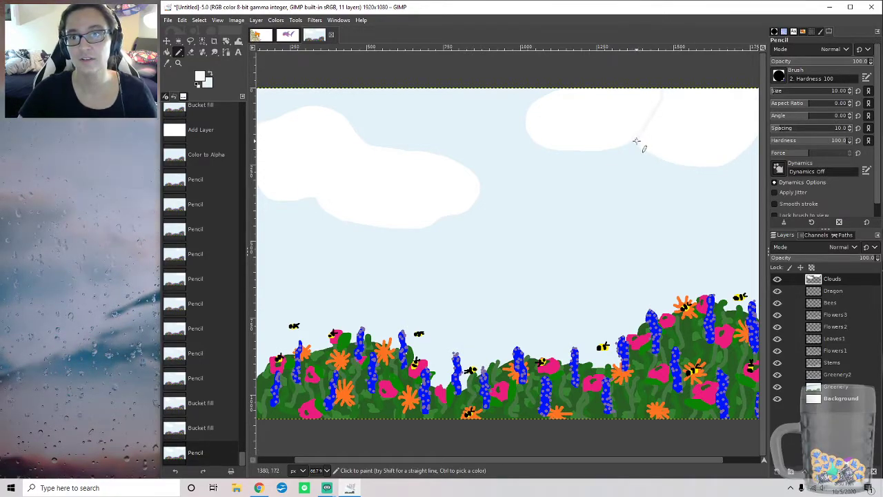
pyautogui.moveTo(664, 98); pyautogui.dragTo(641, 142)
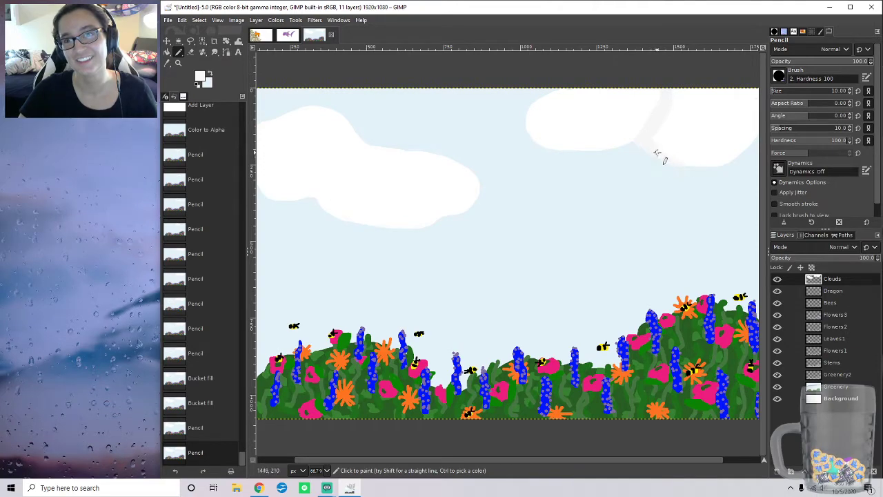
pyautogui.click(688, 167)
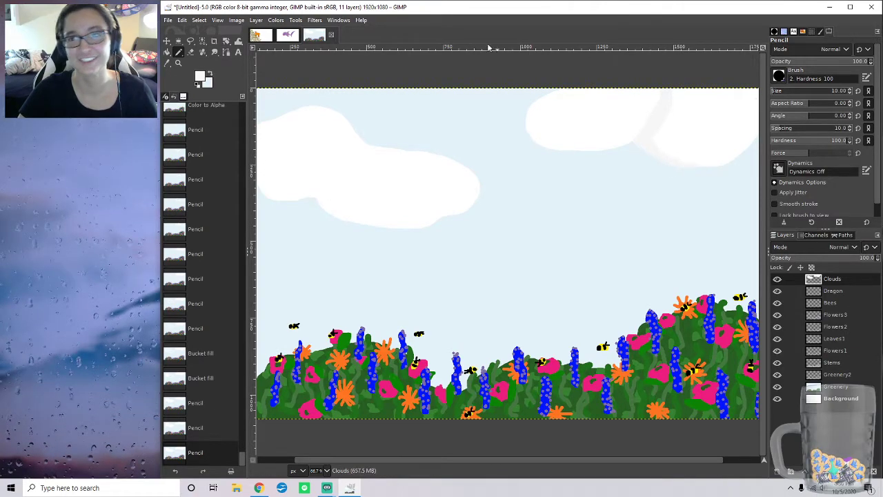
# Step: Smudge the off-white shading along the right-hand cloud's lobe boundary and lower edge to soften it into the white
pyautogui.click(214, 52)
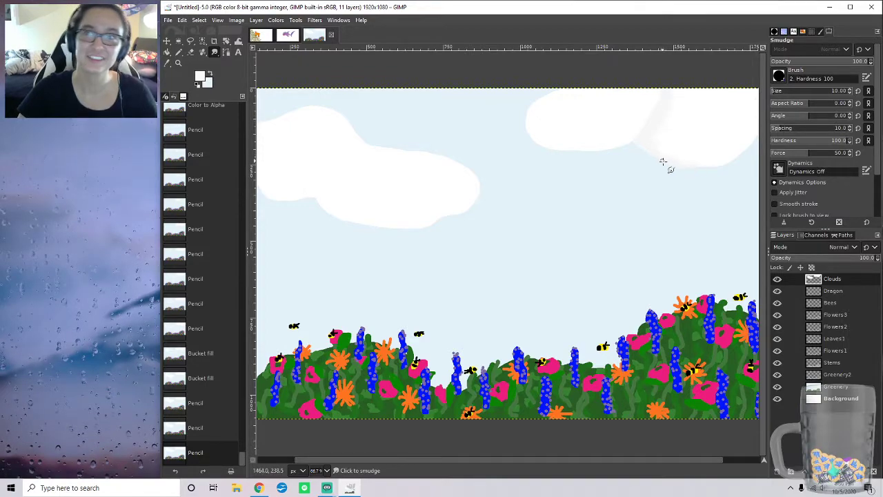
pyautogui.moveTo(717, 165); pyautogui.dragTo(695, 160)
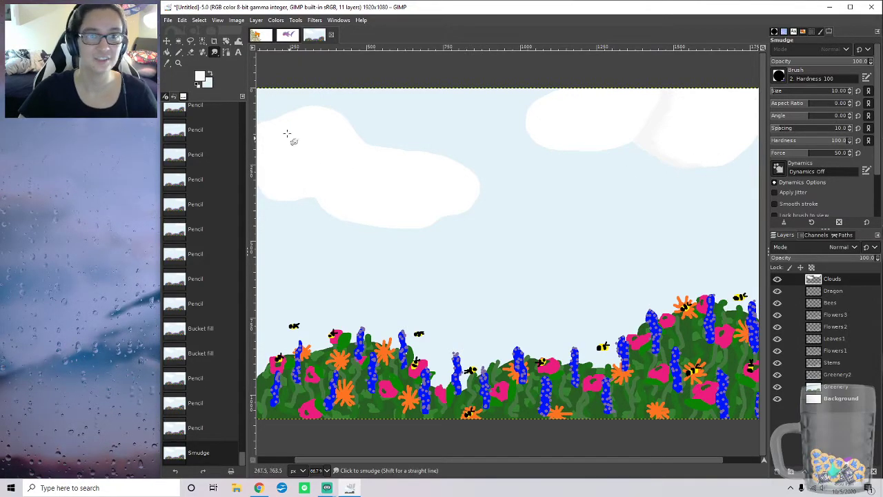
# Step: Shade the left-hand cloud with off-white Pencil strokes near its right end, between the two lobes and along the front lobe's upper edge
pyautogui.click(178, 52)
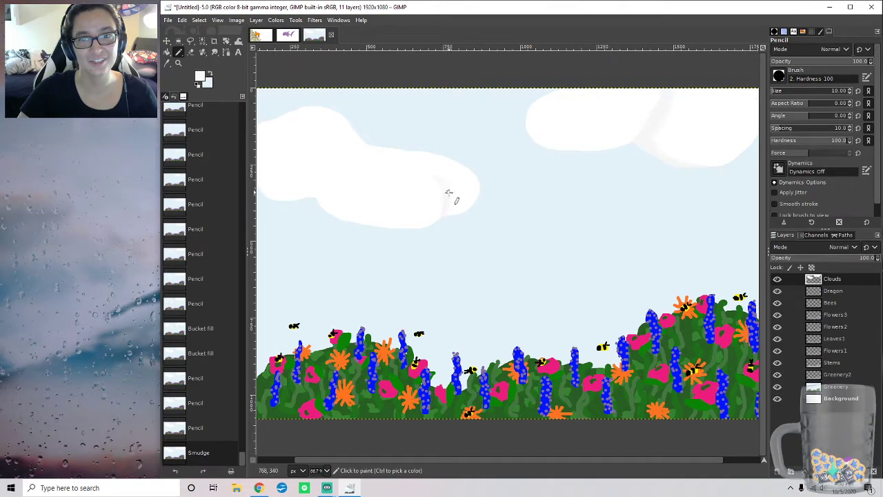
pyautogui.moveTo(451, 213)
pyautogui.mouseDown()
pyautogui.moveTo(421, 176)
pyautogui.moveTo(301, 188)
pyautogui.mouseUp()
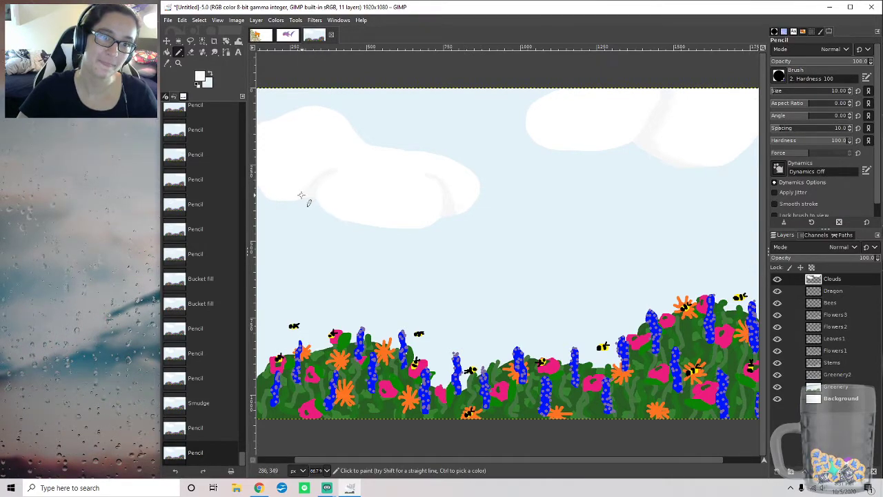
pyautogui.moveTo(331, 171); pyautogui.dragTo(400, 152)
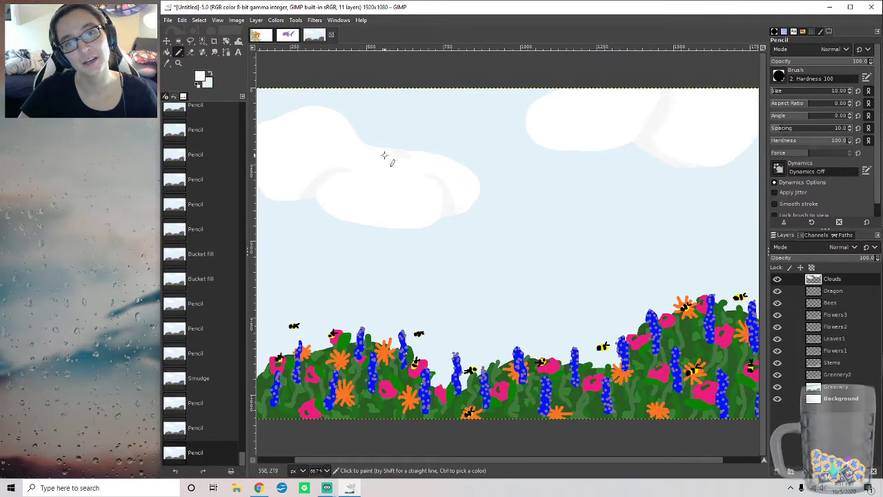
pyautogui.moveTo(409, 156); pyautogui.dragTo(375, 158)
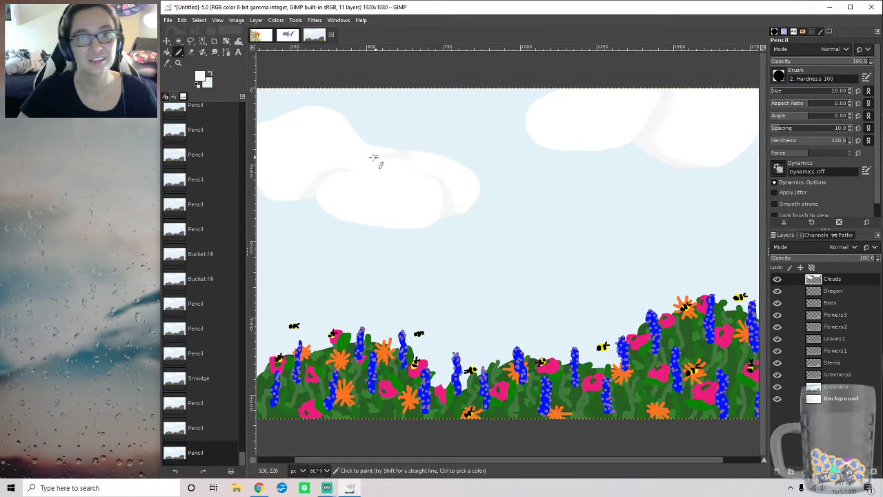
# Step: Smudge the left-hand cloud's off-white shading to blend the strokes into the white
pyautogui.click(214, 52)
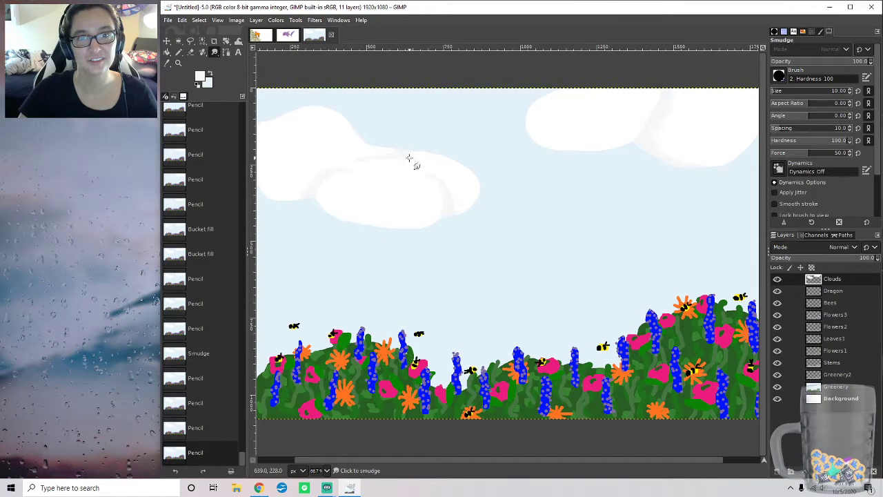
pyautogui.moveTo(436, 187); pyautogui.dragTo(452, 187)
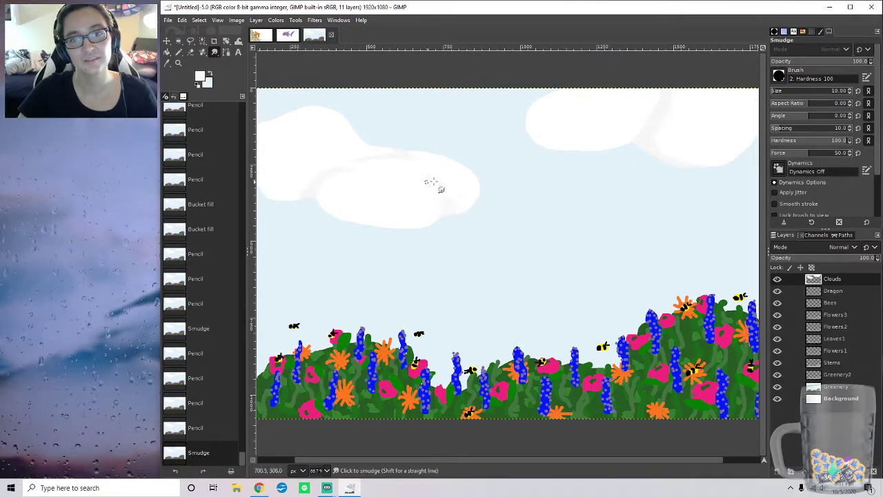
pyautogui.moveTo(421, 178)
pyautogui.mouseDown()
pyautogui.moveTo(455, 194)
pyautogui.moveTo(437, 196)
pyautogui.moveTo(422, 220)
pyautogui.mouseUp()
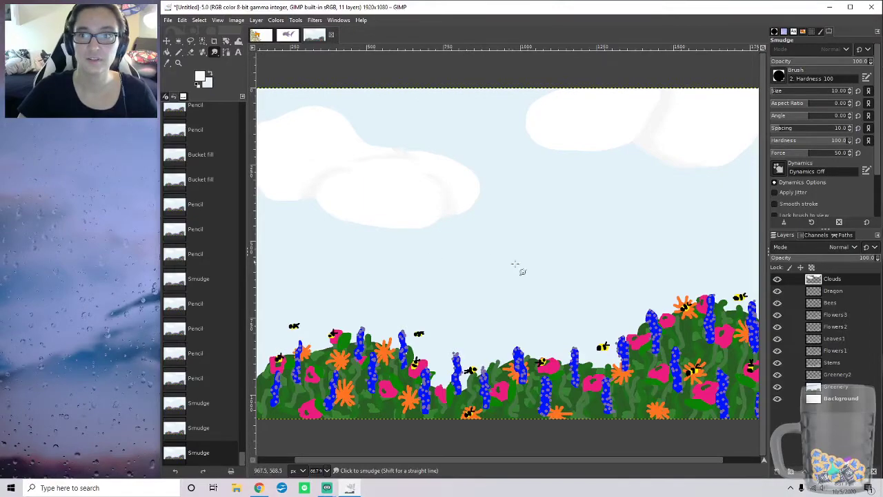